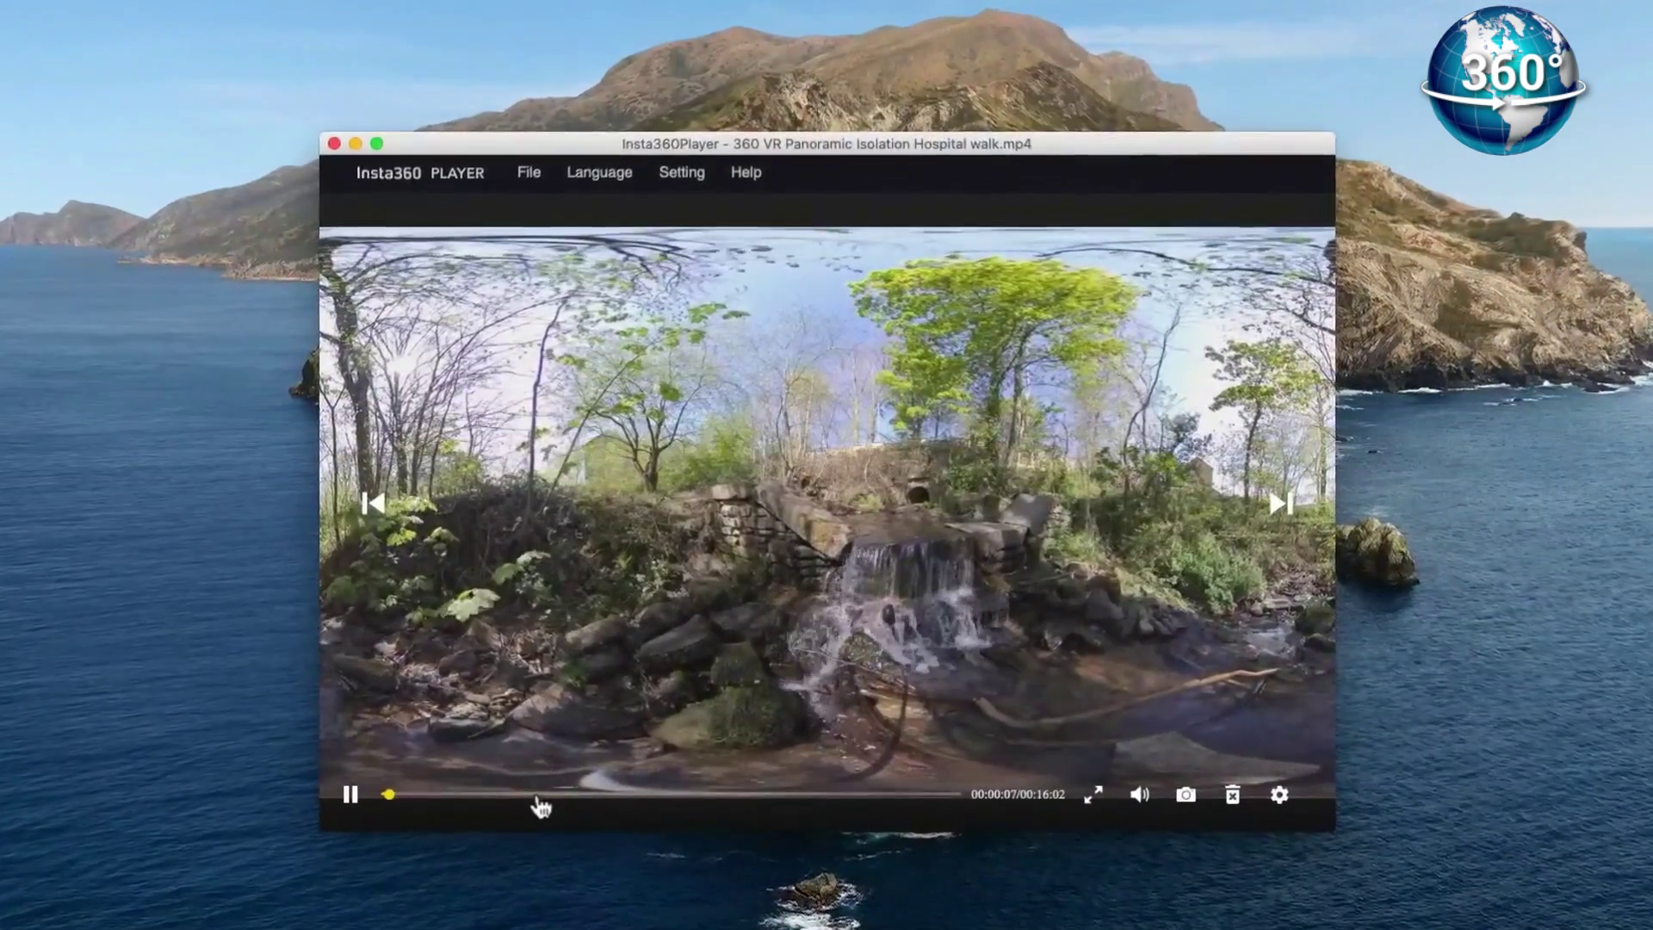
# - Seek the Isolation Hospital walk video to about four, ten and twelve minutes
pyautogui.click(544, 789)
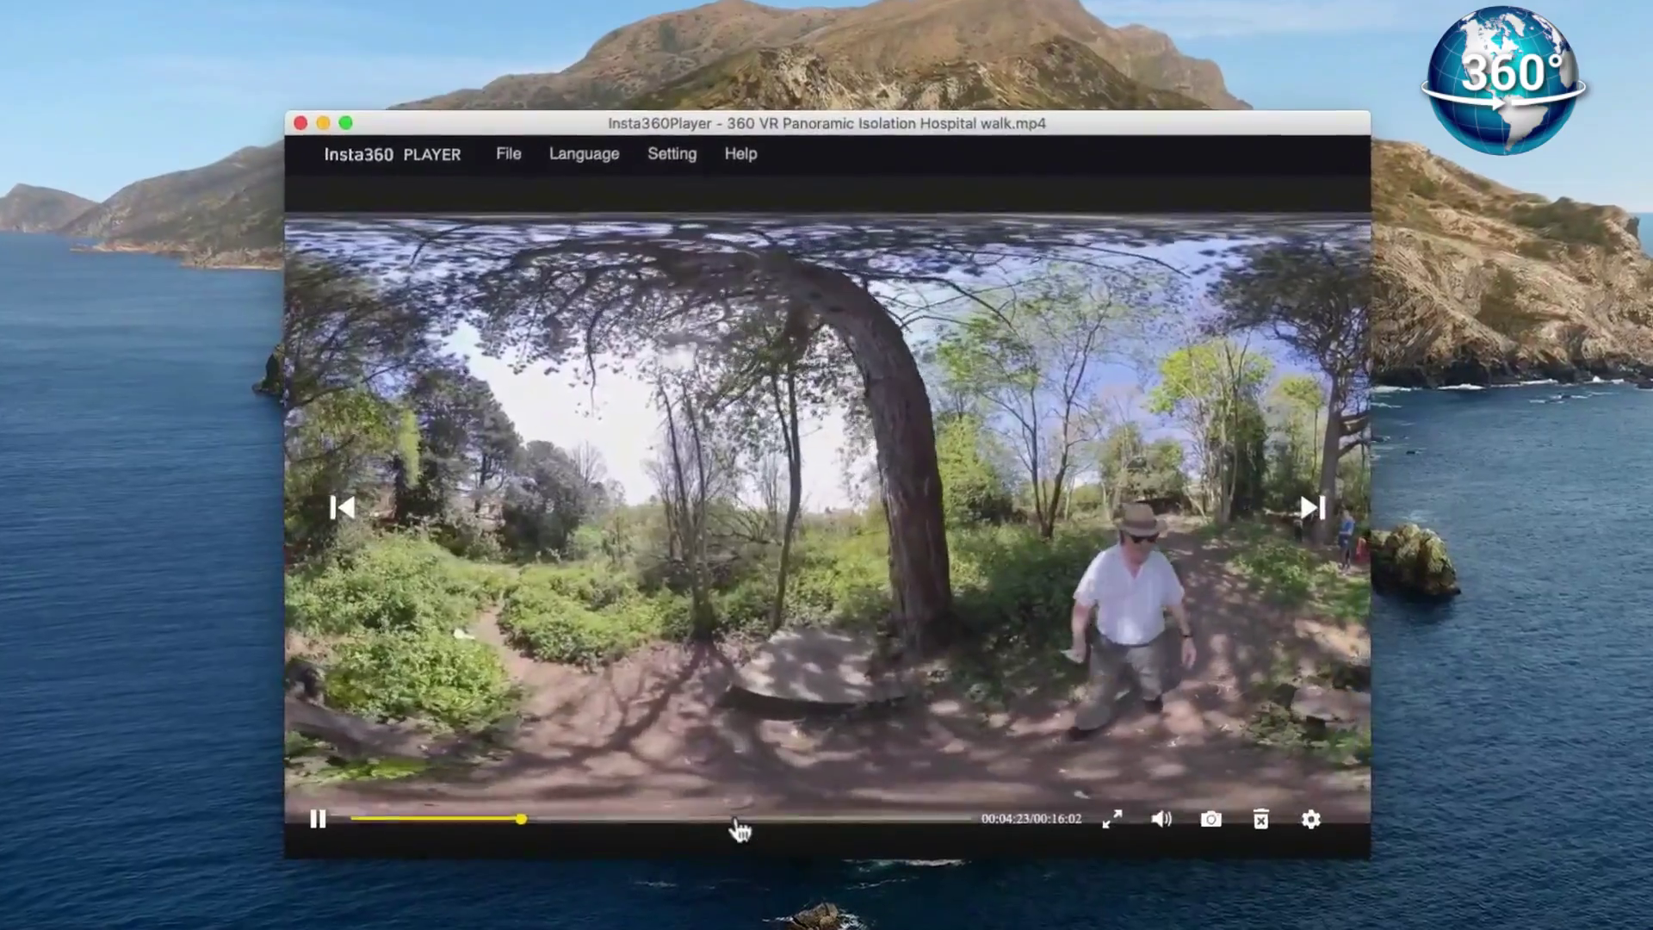
pyautogui.click(738, 809)
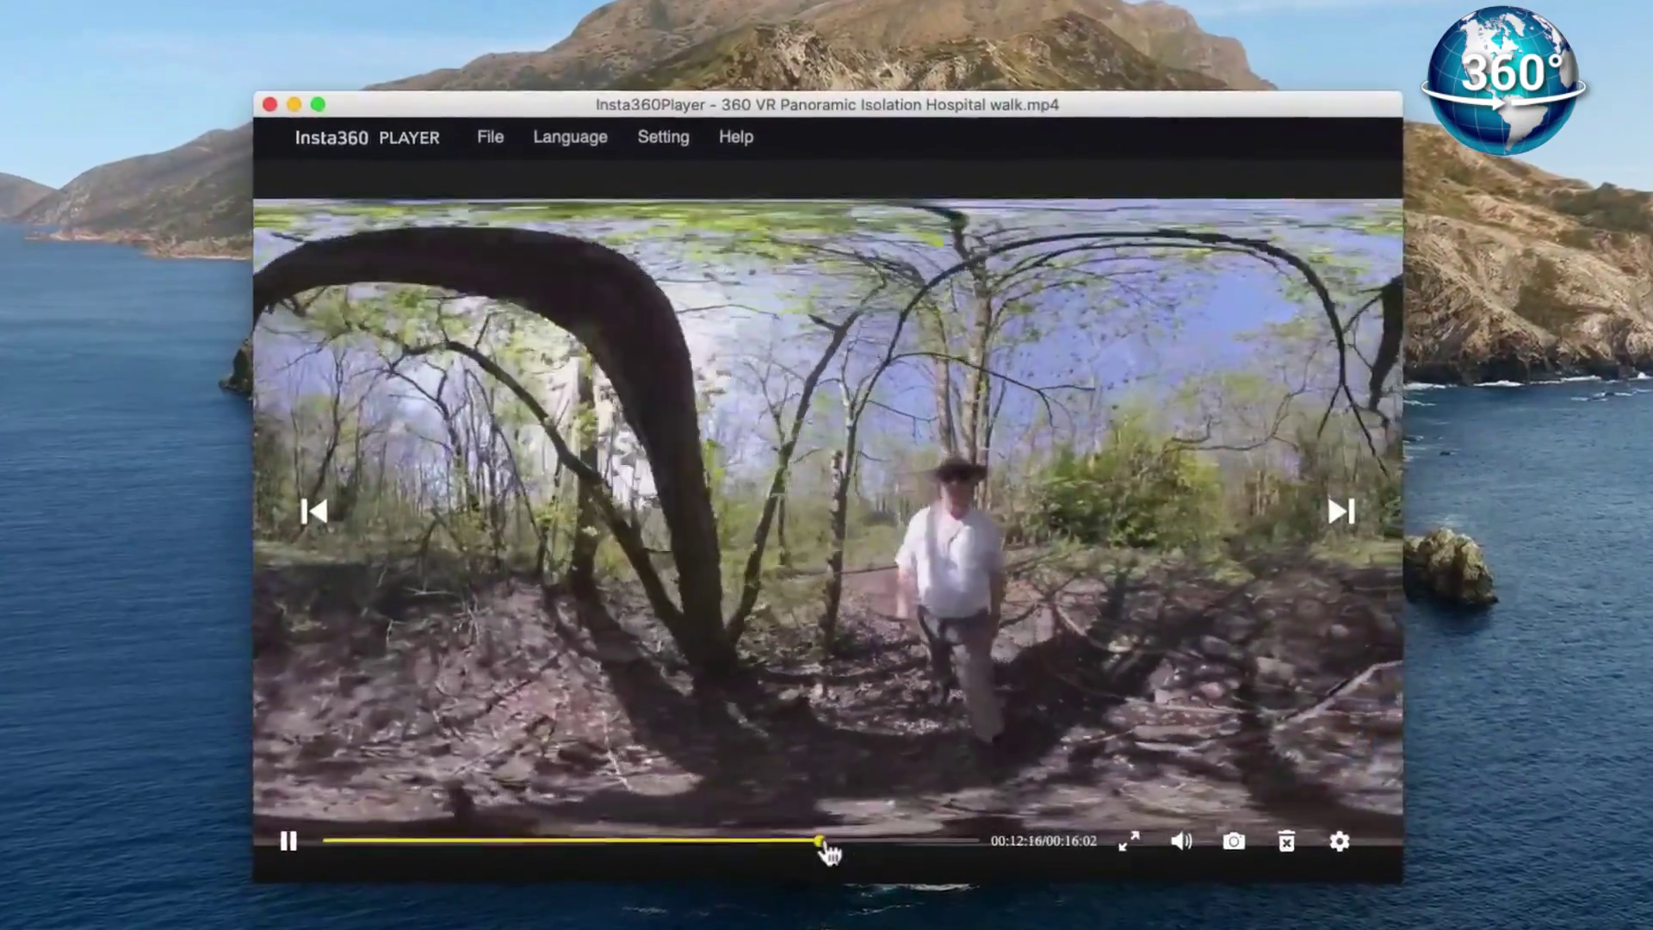
pyautogui.click(825, 829)
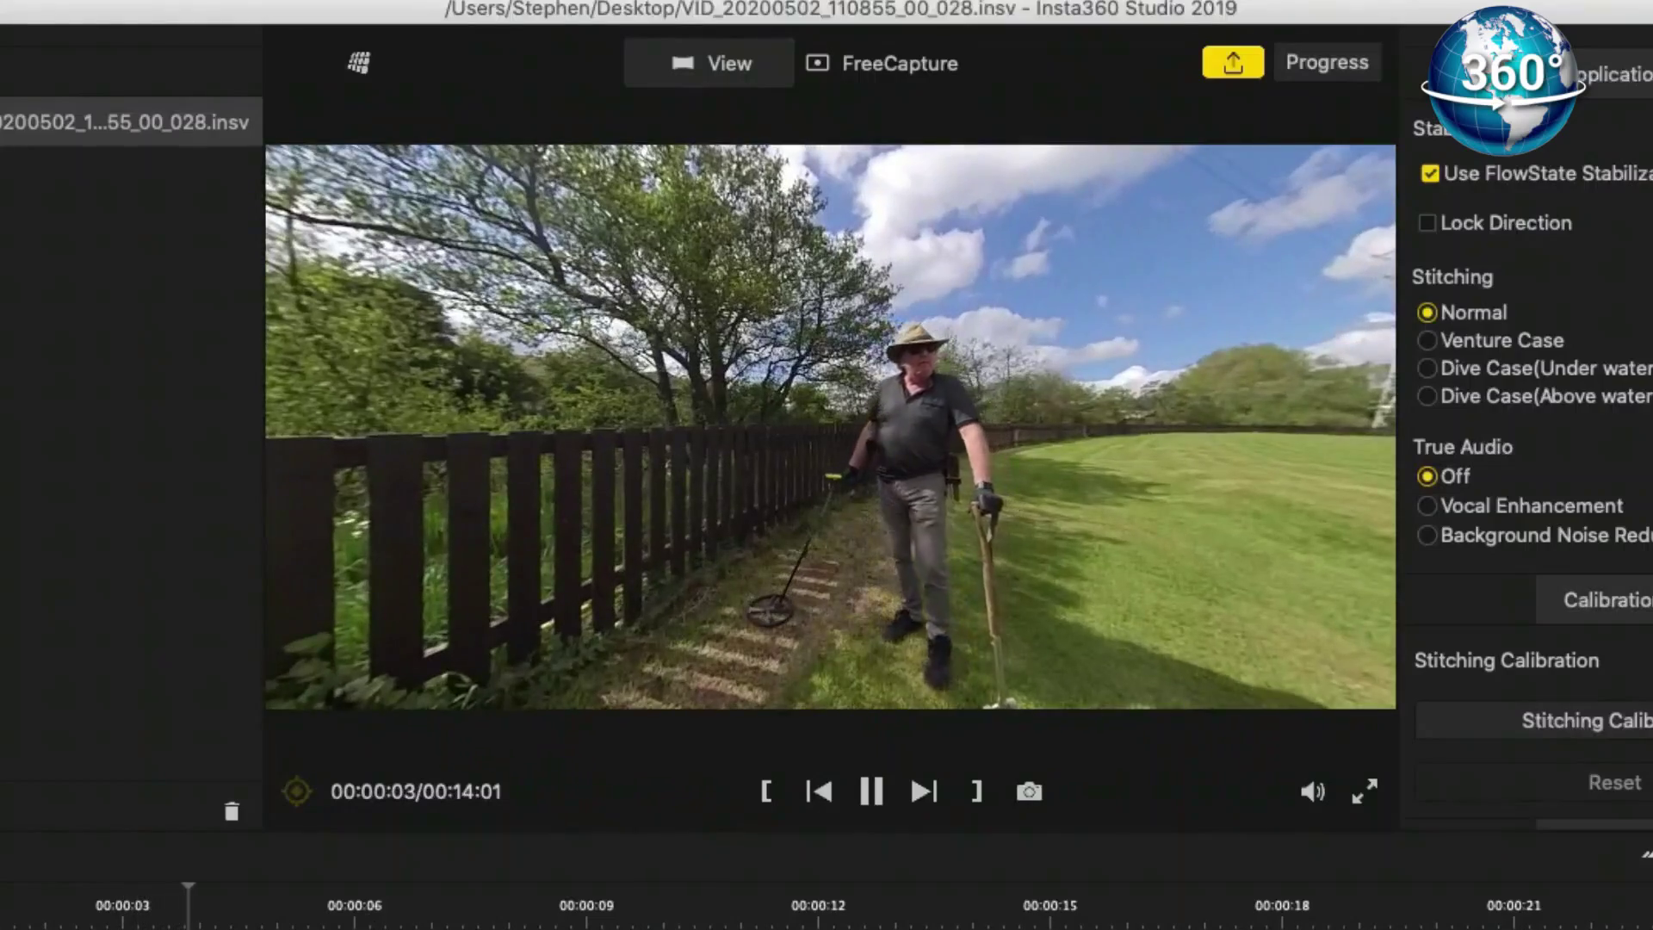
# - Rotate the 360° metal-detecting view past the pylon, houses, field and fence
pyautogui.moveTo(1092, 515); pyautogui.dragTo(517, 482)
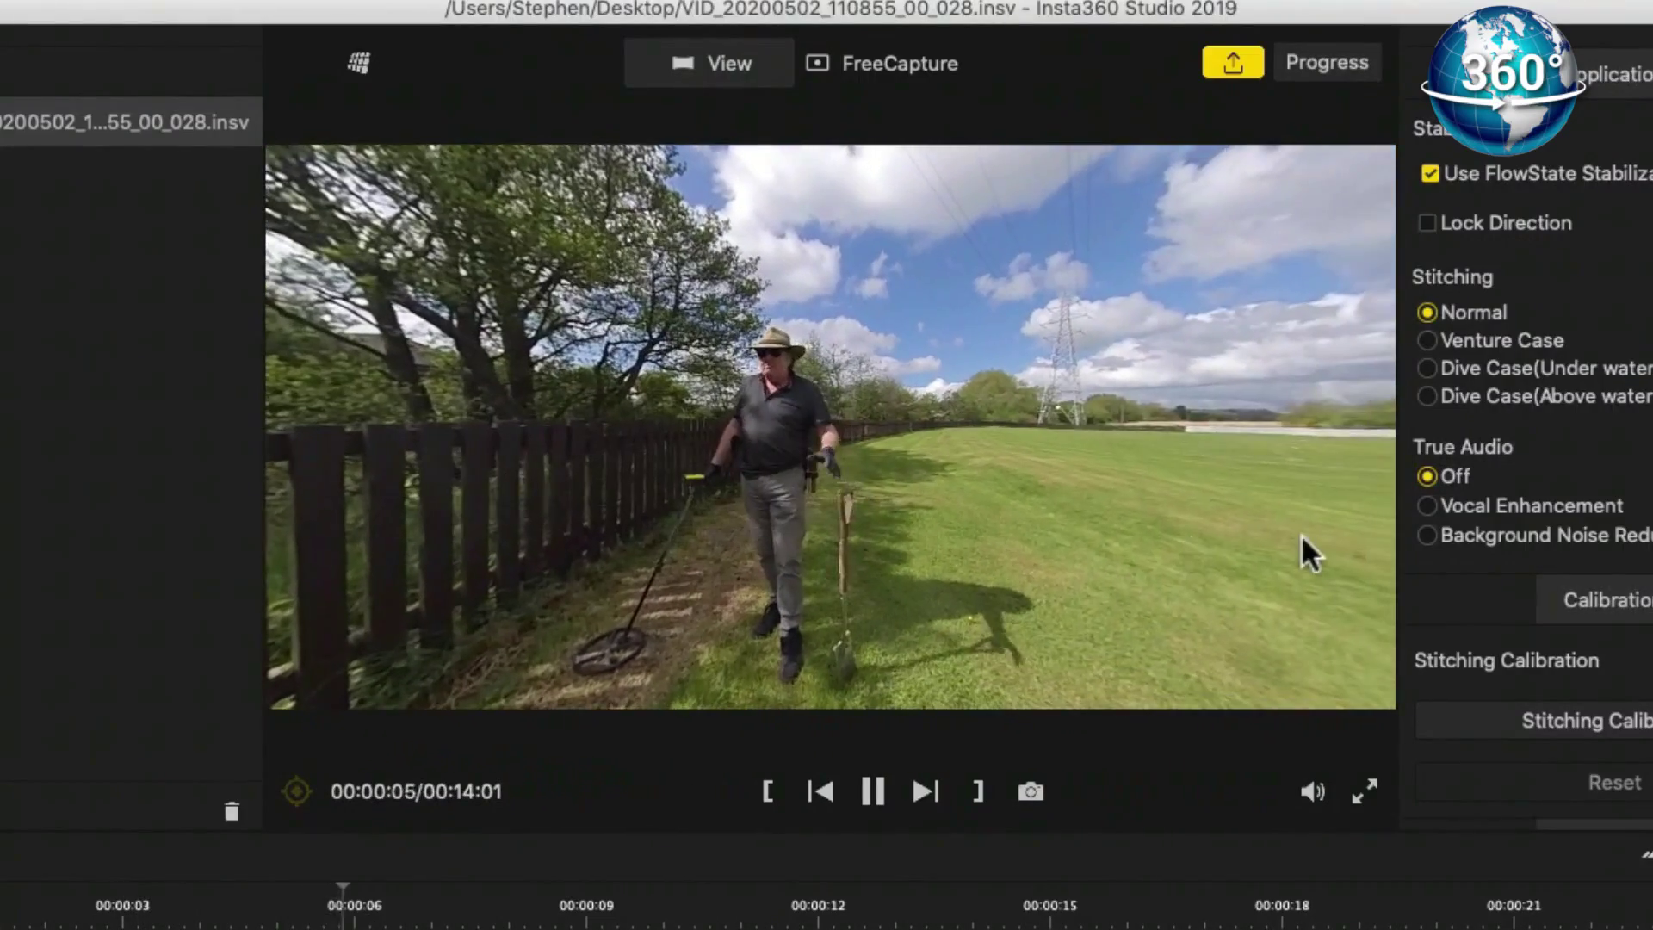
pyautogui.moveTo(1181, 475); pyautogui.dragTo(542, 431)
pyautogui.moveTo(1077, 473); pyautogui.dragTo(354, 442)
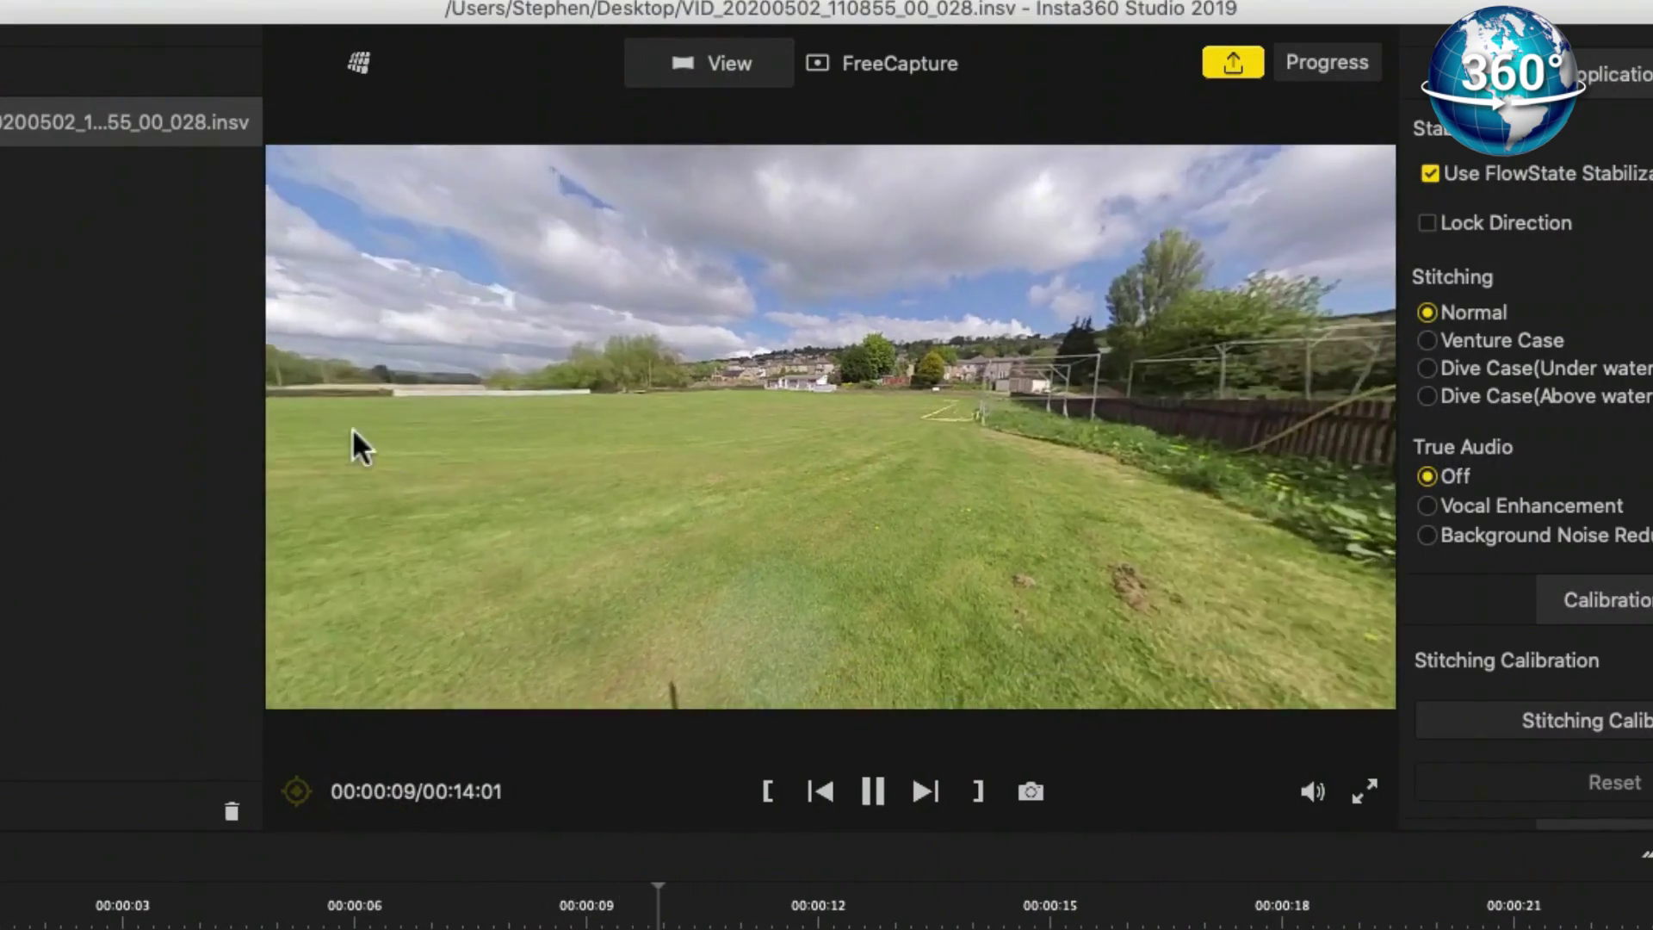
pyautogui.moveTo(1246, 445); pyautogui.dragTo(465, 421)
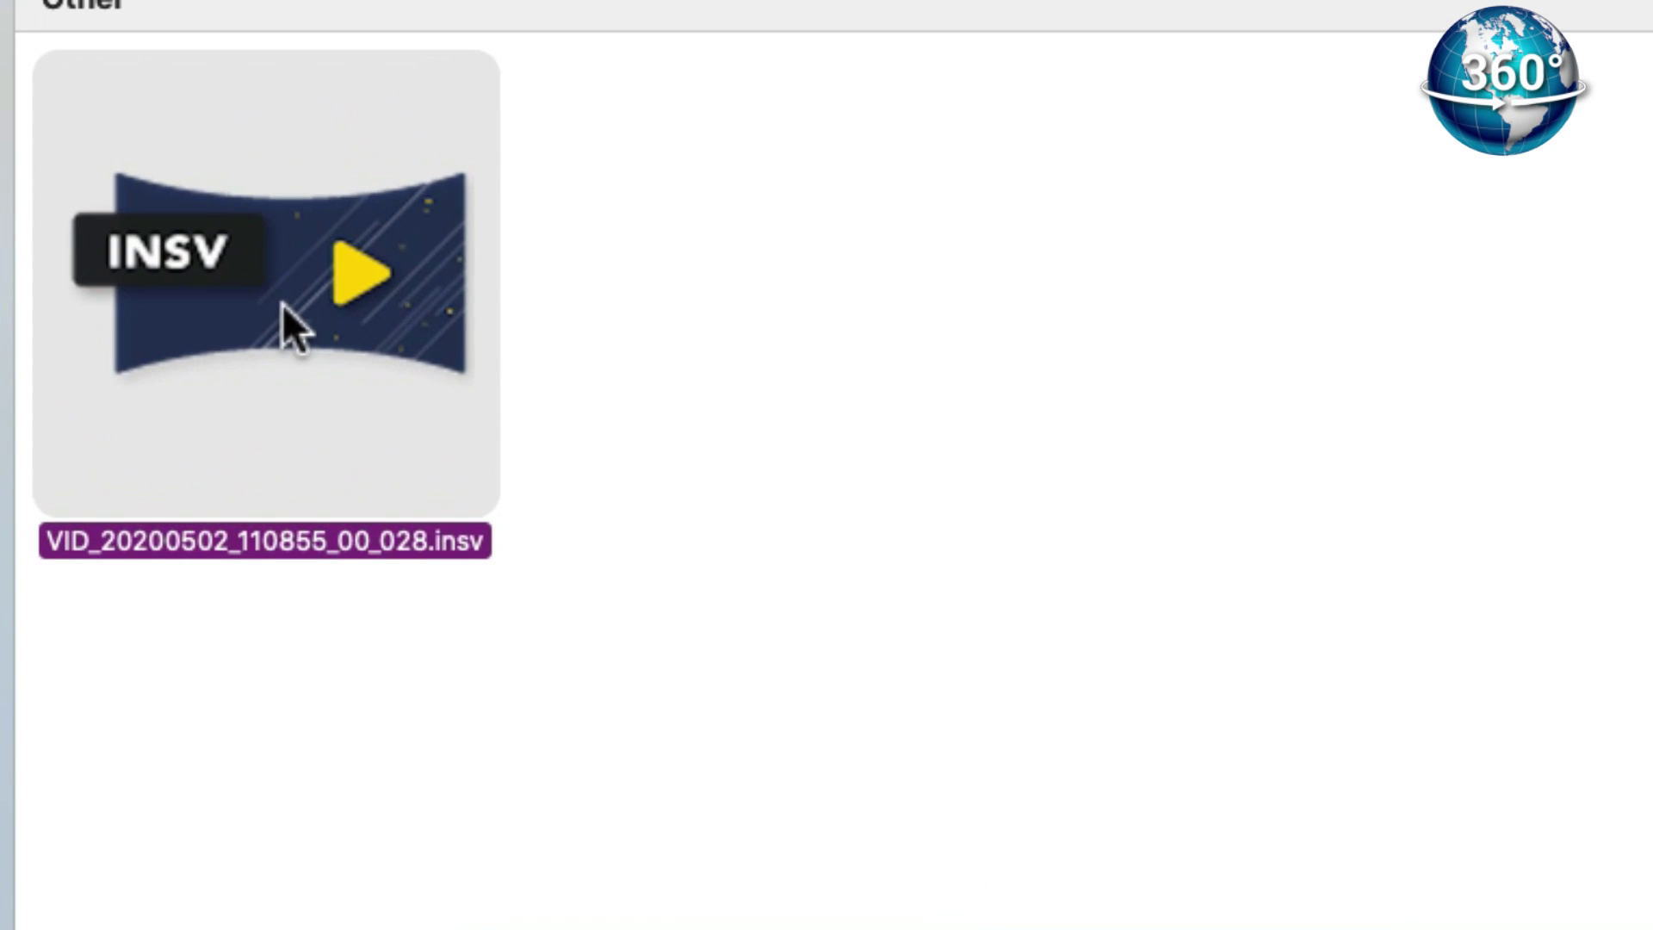
# - Select the .insv file in Finder, then centre the man with the metal detector in Insta360 Studio
pyautogui.click(172, 613)
pyautogui.moveTo(422, 492); pyautogui.dragTo(390, 586)
pyautogui.click(651, 639)
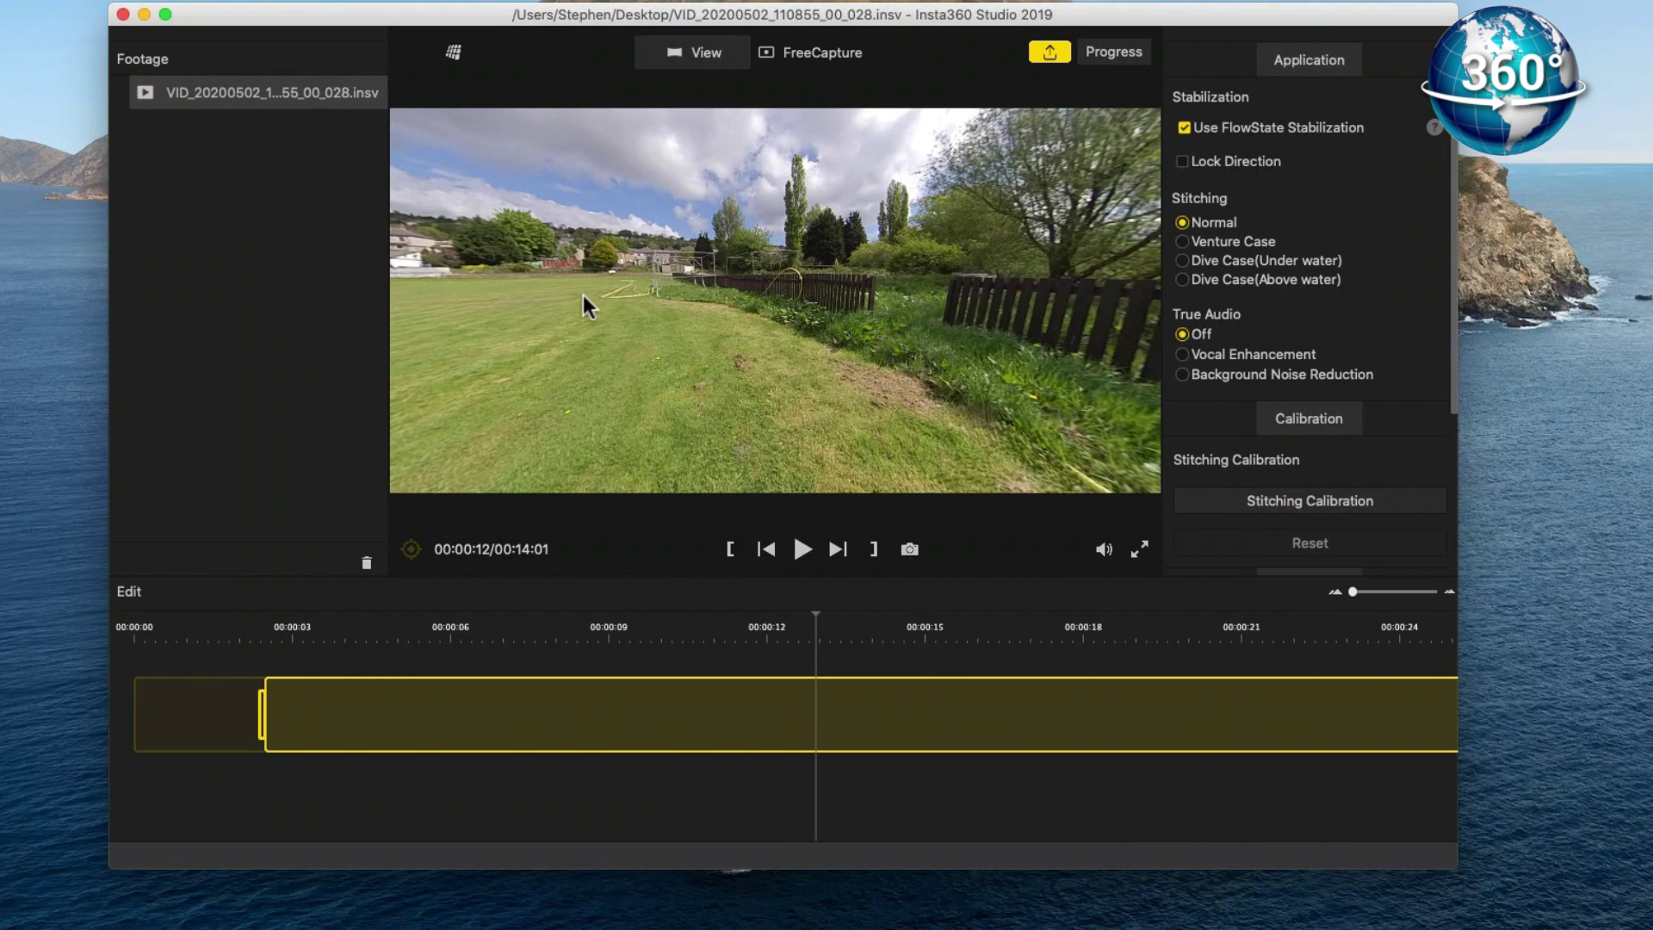
pyautogui.moveTo(586, 297); pyautogui.dragTo(967, 281)
pyautogui.moveTo(790, 273); pyautogui.dragTo(818, 327)
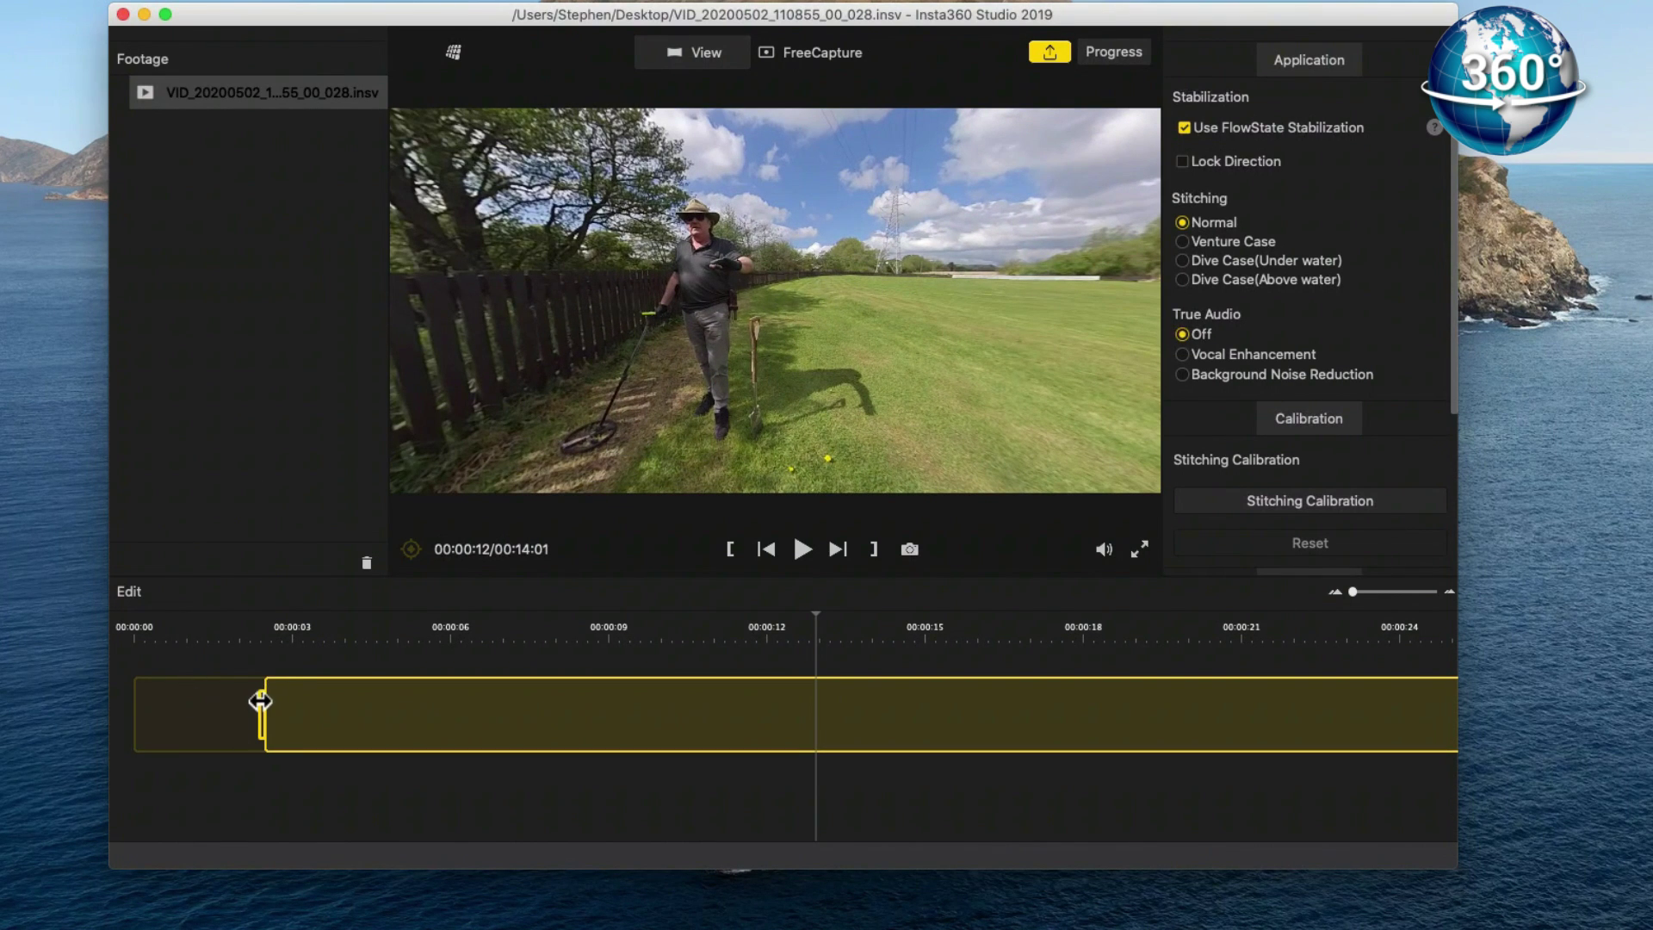
# - Set the clip's in-point at 00:00:12 and its out-point at 00:06:47
pyautogui.moveTo(265, 704); pyautogui.dragTo(241, 737)
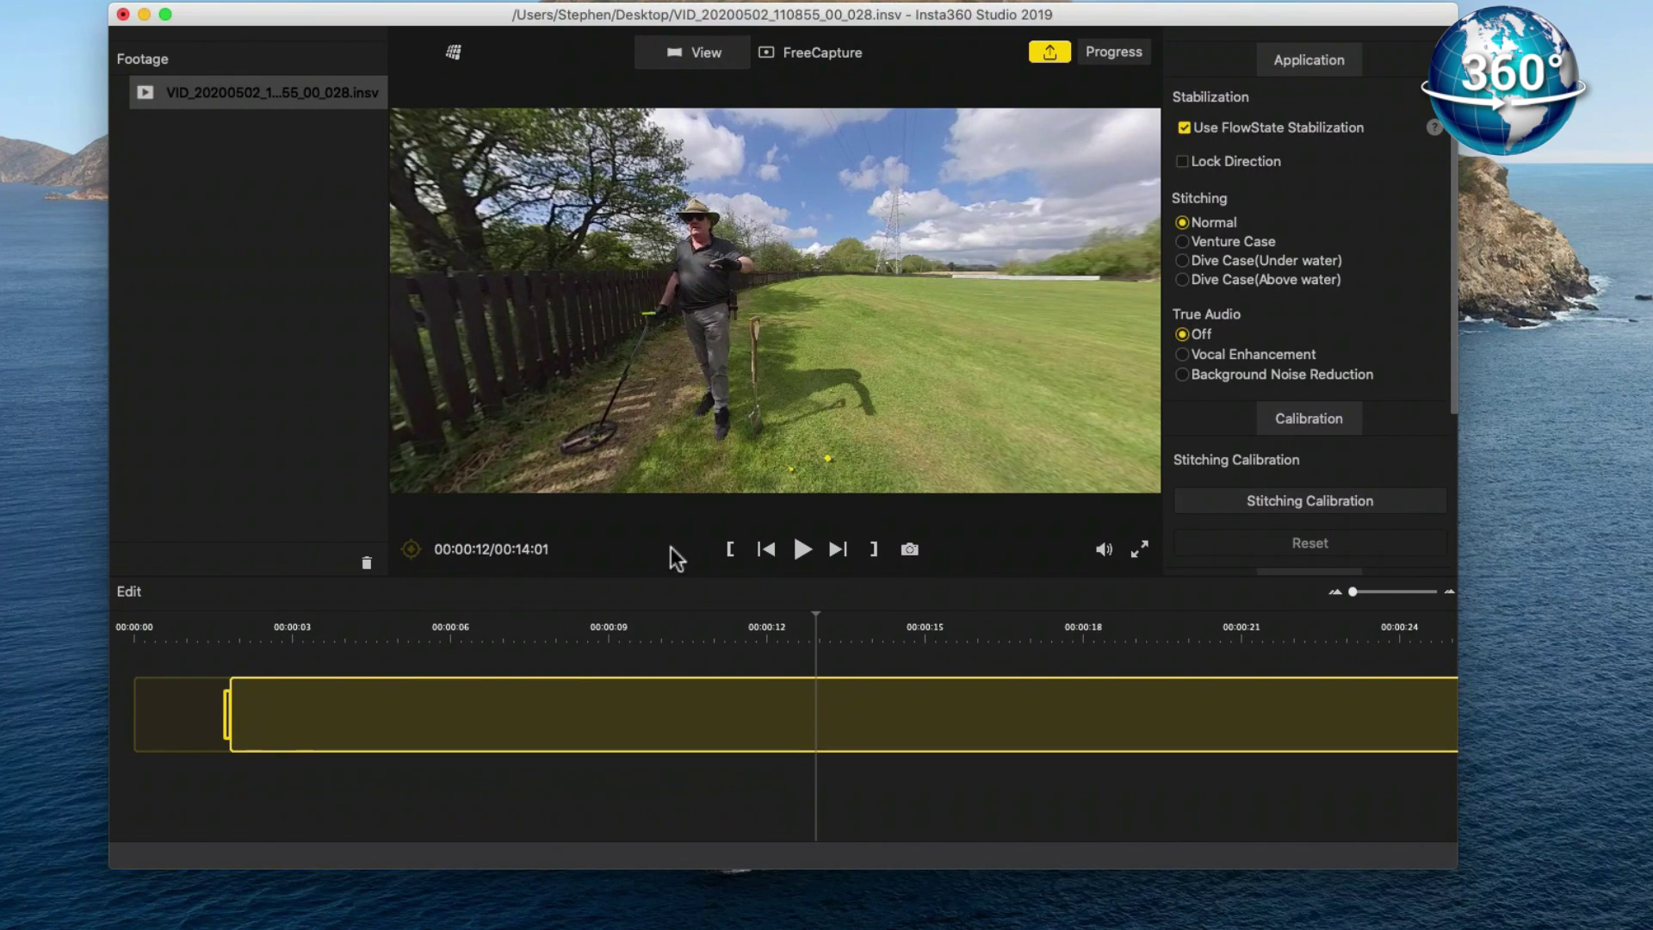
pyautogui.click(731, 551)
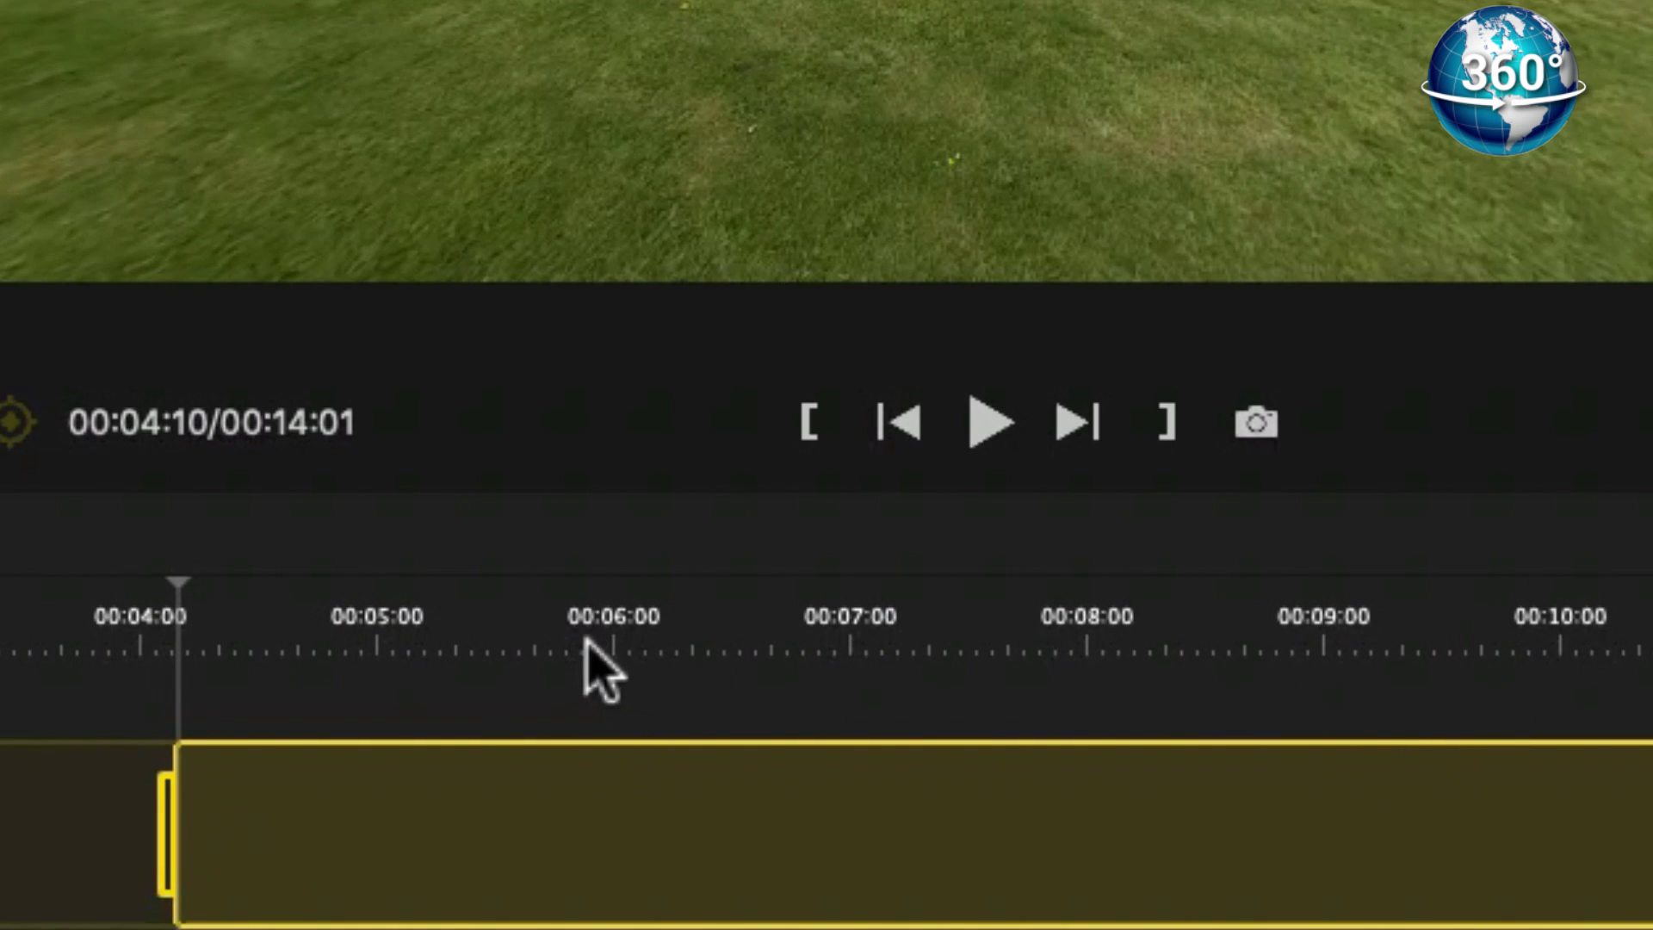
pyautogui.click(795, 646)
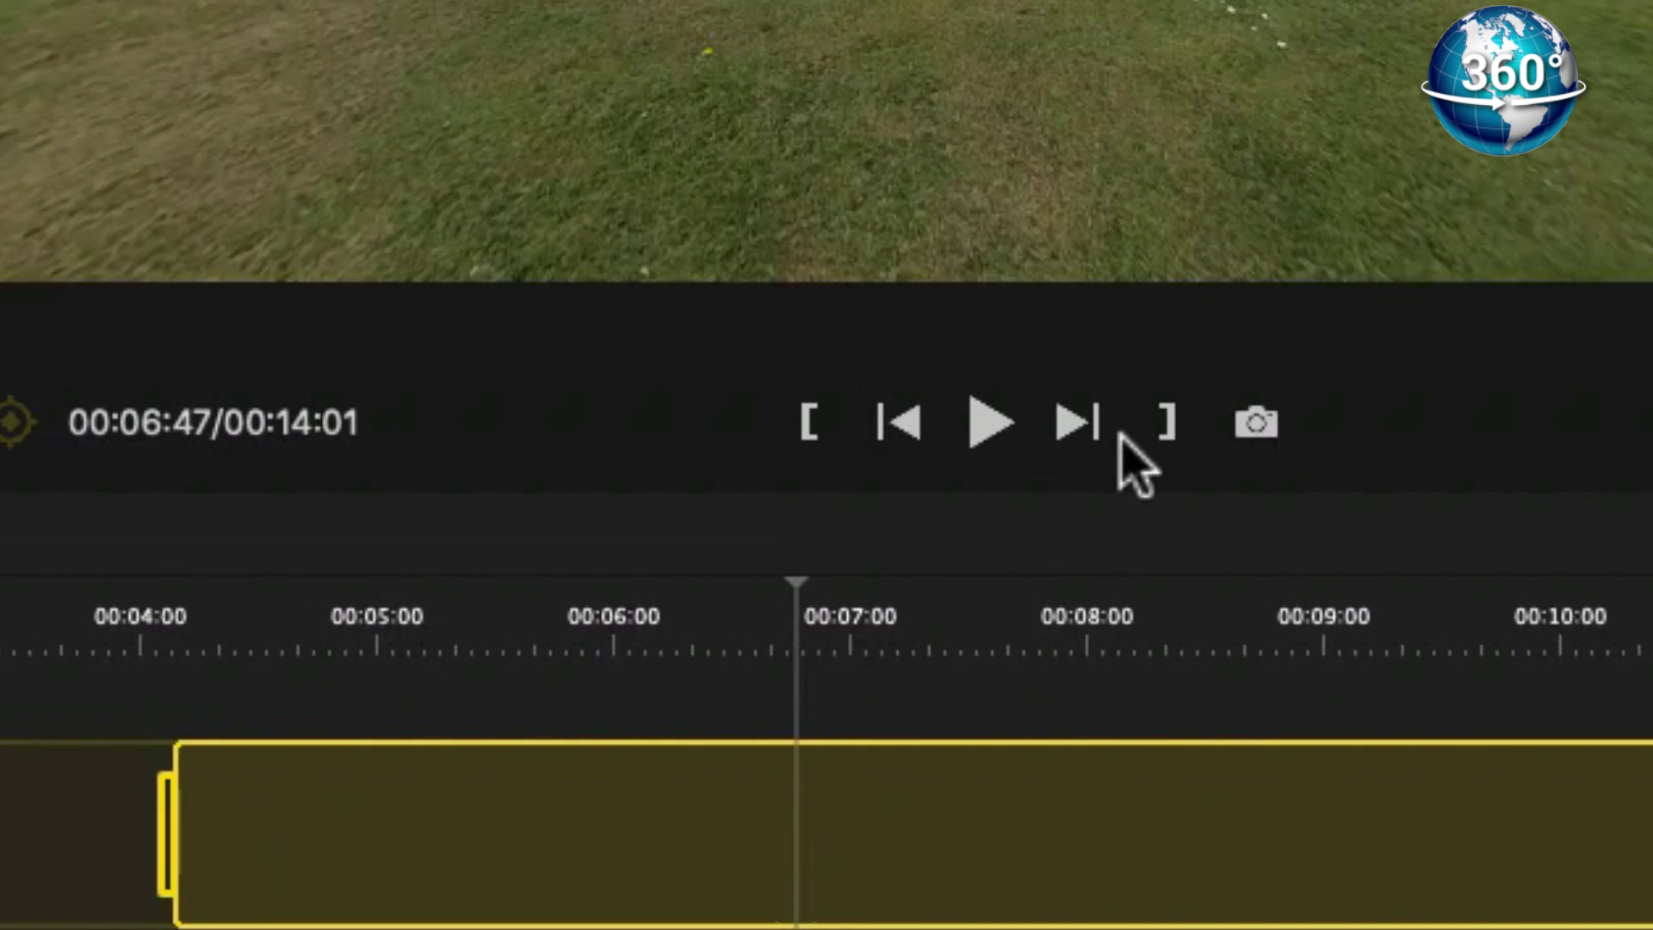
pyautogui.click(1166, 422)
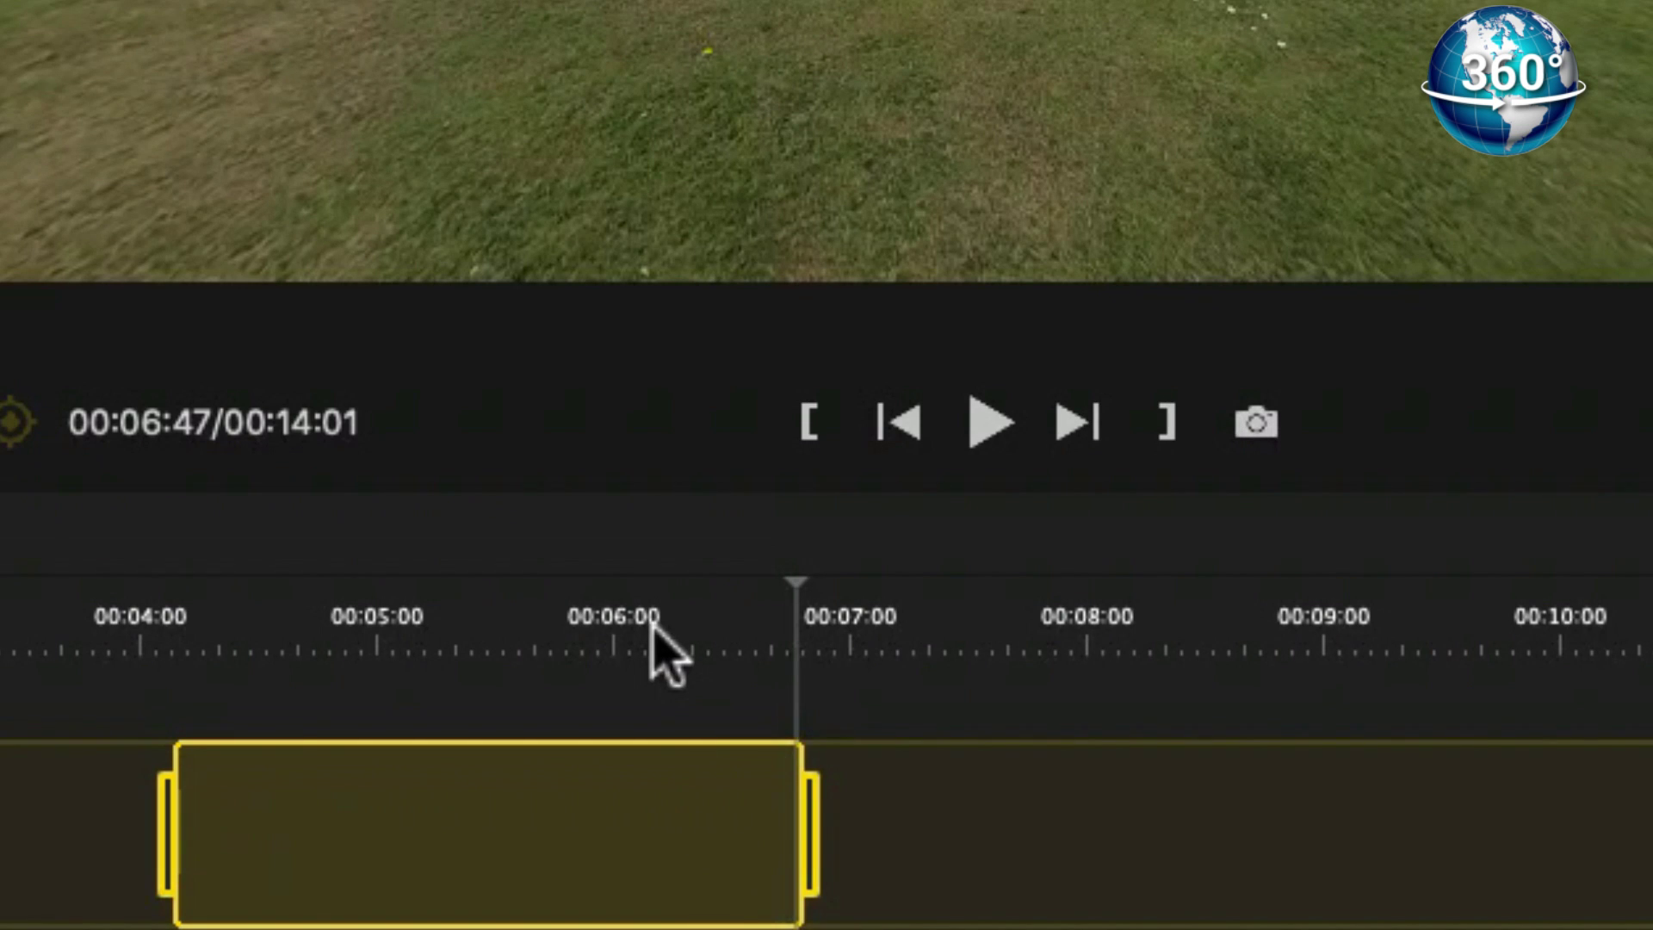
pyautogui.hscroll(-2, 662, 655)
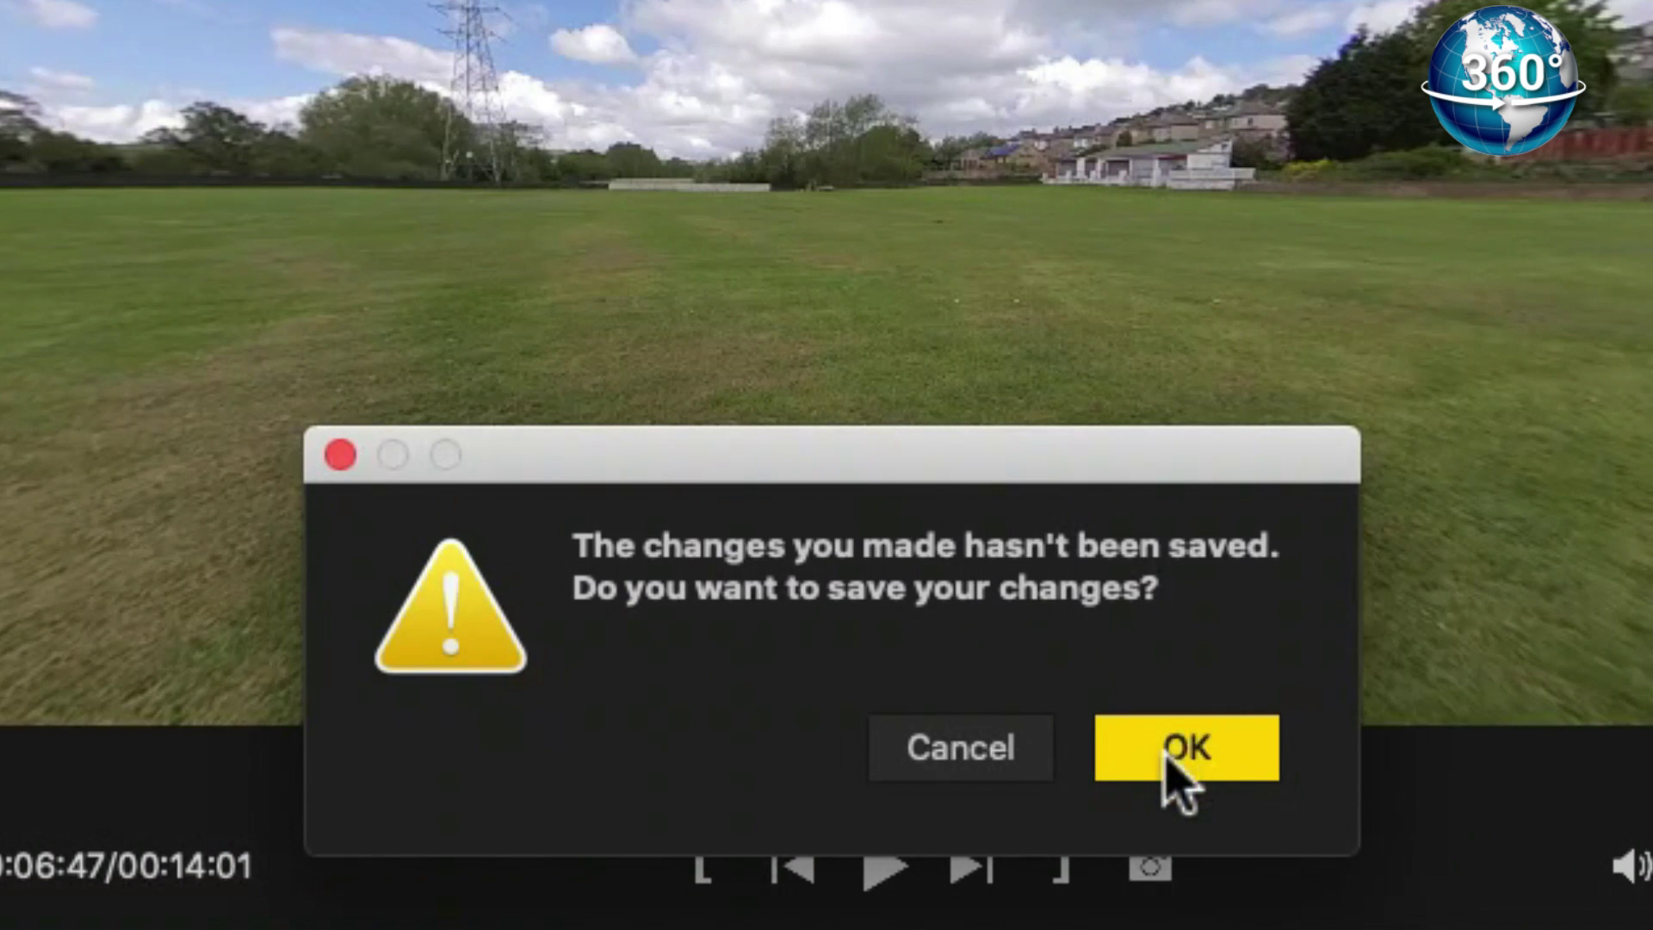
# - Save changes, verify the 3840×1920 resolution and Desktop export path, and start exporting
pyautogui.click(1168, 756)
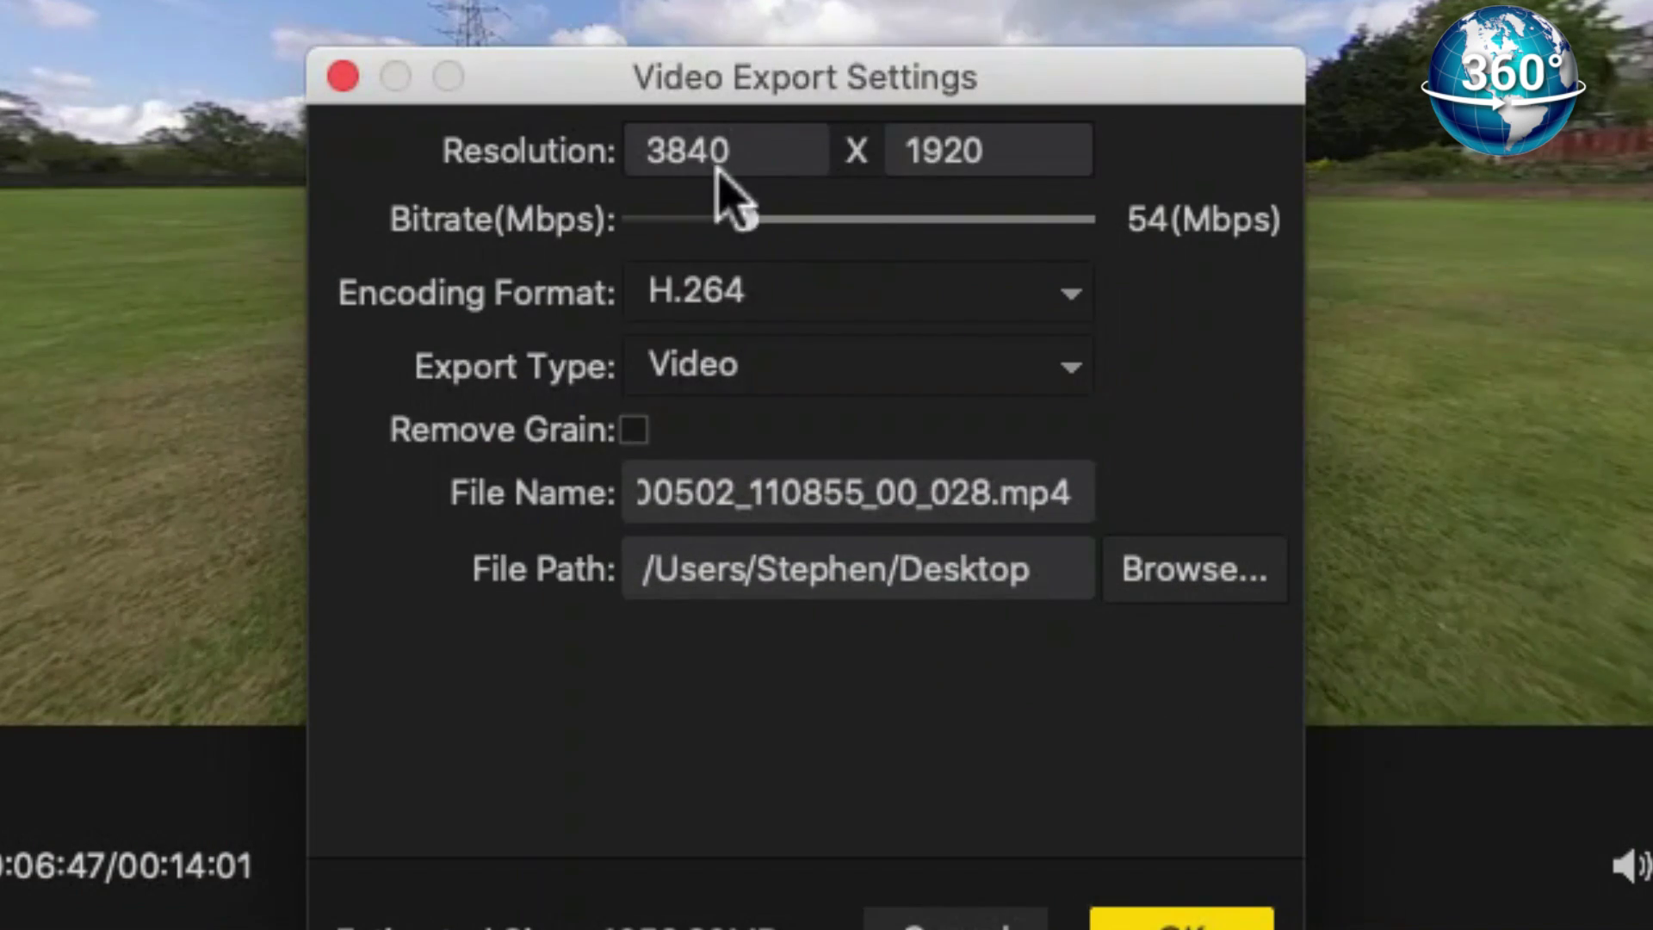
pyautogui.doubleClick(682, 148)
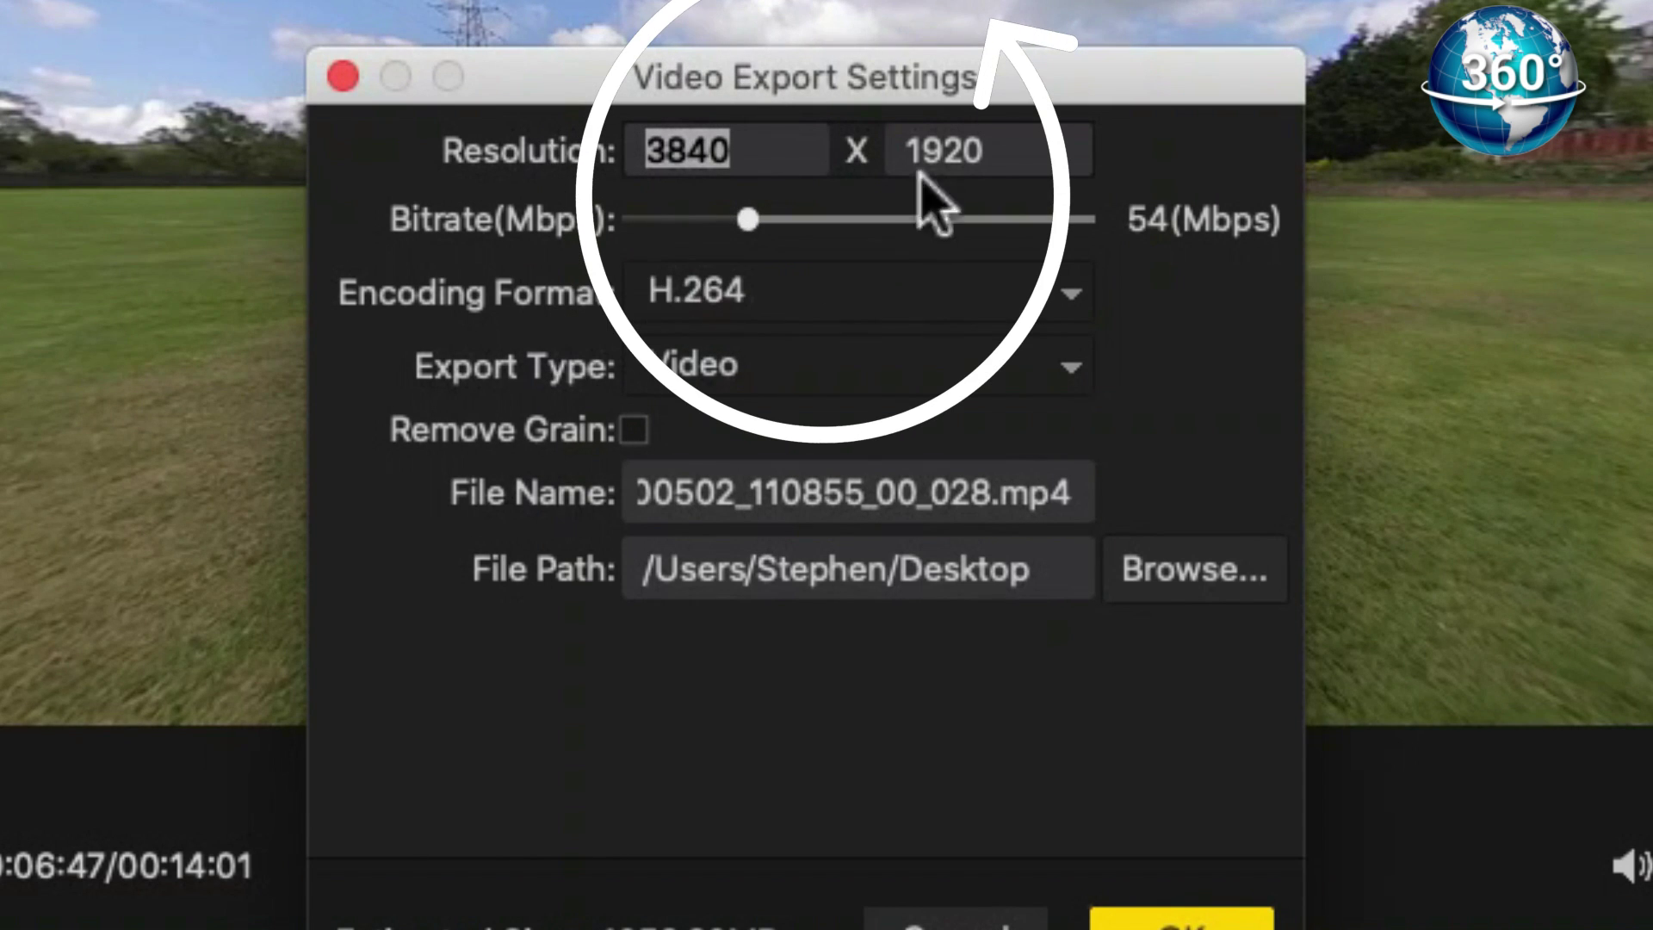
pyautogui.moveTo(908, 149); pyautogui.dragTo(1002, 150)
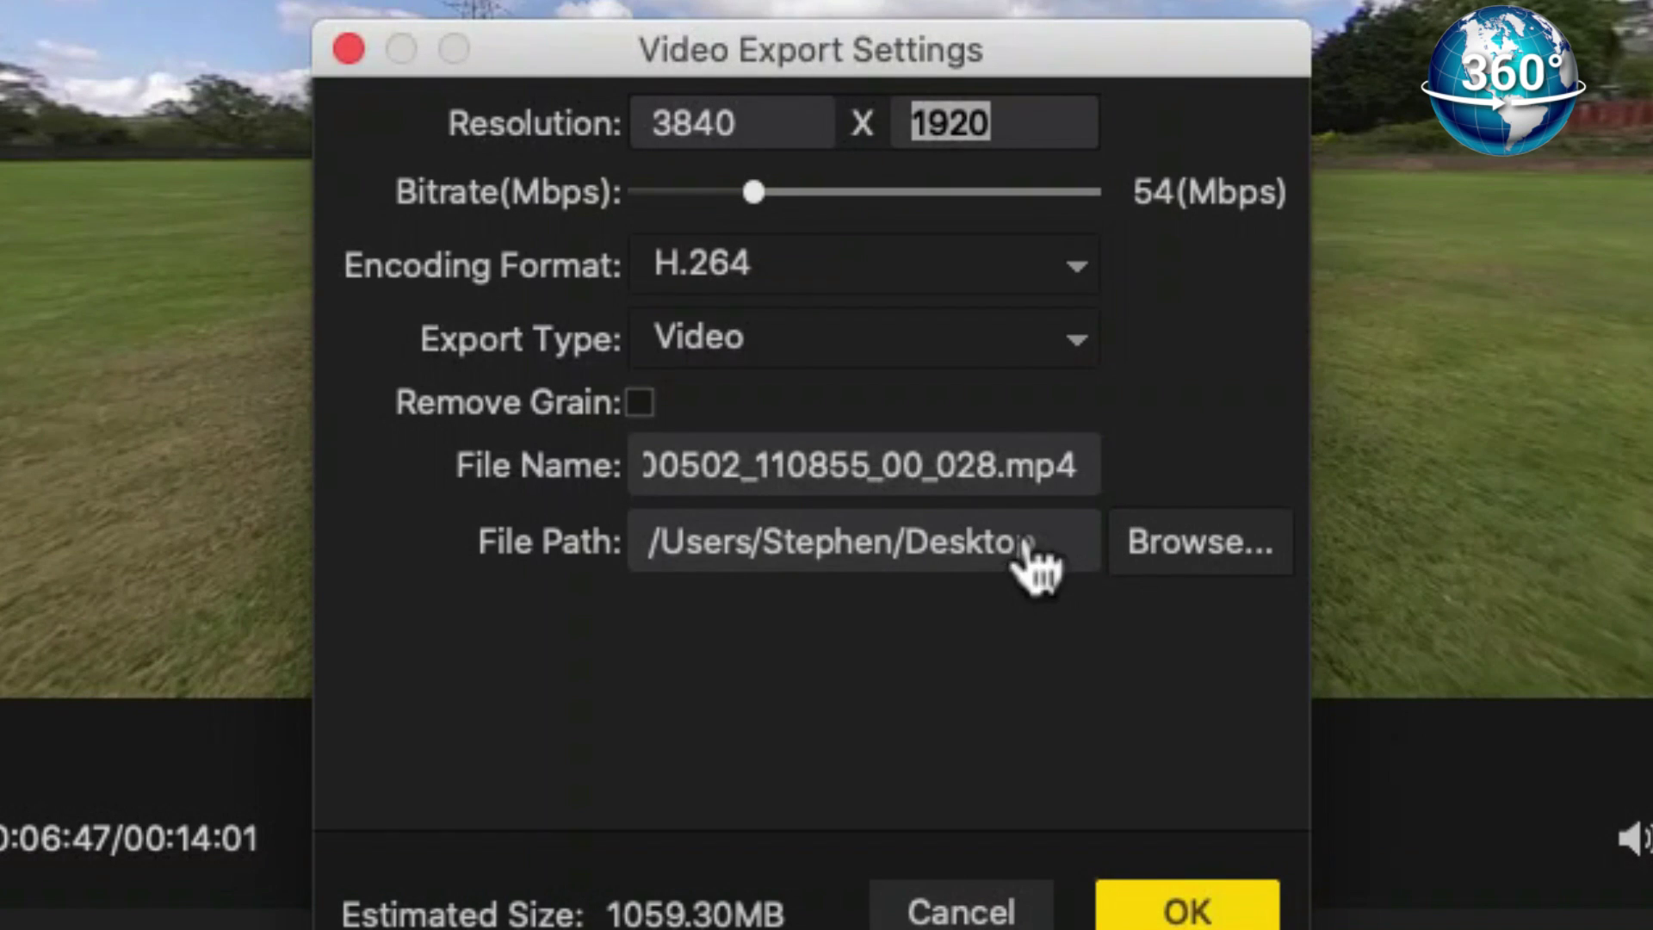
pyautogui.moveTo(1052, 545); pyautogui.dragTo(631, 545)
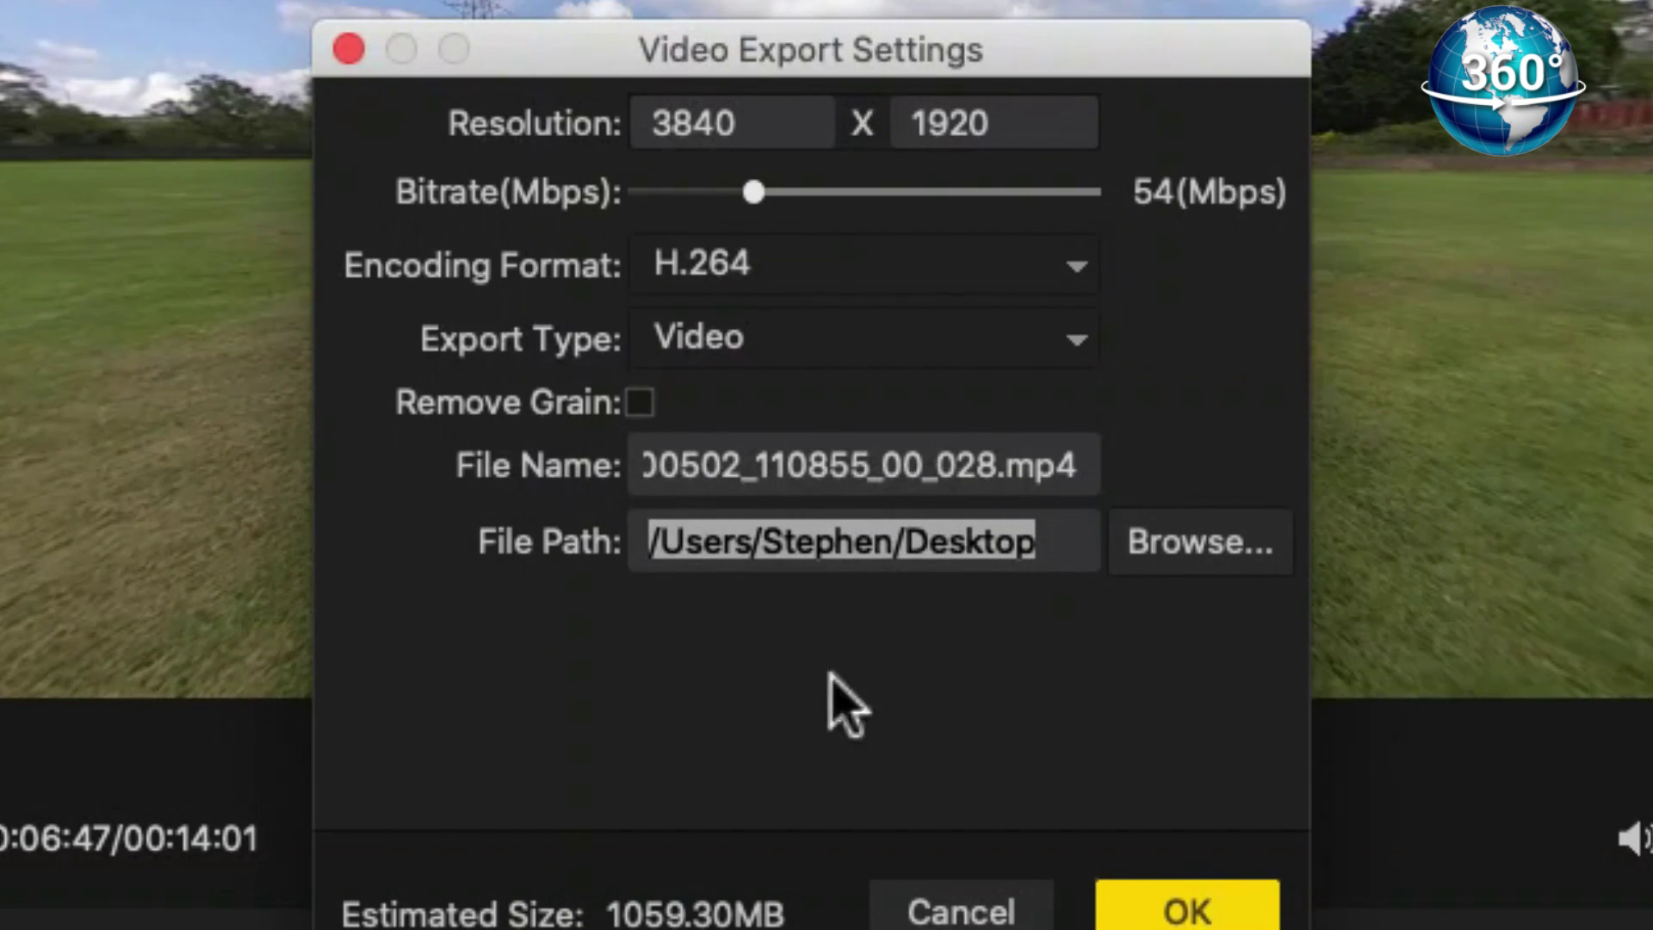
pyautogui.click(1175, 904)
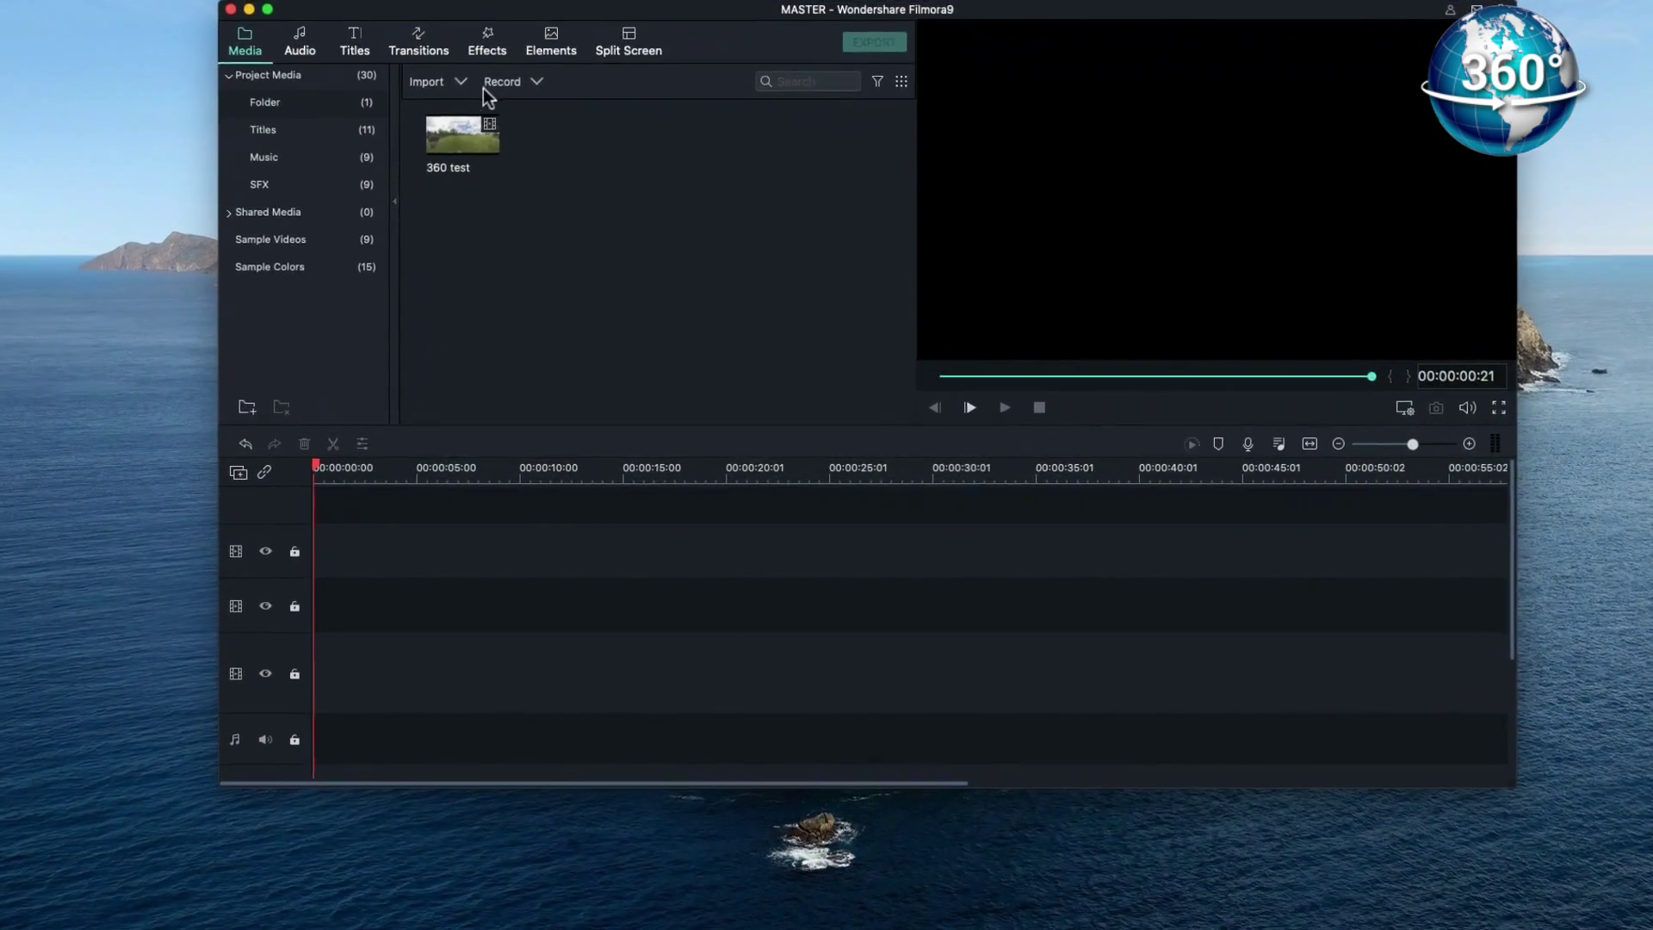
# - Place the 360 test clip at the start of the third video track and open its Crop and Zoom
pyautogui.moveTo(469, 124); pyautogui.dragTo(262, 702)
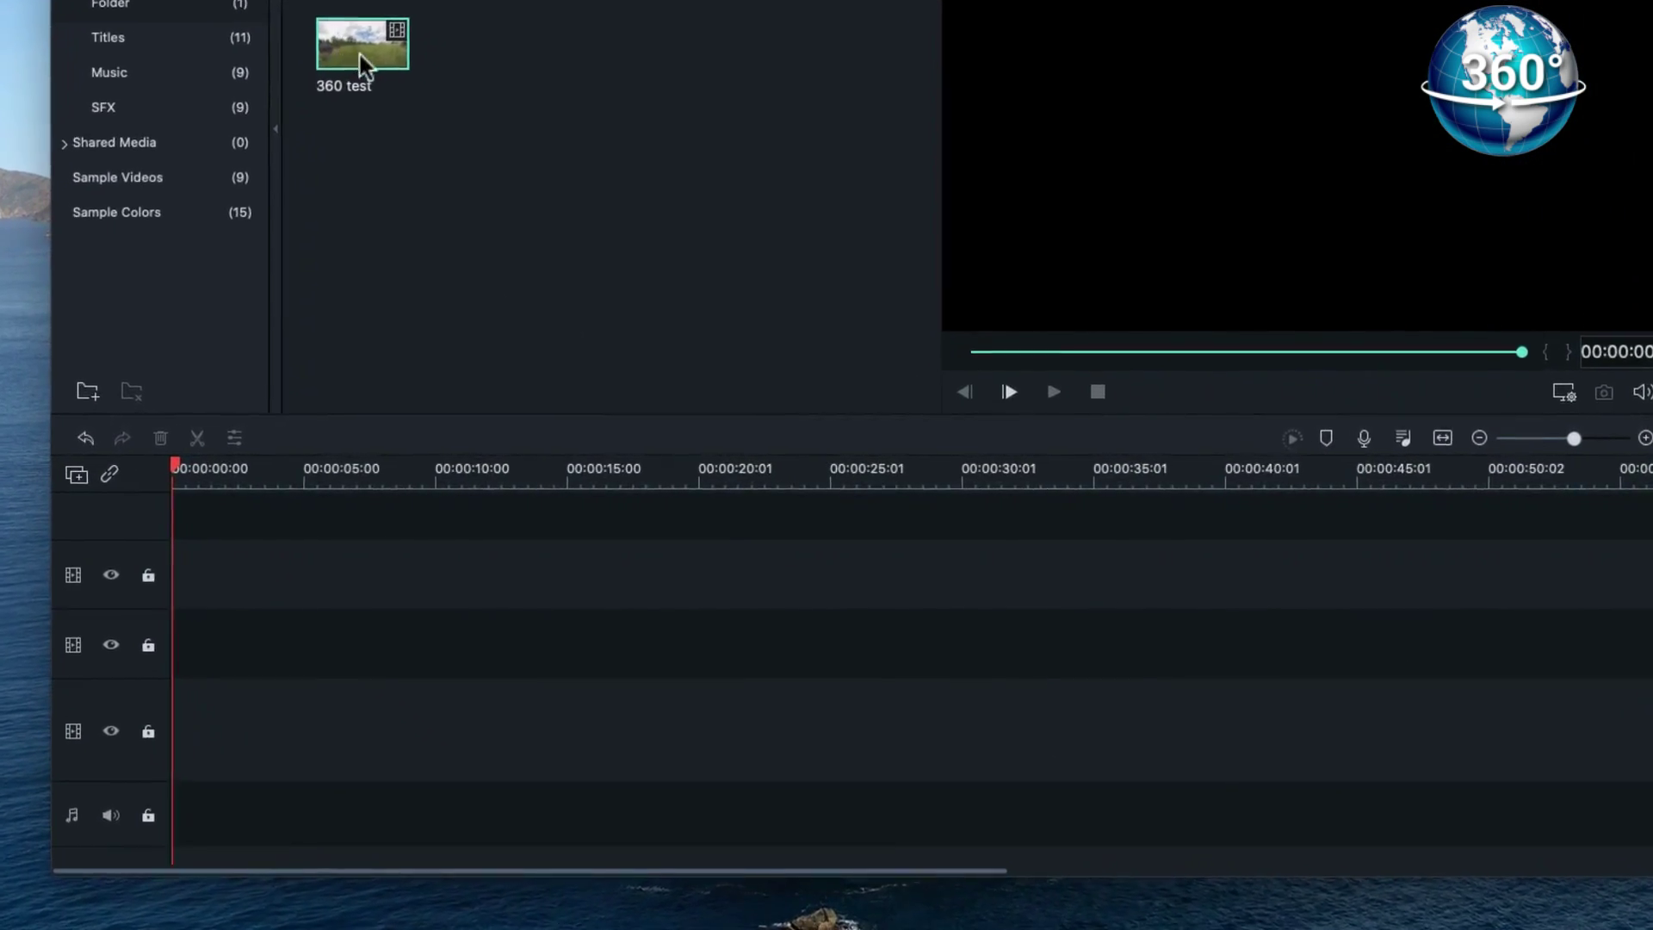
pyautogui.moveTo(362, 65); pyautogui.dragTo(206, 725)
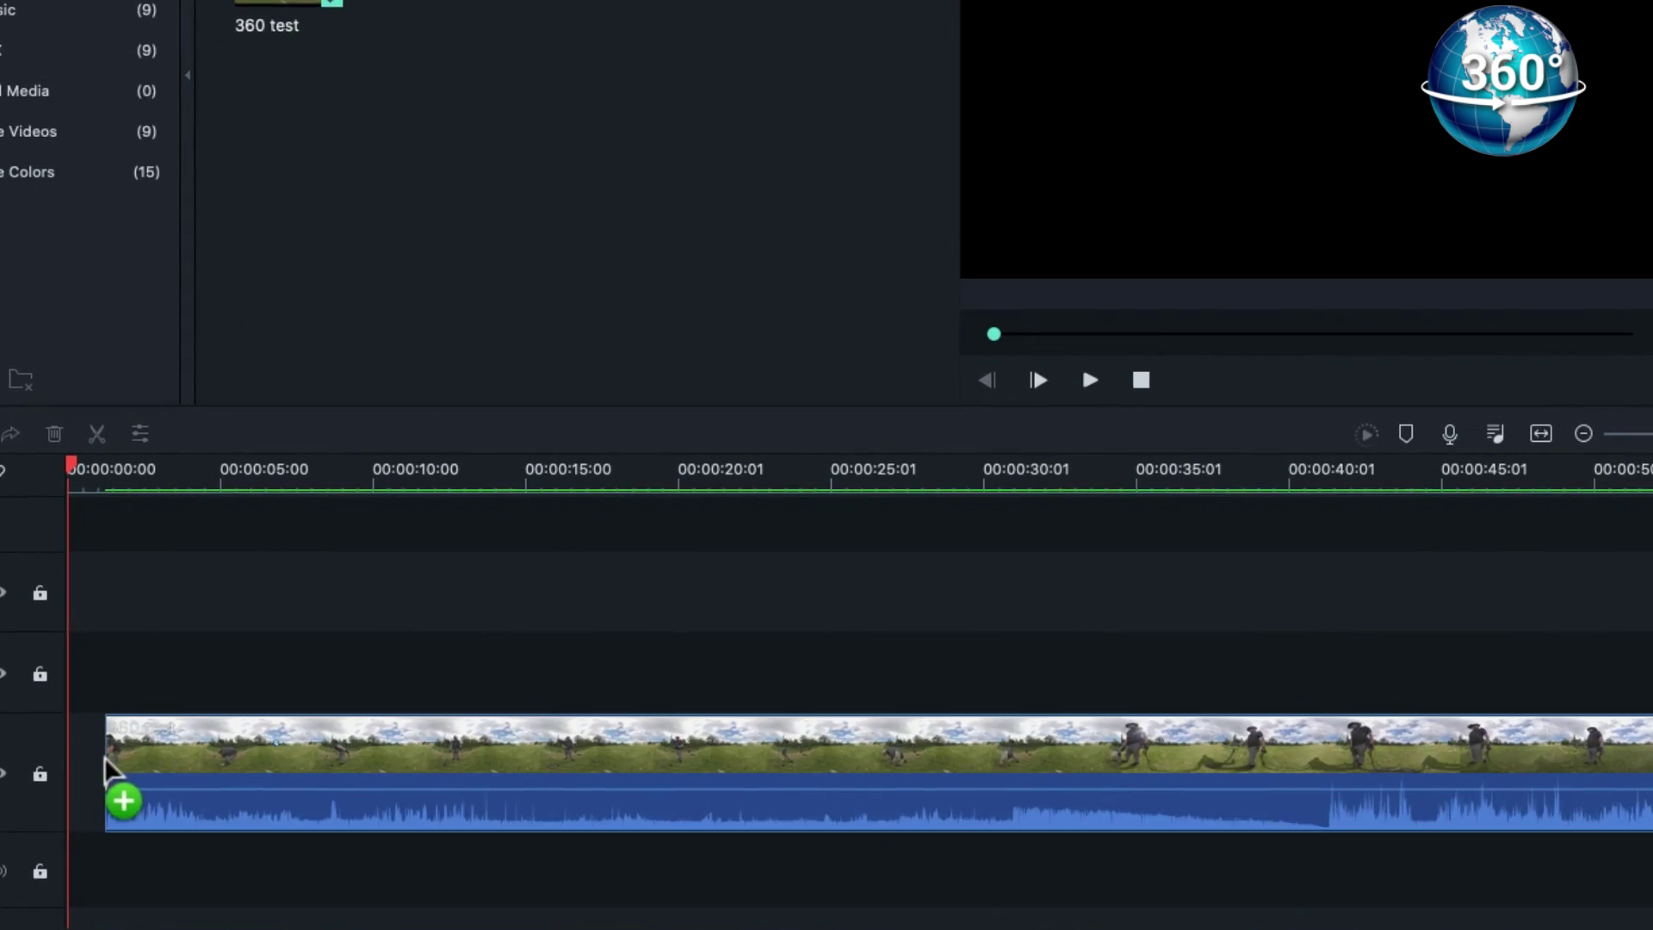
pyautogui.moveTo(105, 767); pyautogui.dragTo(206, 768)
pyautogui.click(189, 766)
pyautogui.rightClick(475, 735)
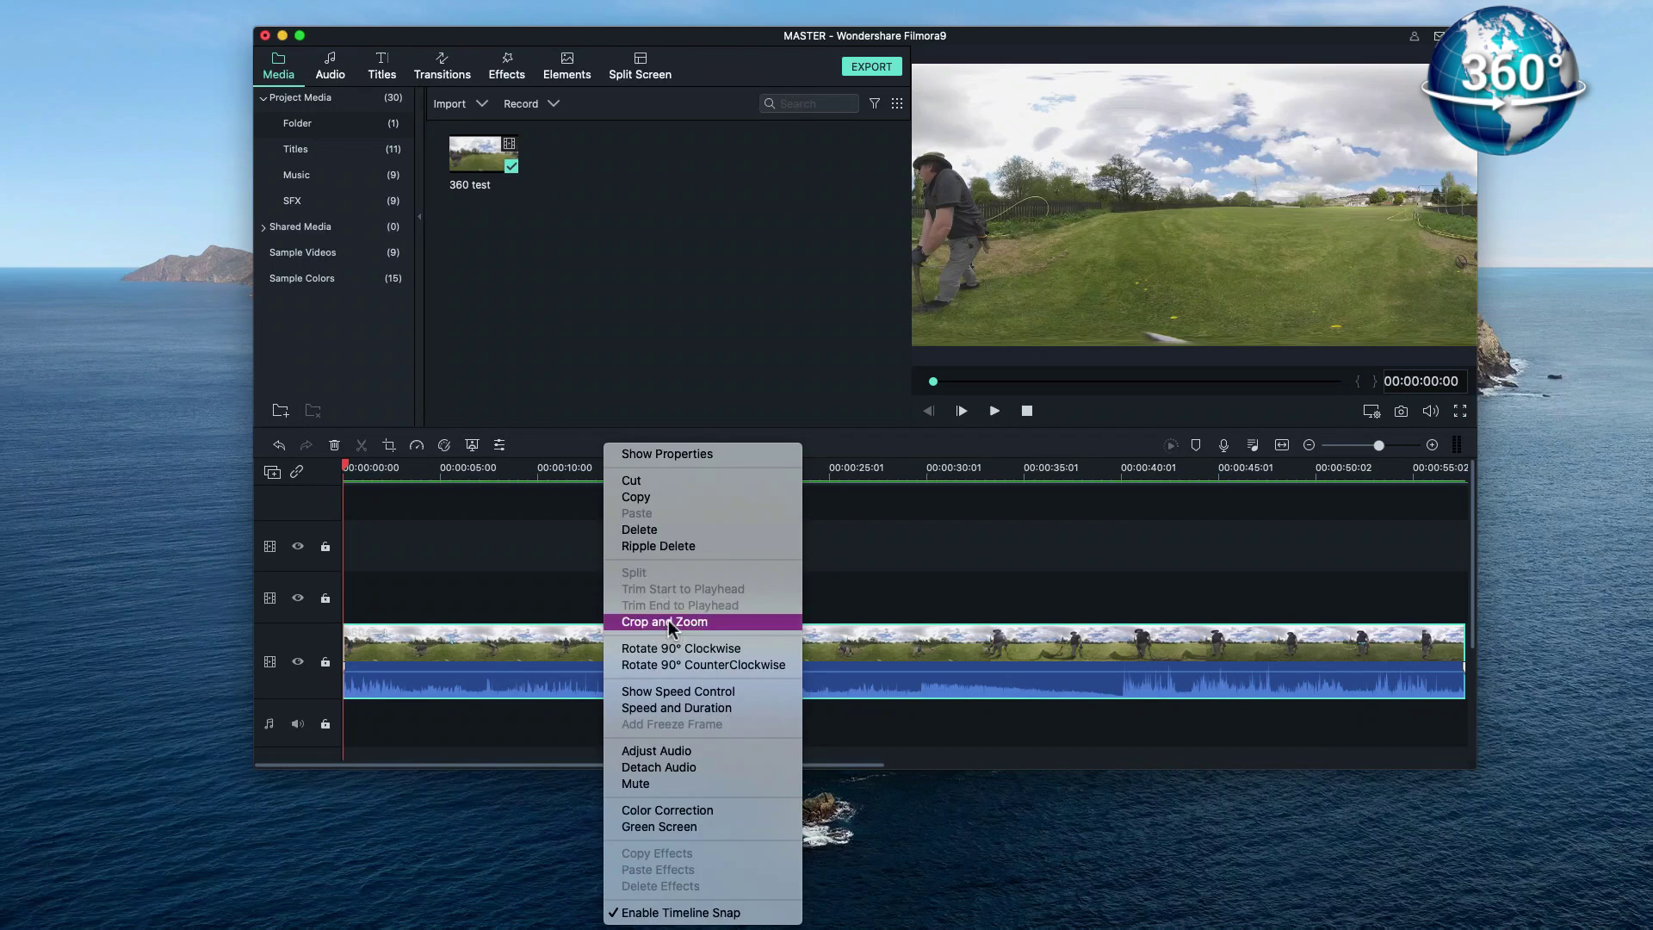
pyautogui.click(668, 621)
# - Set the 360 test clip's crop ratio to Original Ratio and apply it
pyautogui.click(660, 608)
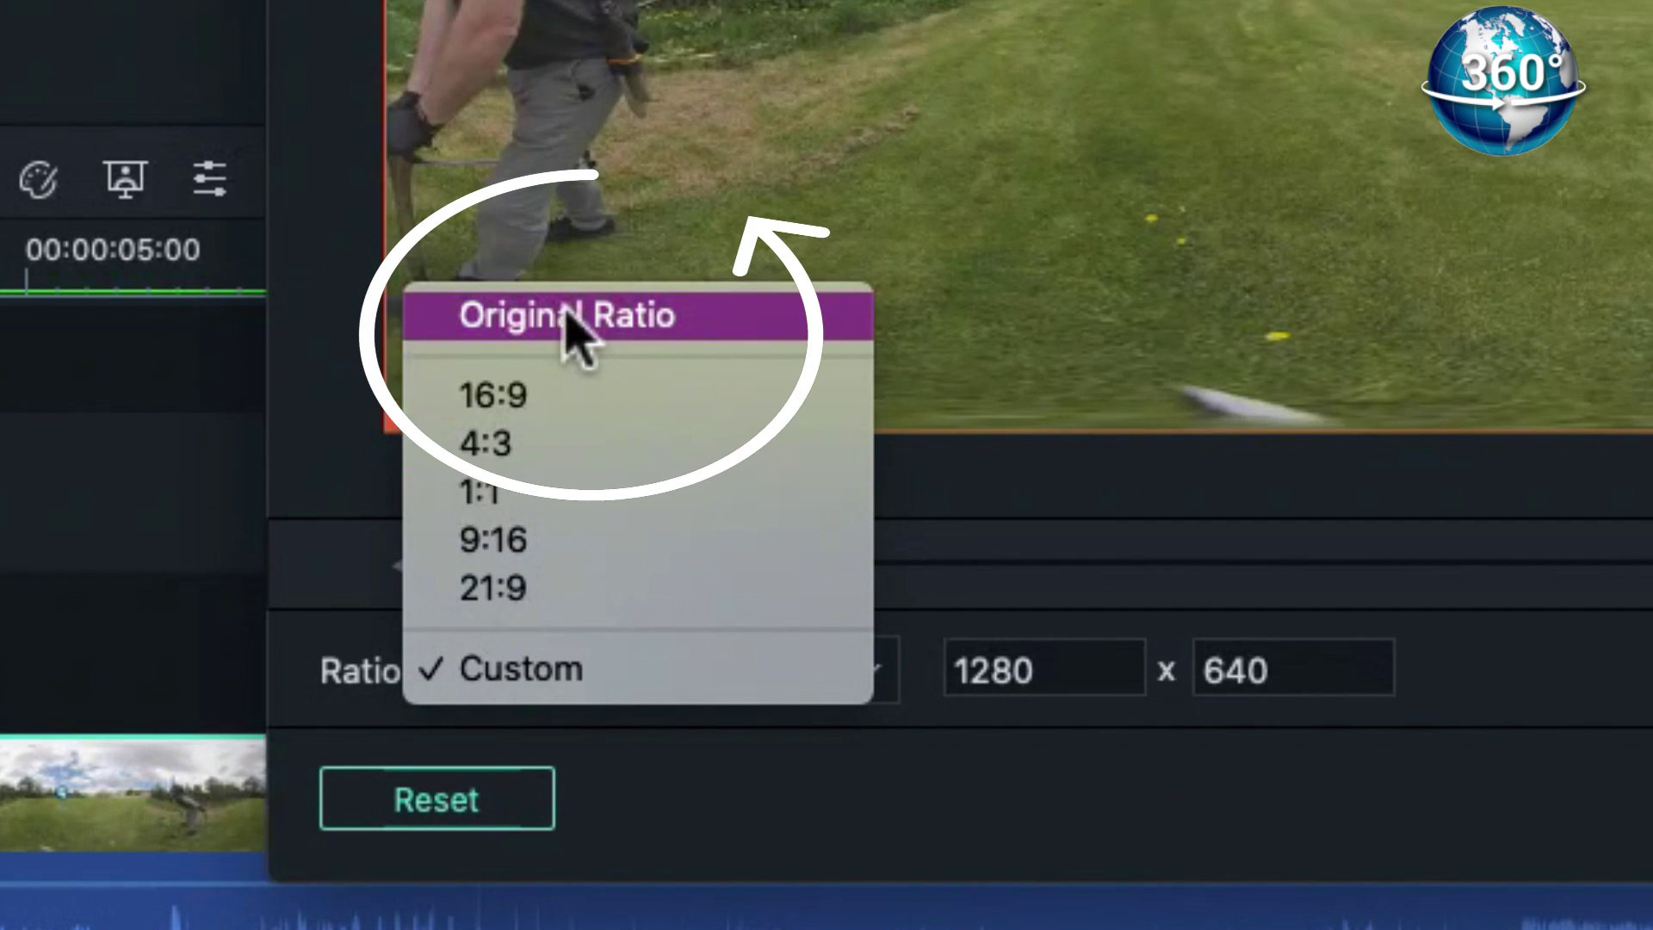
pyautogui.click(568, 320)
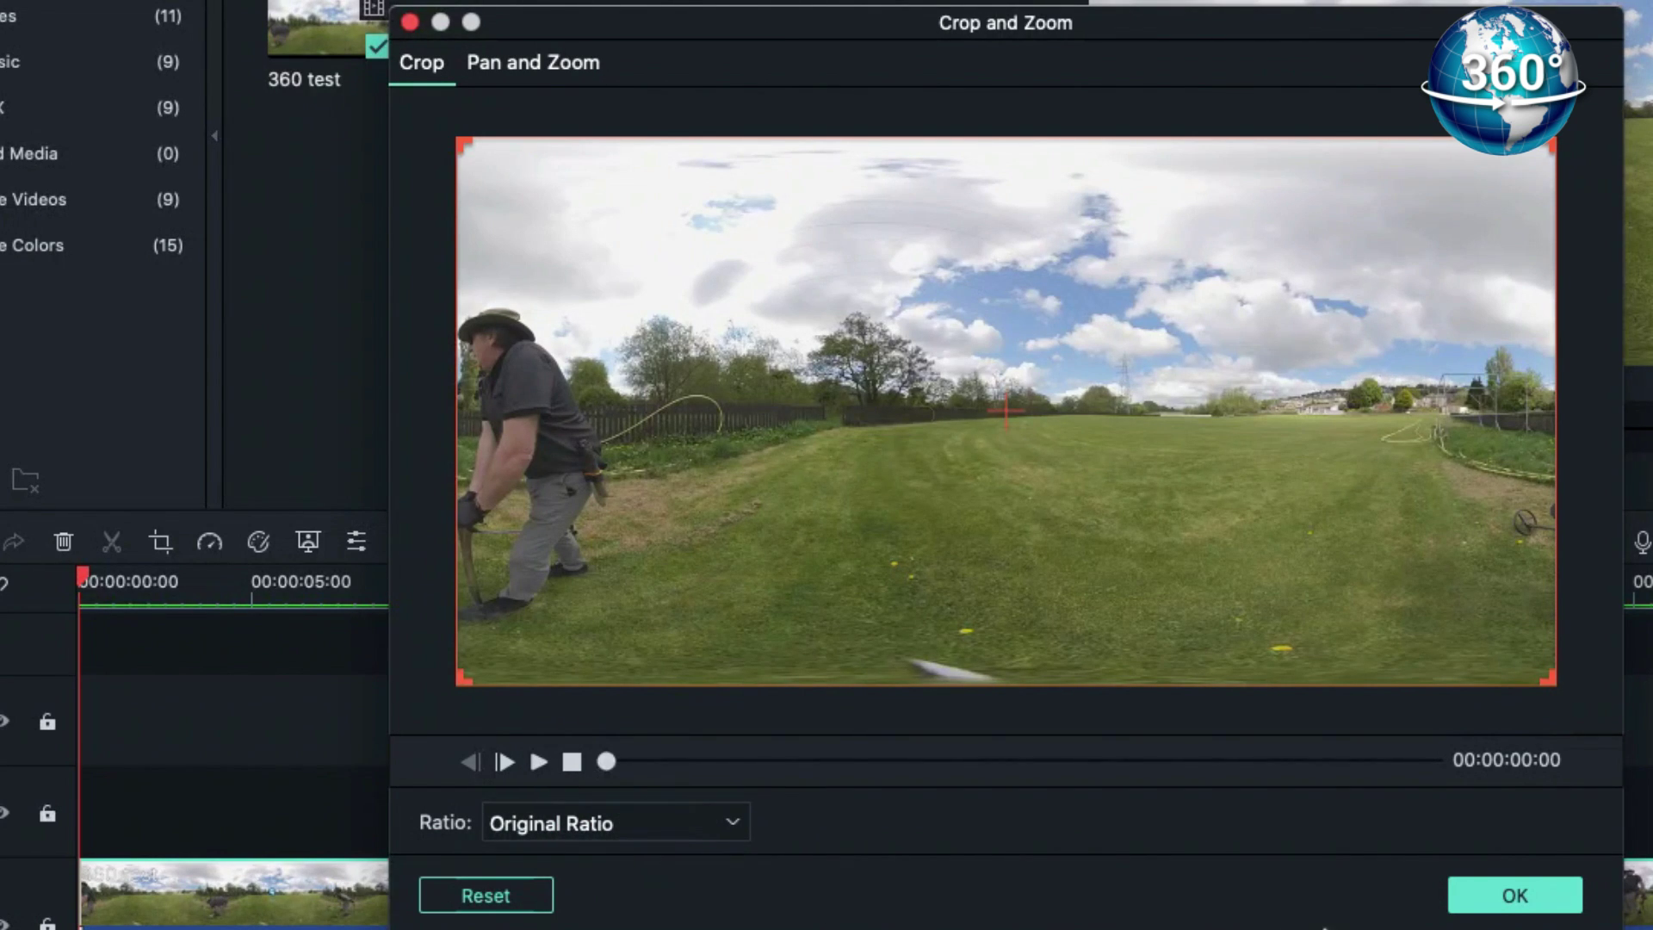
pyautogui.click(1486, 891)
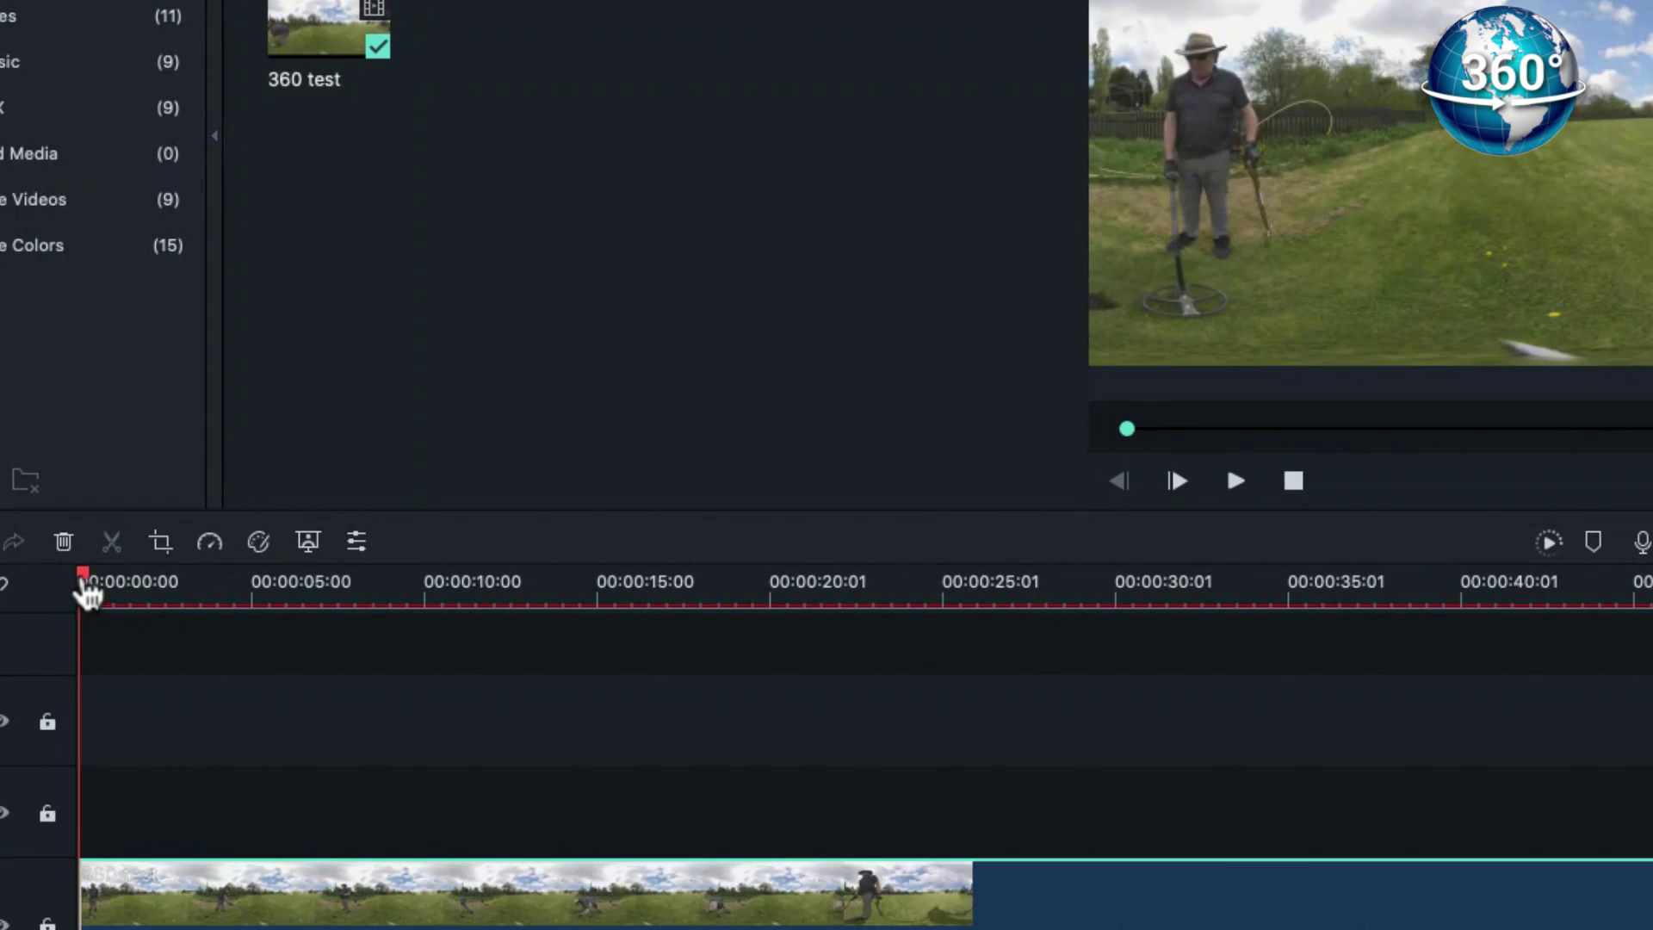
# - Split the 360 test clip at about 00:00:26 and reposition the second part after the first
pyautogui.moveTo(86, 590); pyautogui.dragTo(996, 688)
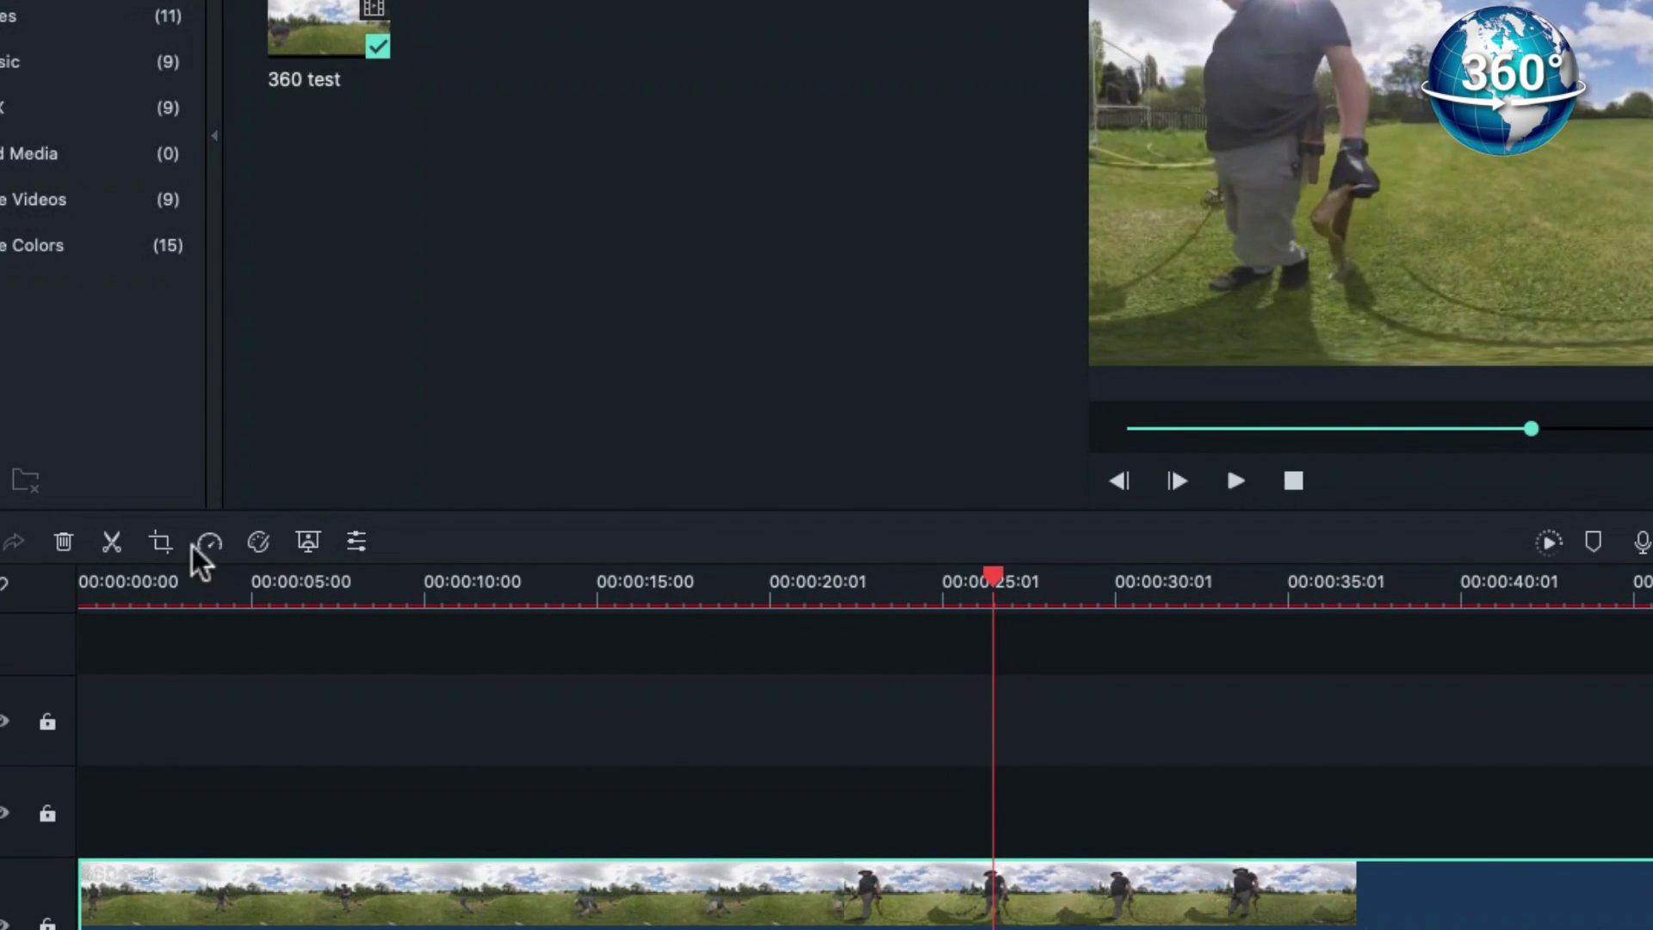
pyautogui.click(113, 543)
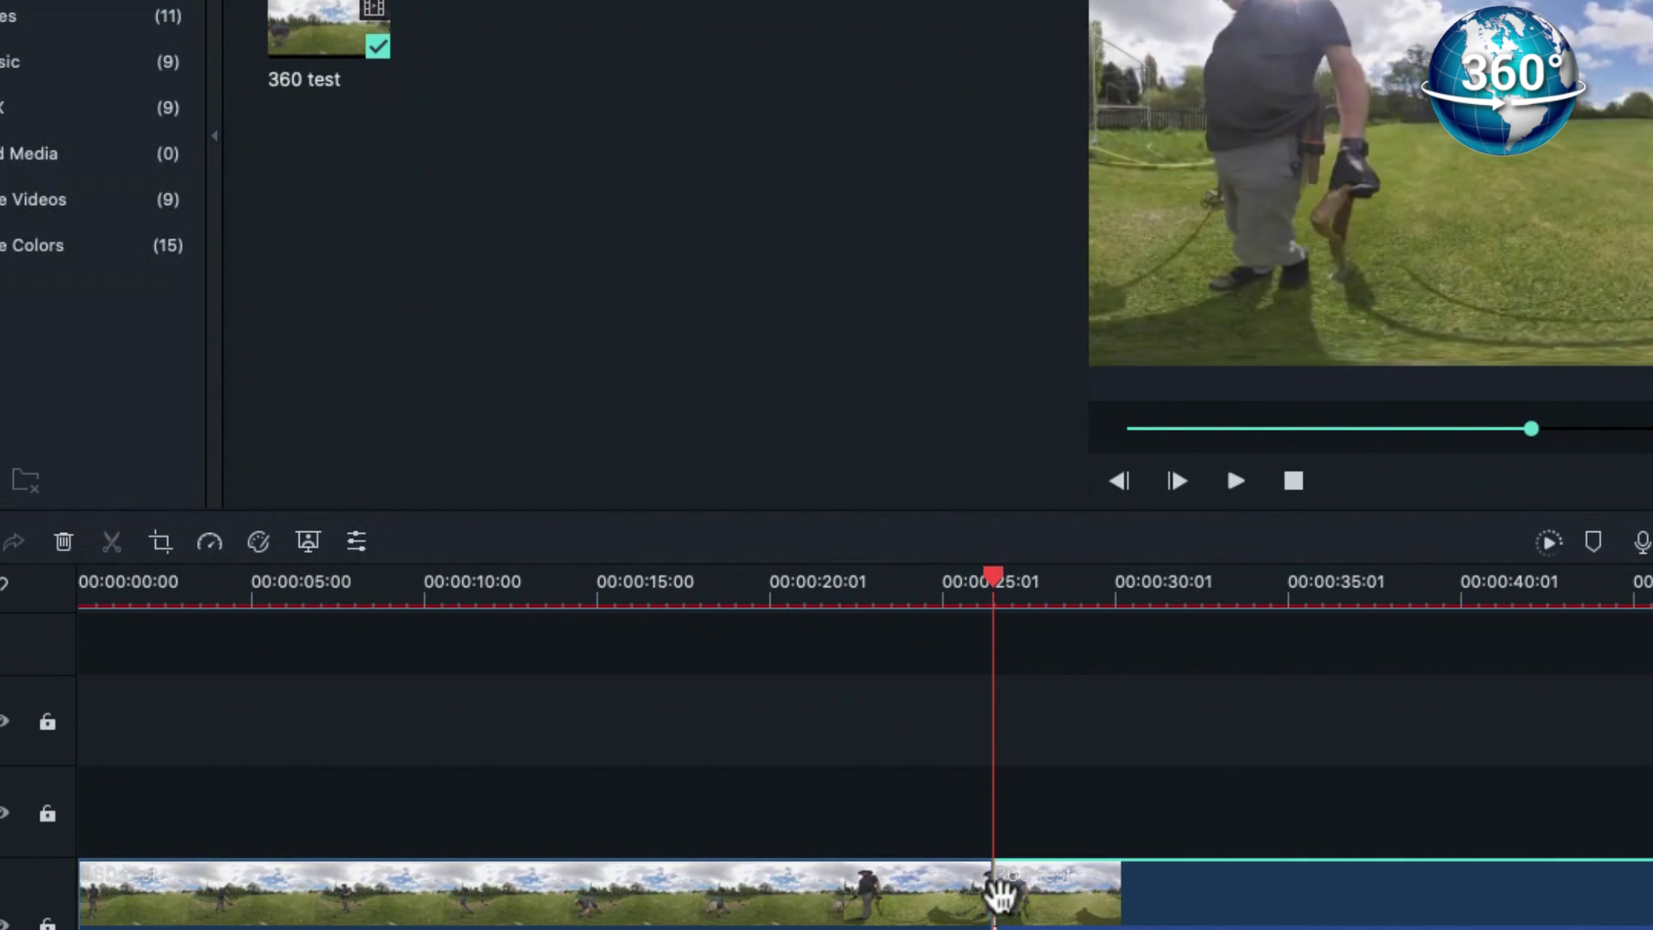
pyautogui.moveTo(996, 895)
pyautogui.mouseDown()
pyautogui.moveTo(1188, 893)
pyautogui.moveTo(1006, 908)
pyautogui.moveTo(996, 891)
pyautogui.mouseUp()
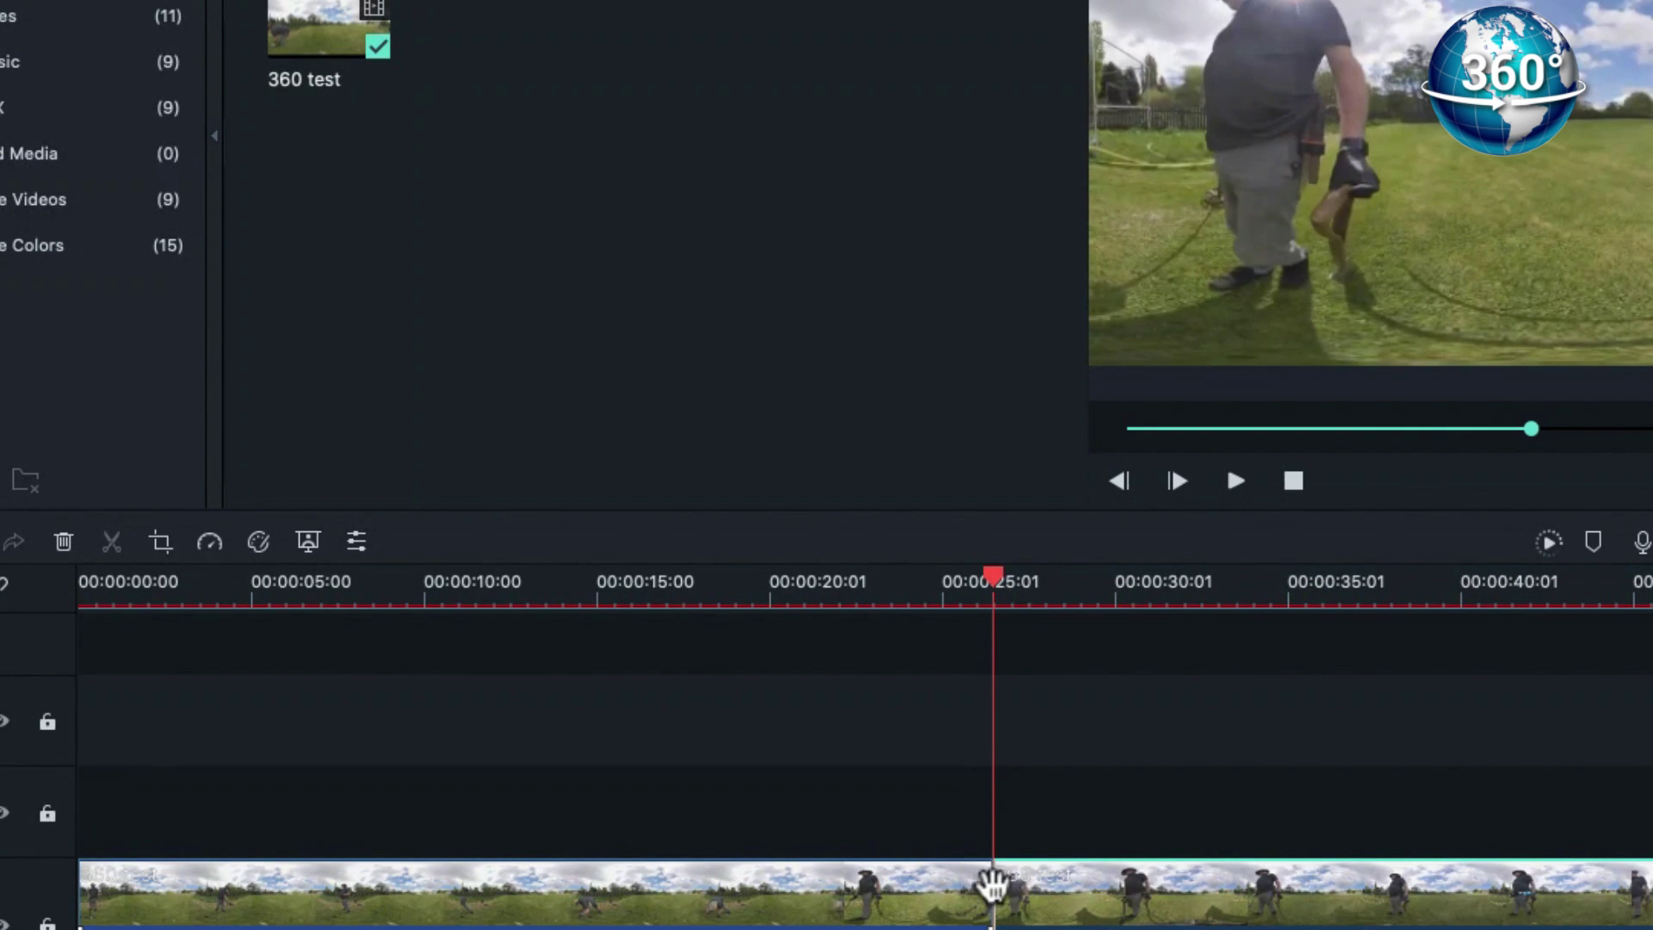
pyautogui.moveTo(1133, 885)
pyautogui.mouseDown()
pyautogui.moveTo(1170, 896)
pyautogui.moveTo(1152, 889)
pyautogui.mouseUp()
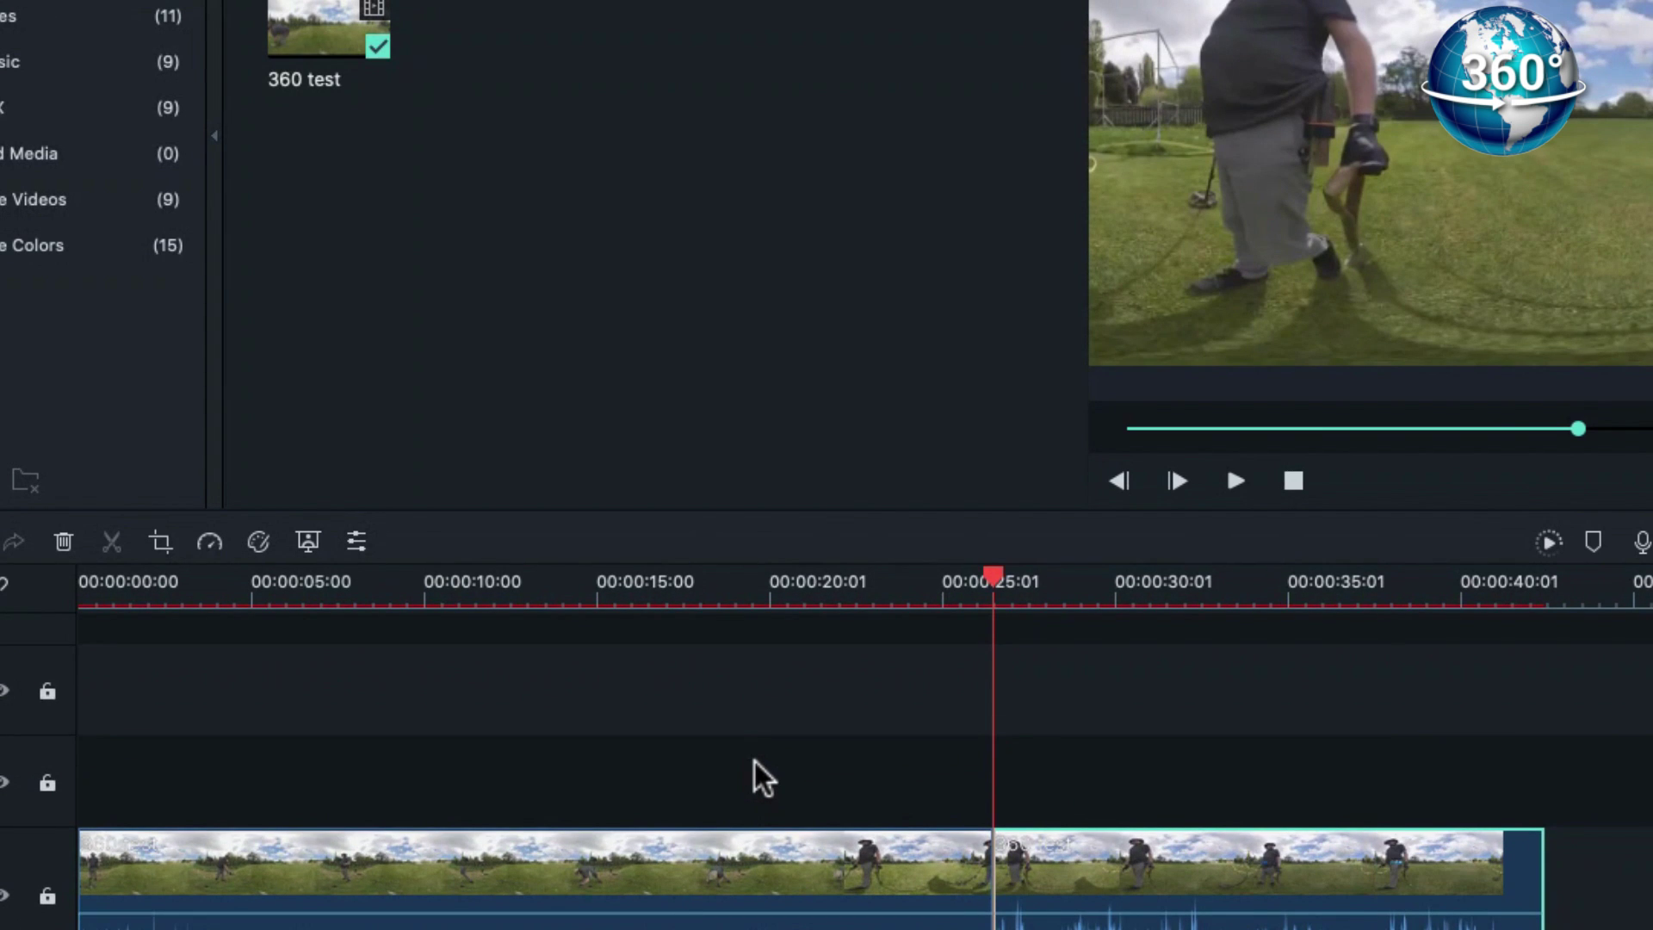
# - Put the 360-earth globe clip on track 2 and set its crop to Original Ratio
pyautogui.click(86, 17)
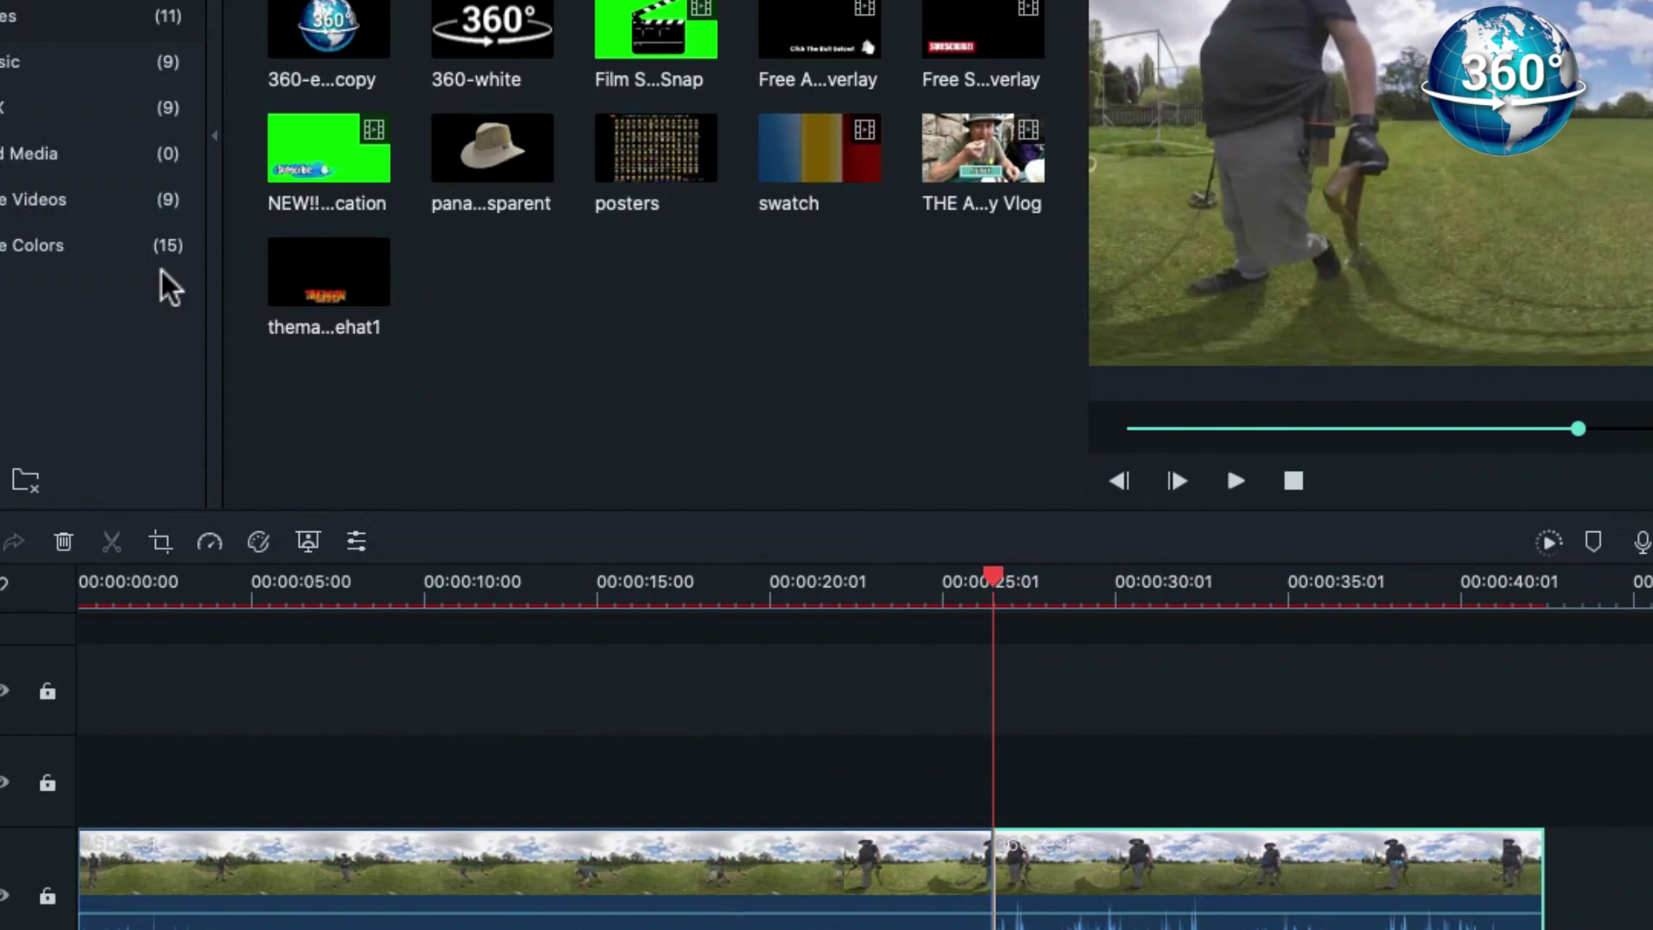
pyautogui.moveTo(329, 86); pyautogui.dragTo(217, 795)
pyautogui.rightClick(246, 772)
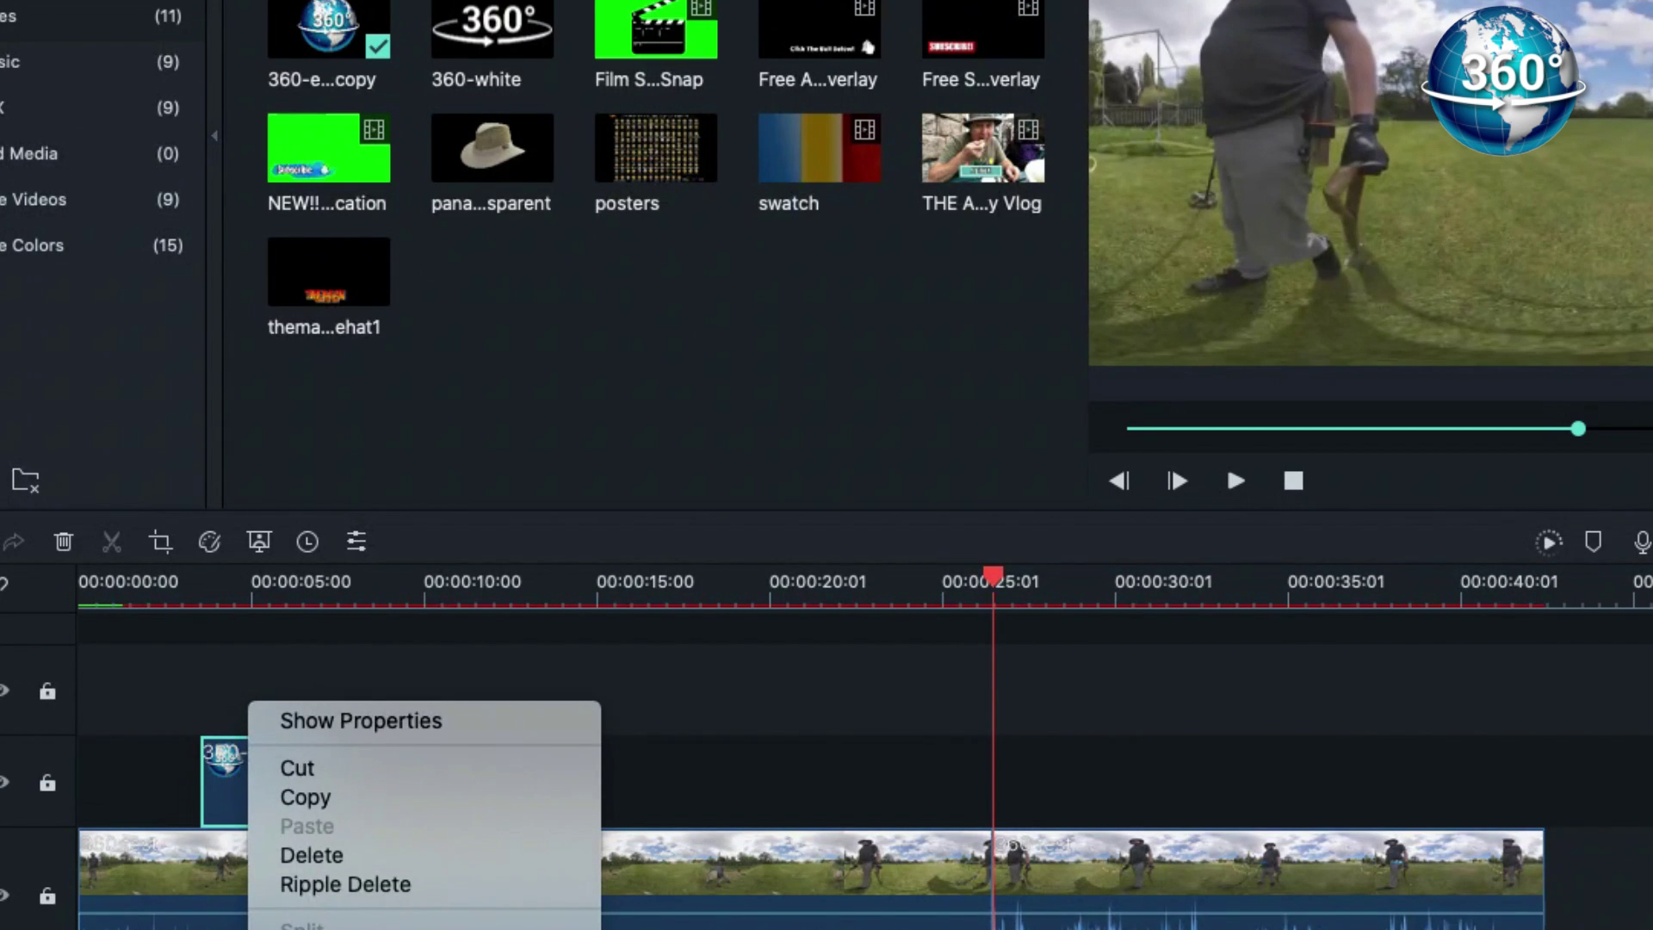
pyautogui.click(345, 926)
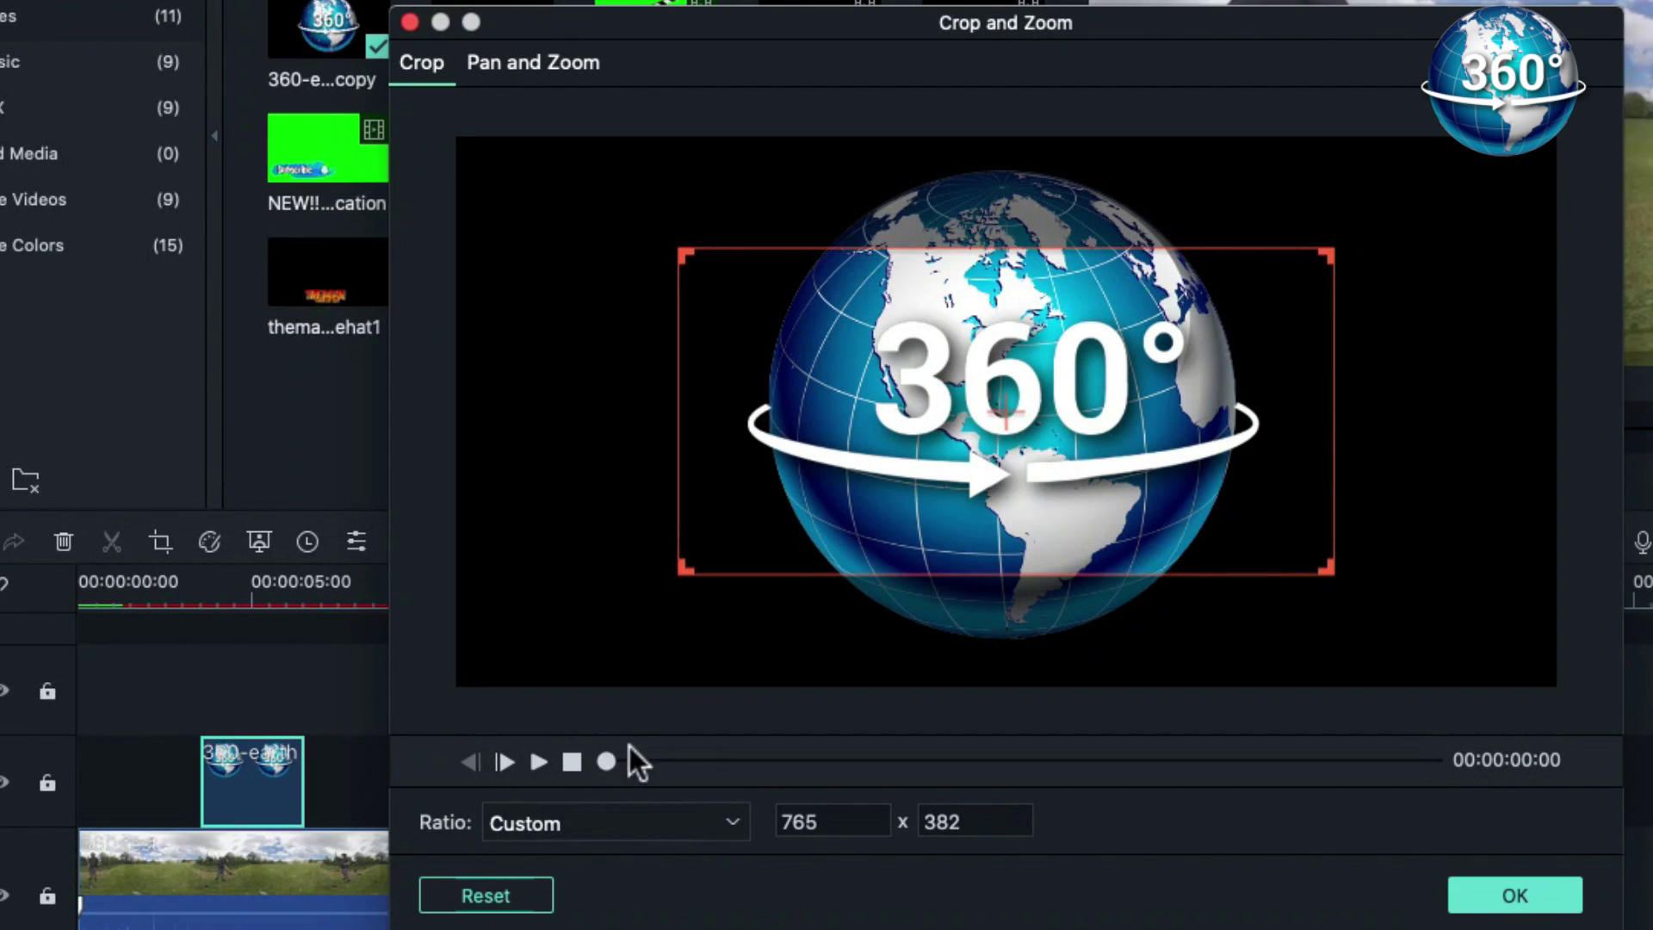
pyautogui.click(569, 828)
pyautogui.click(550, 623)
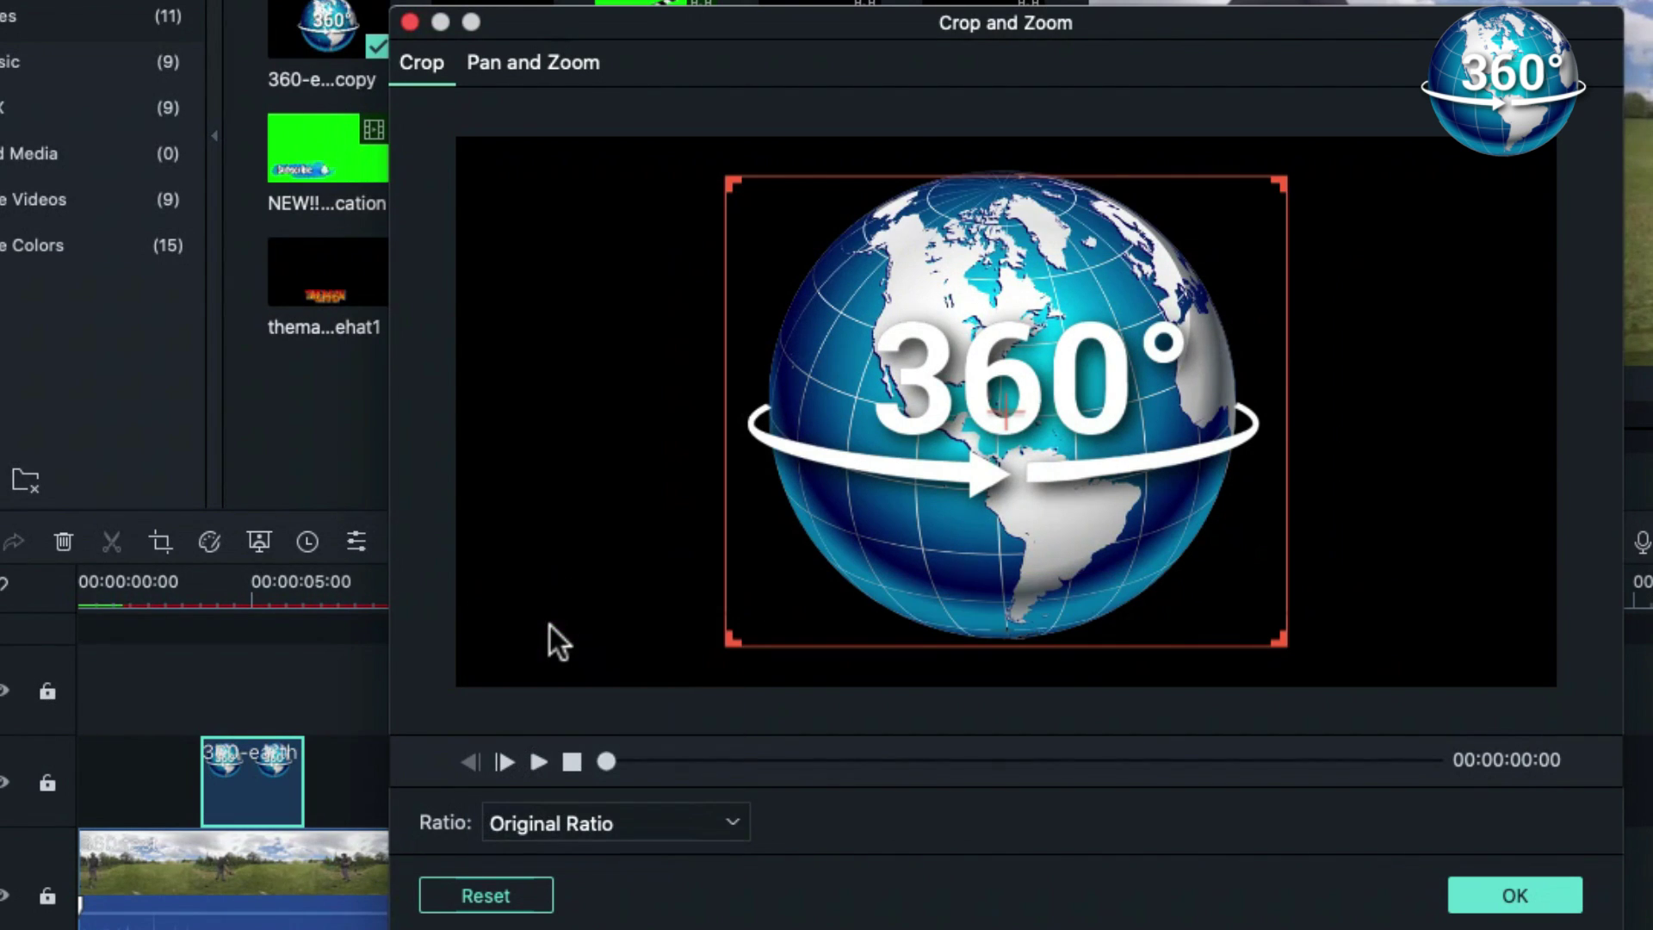
pyautogui.click(1515, 897)
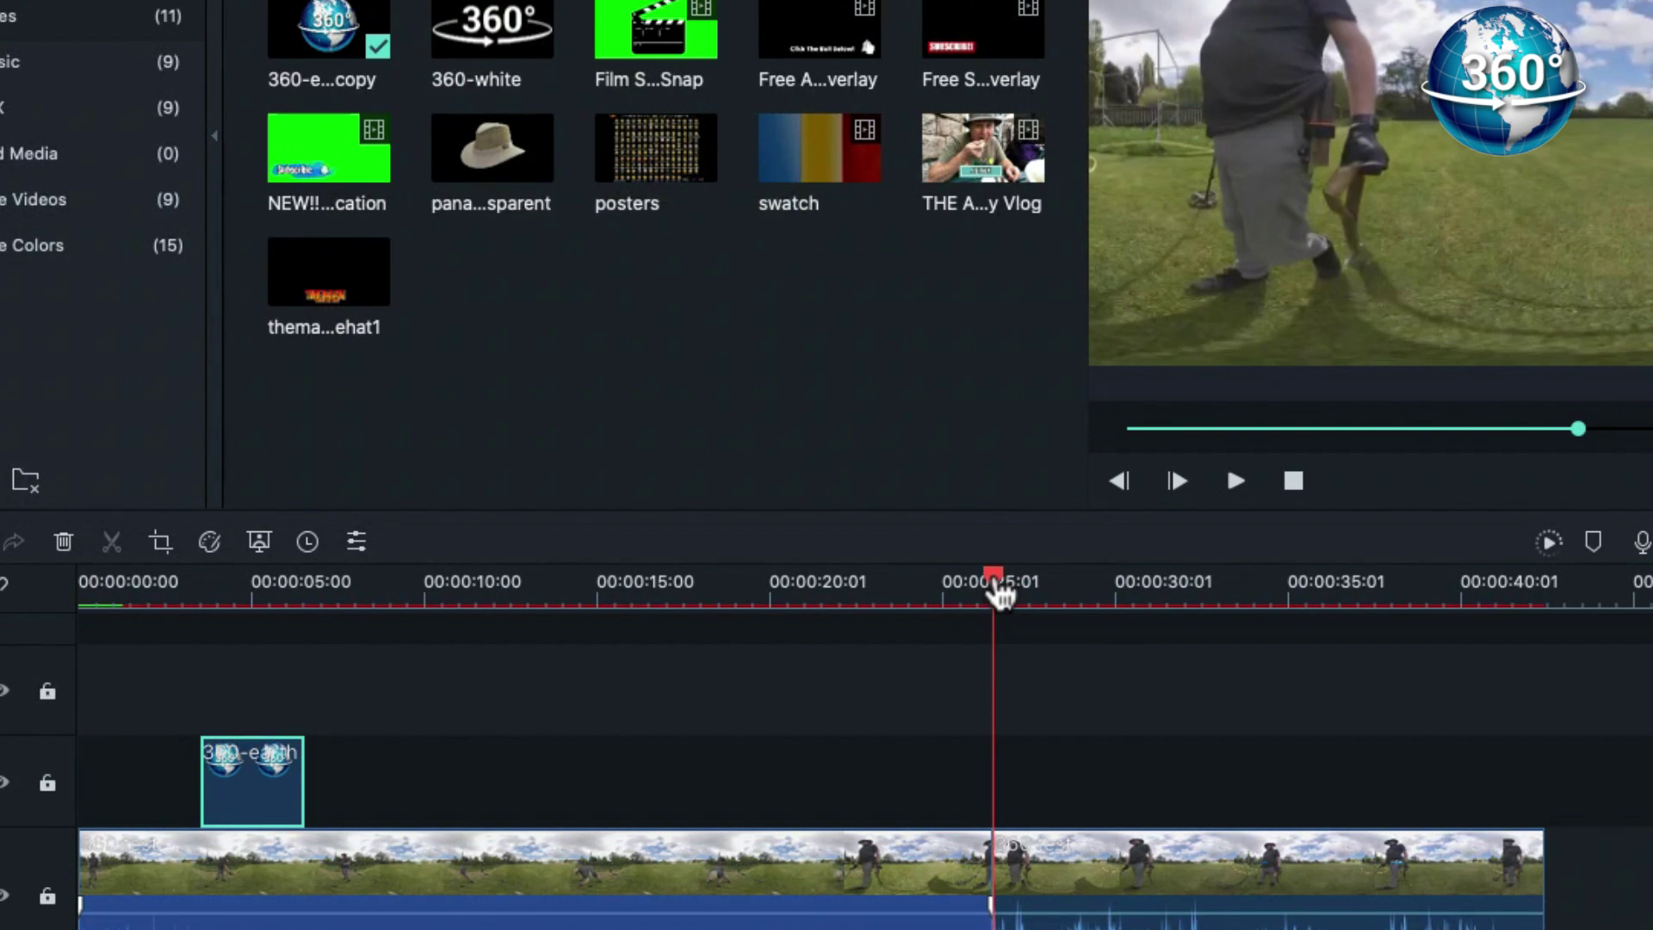
# - At about 4 seconds, shrink the globe overlay and place it on the man at the horizon
pyautogui.moveTo(999, 592); pyautogui.dragTo(226, 594)
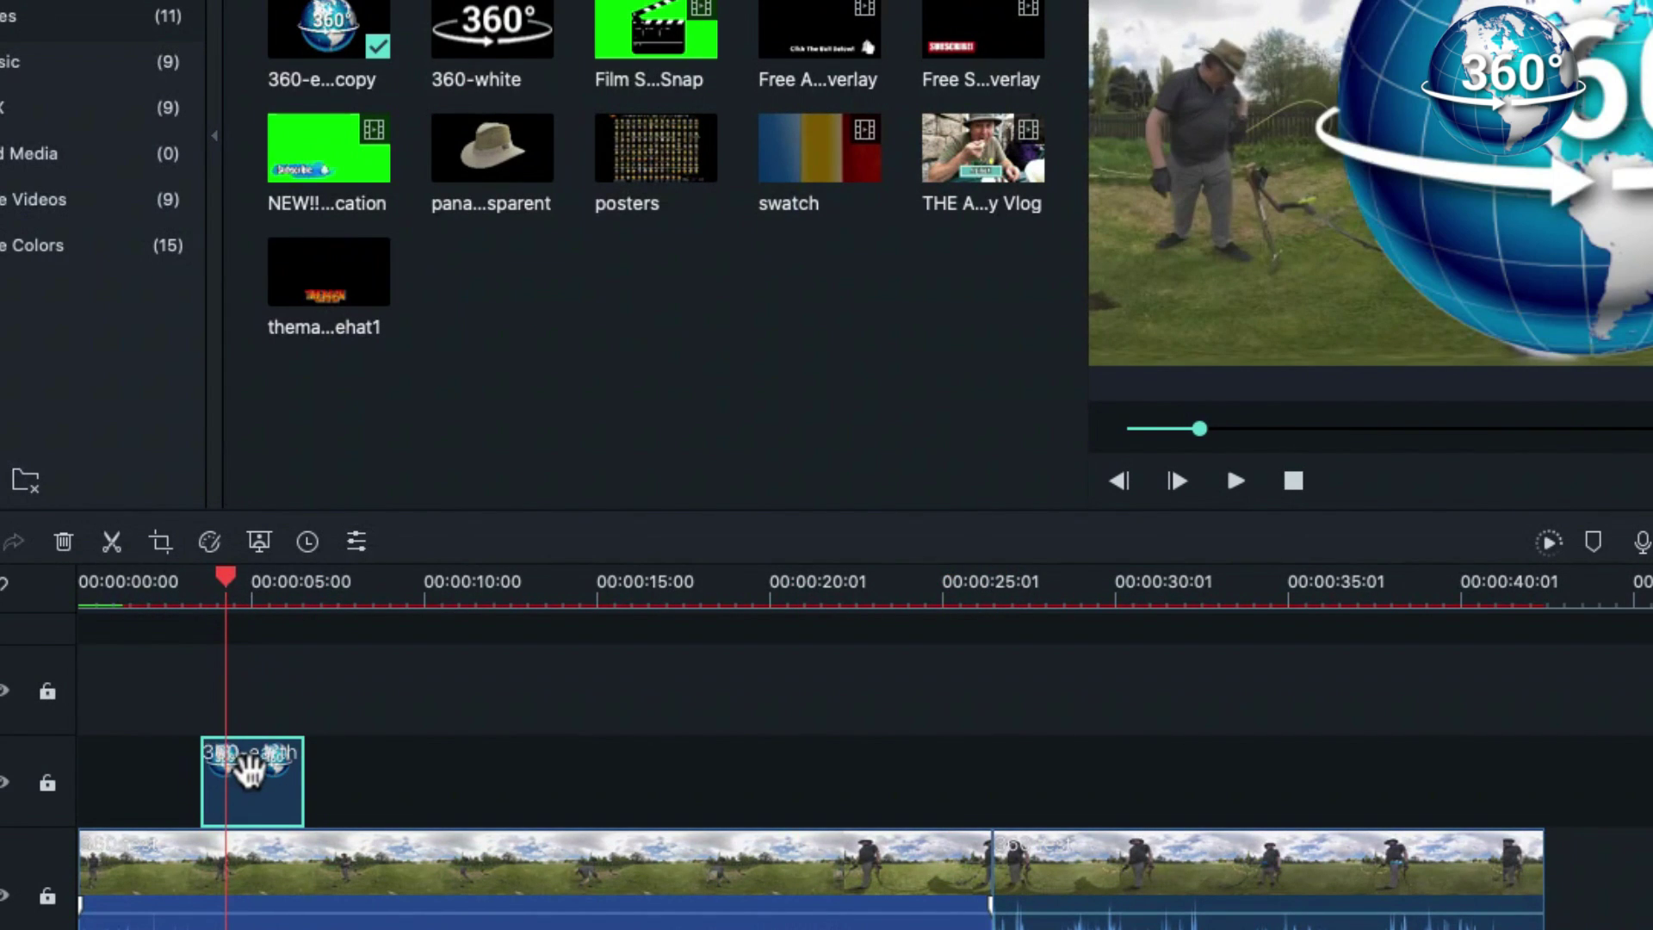
pyautogui.moveTo(250, 771); pyautogui.dragTo(249, 771)
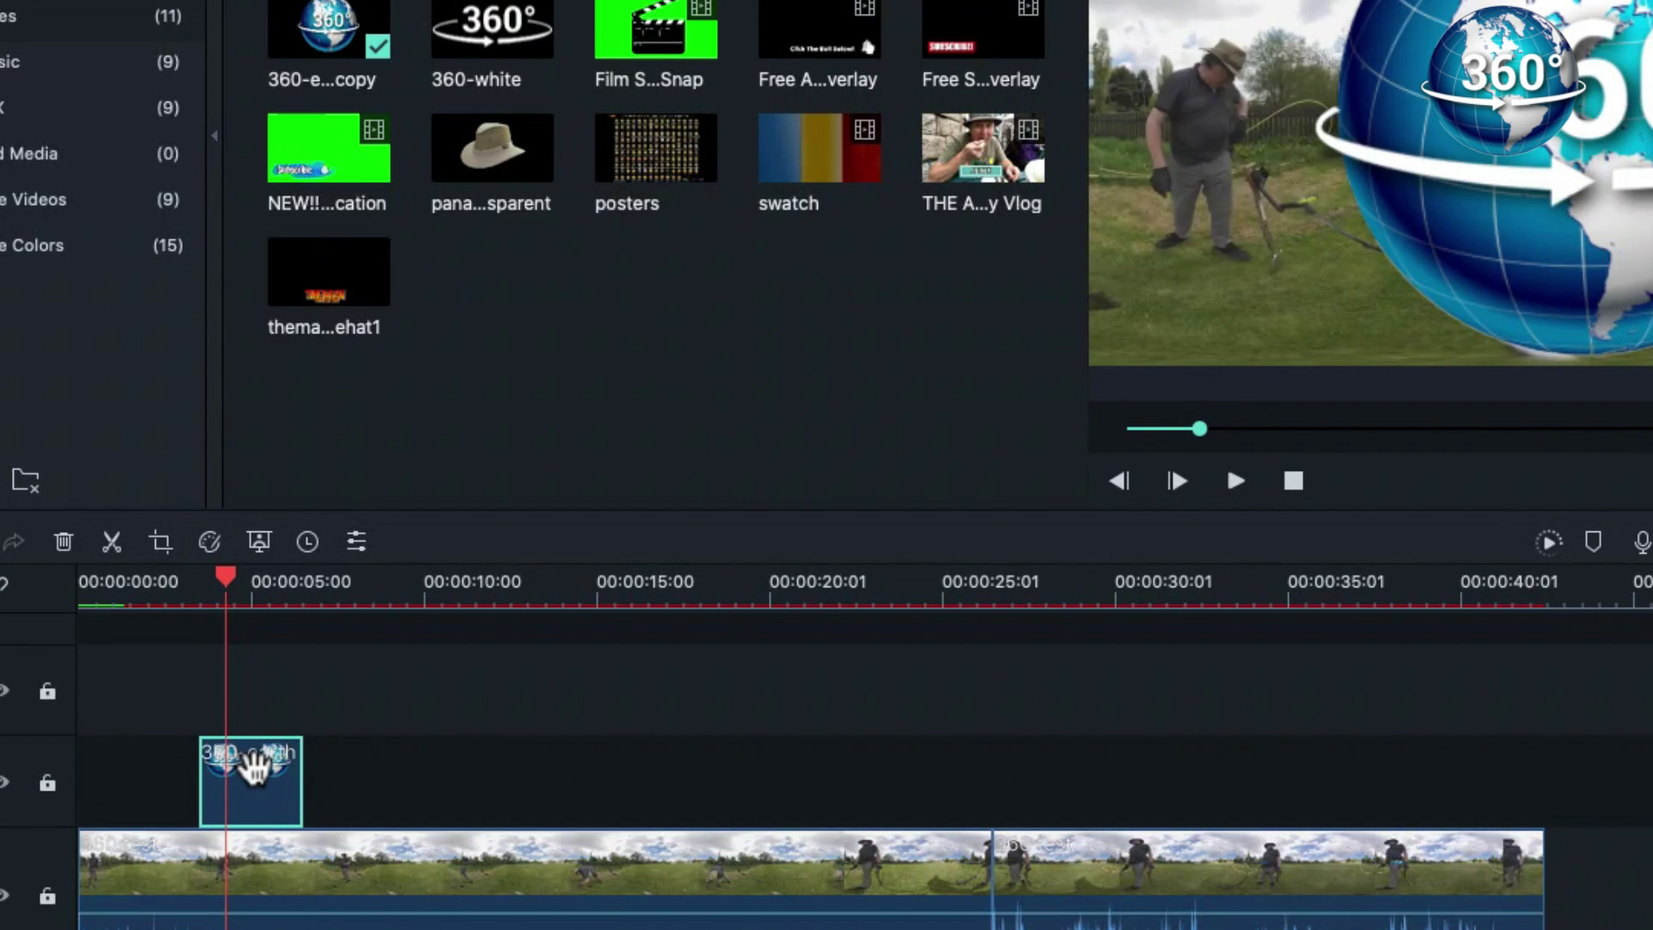
pyautogui.doubleClick(254, 766)
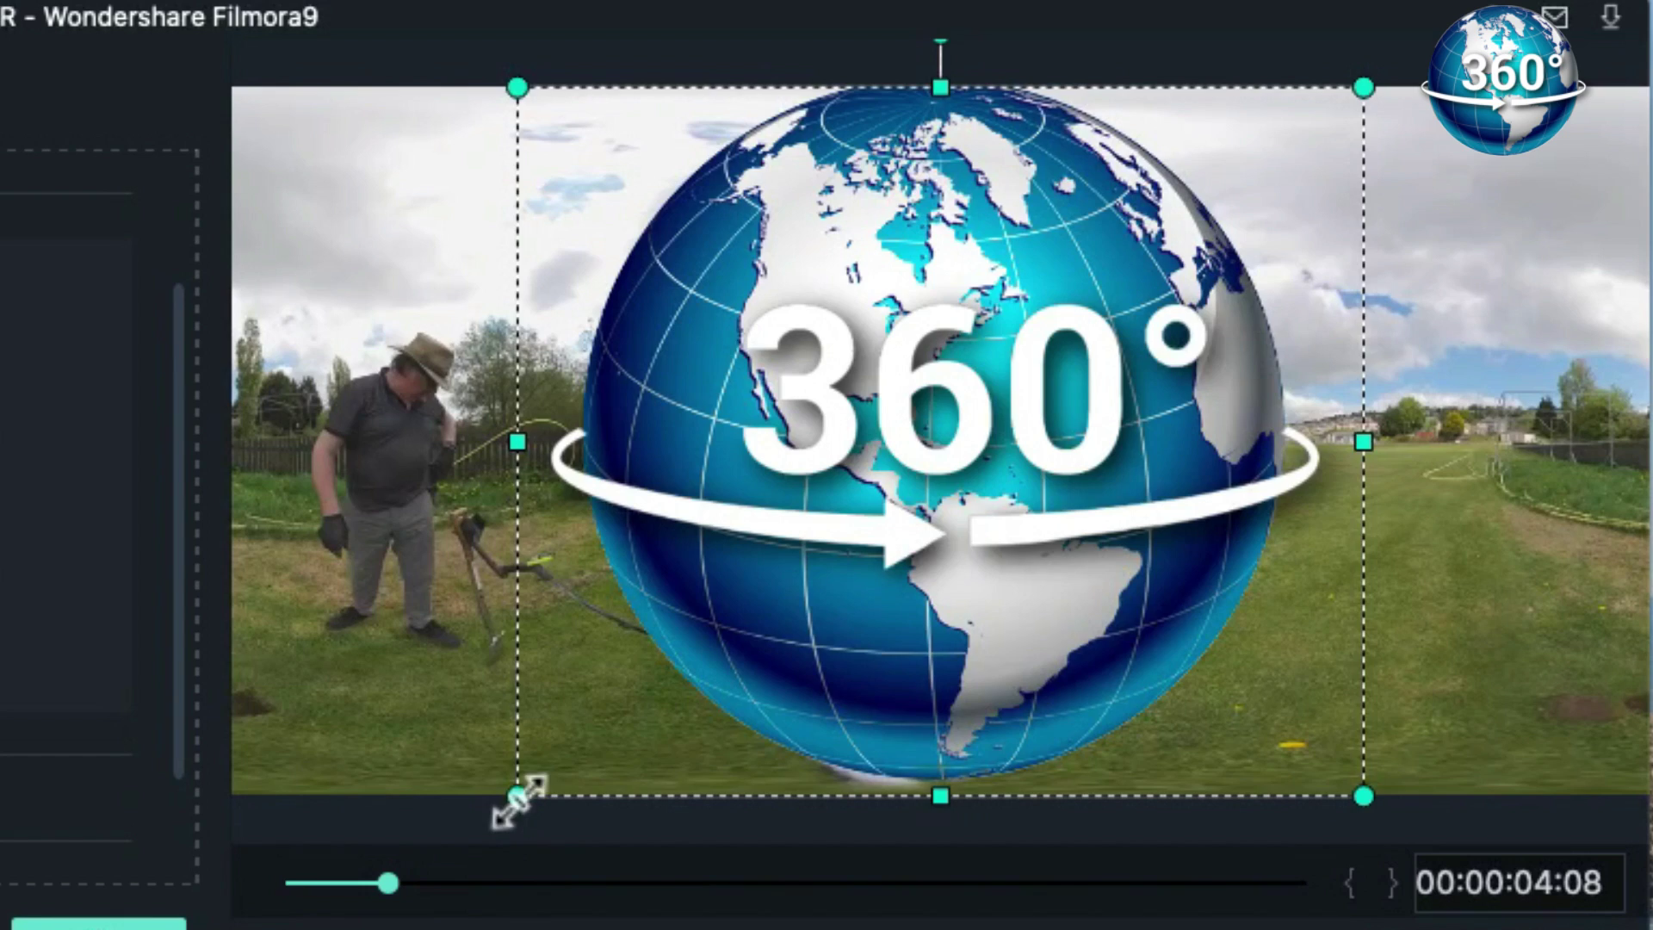
pyautogui.moveTo(1291, 366); pyautogui.dragTo(1652, 0)
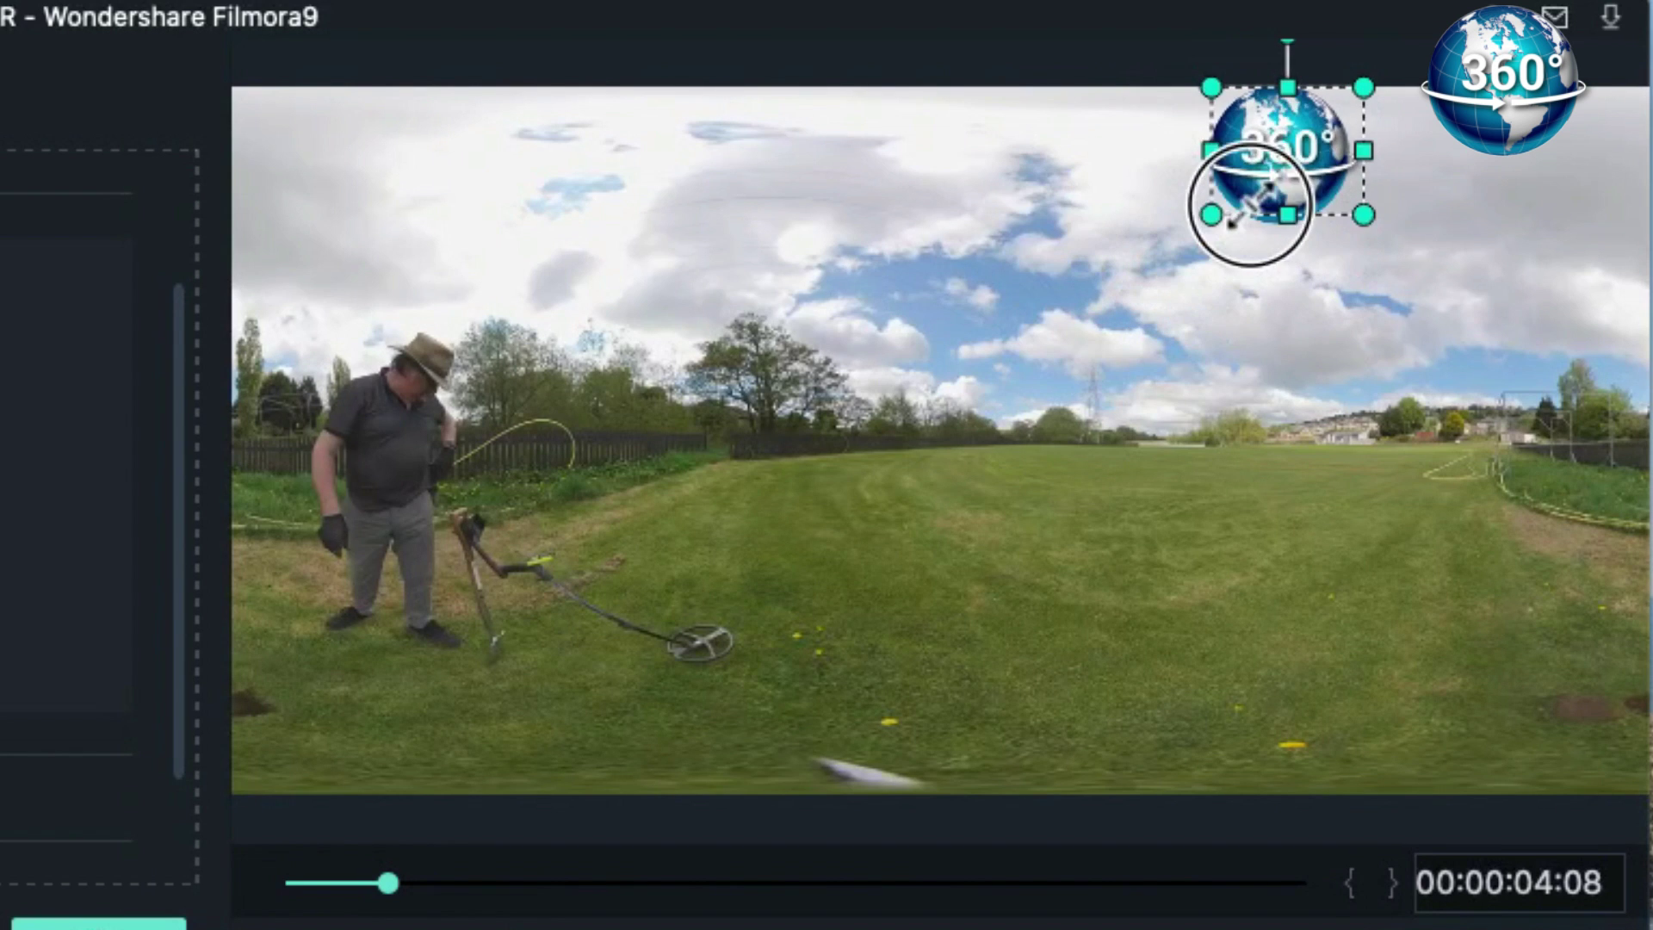
pyautogui.moveTo(1250, 205); pyautogui.dragTo(1265, 186)
pyautogui.moveTo(1295, 122); pyautogui.dragTo(354, 450)
pyautogui.moveTo(1156, 123); pyautogui.dragTo(1209, 112)
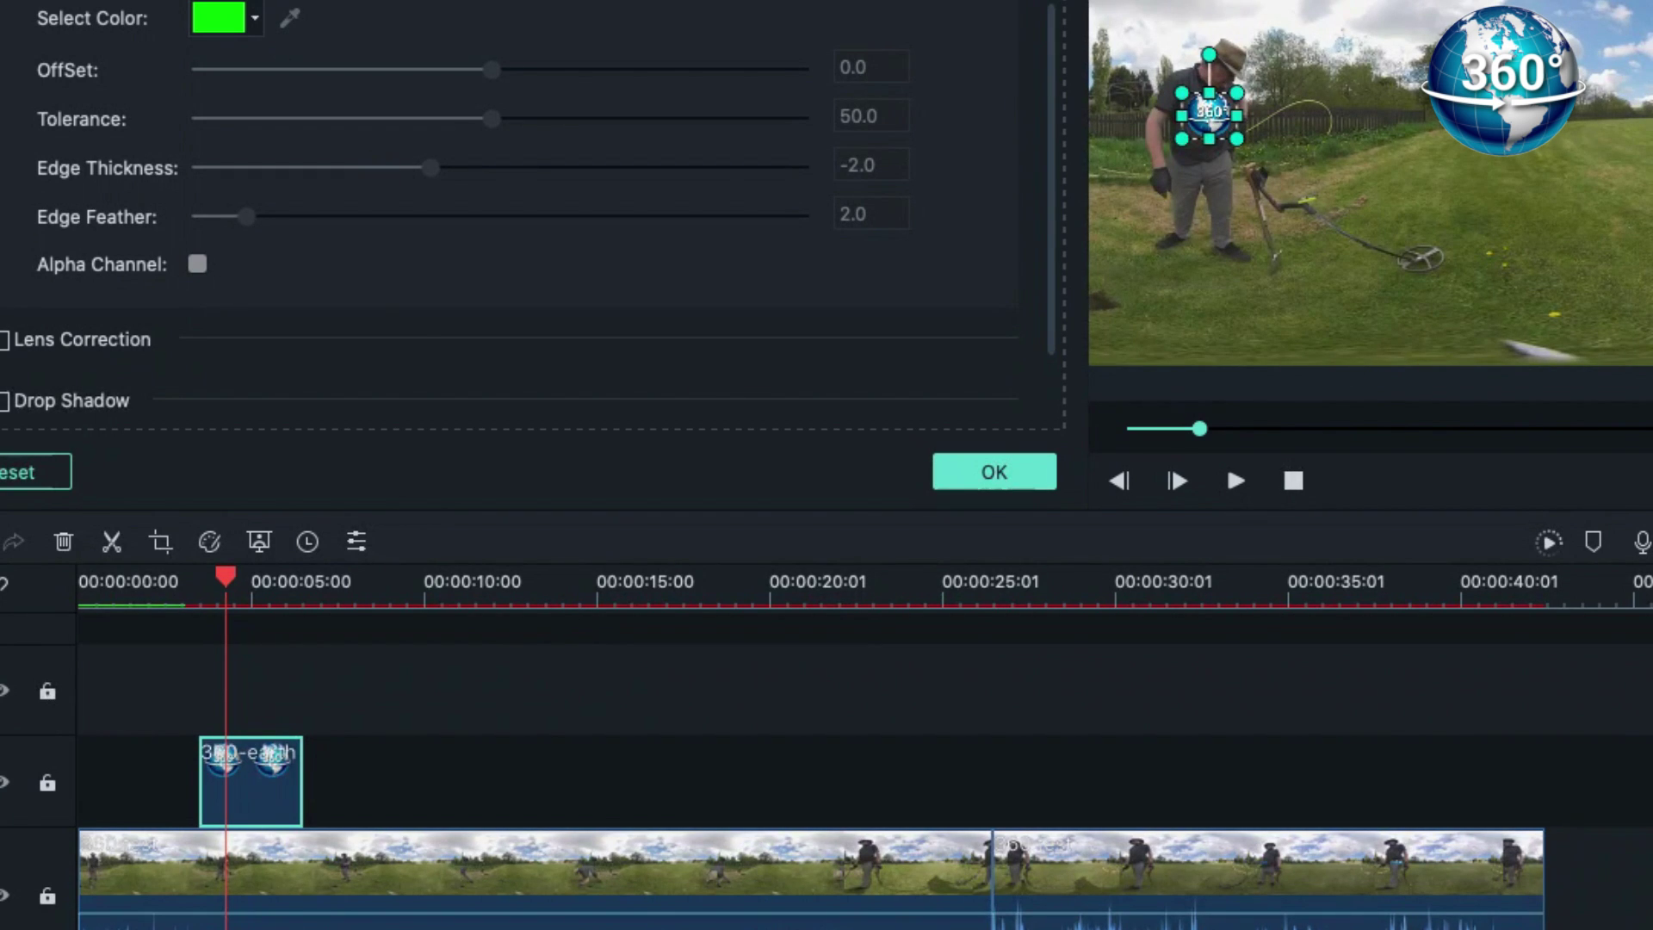
pyautogui.moveTo(228, 585); pyautogui.dragTo(572, 628)
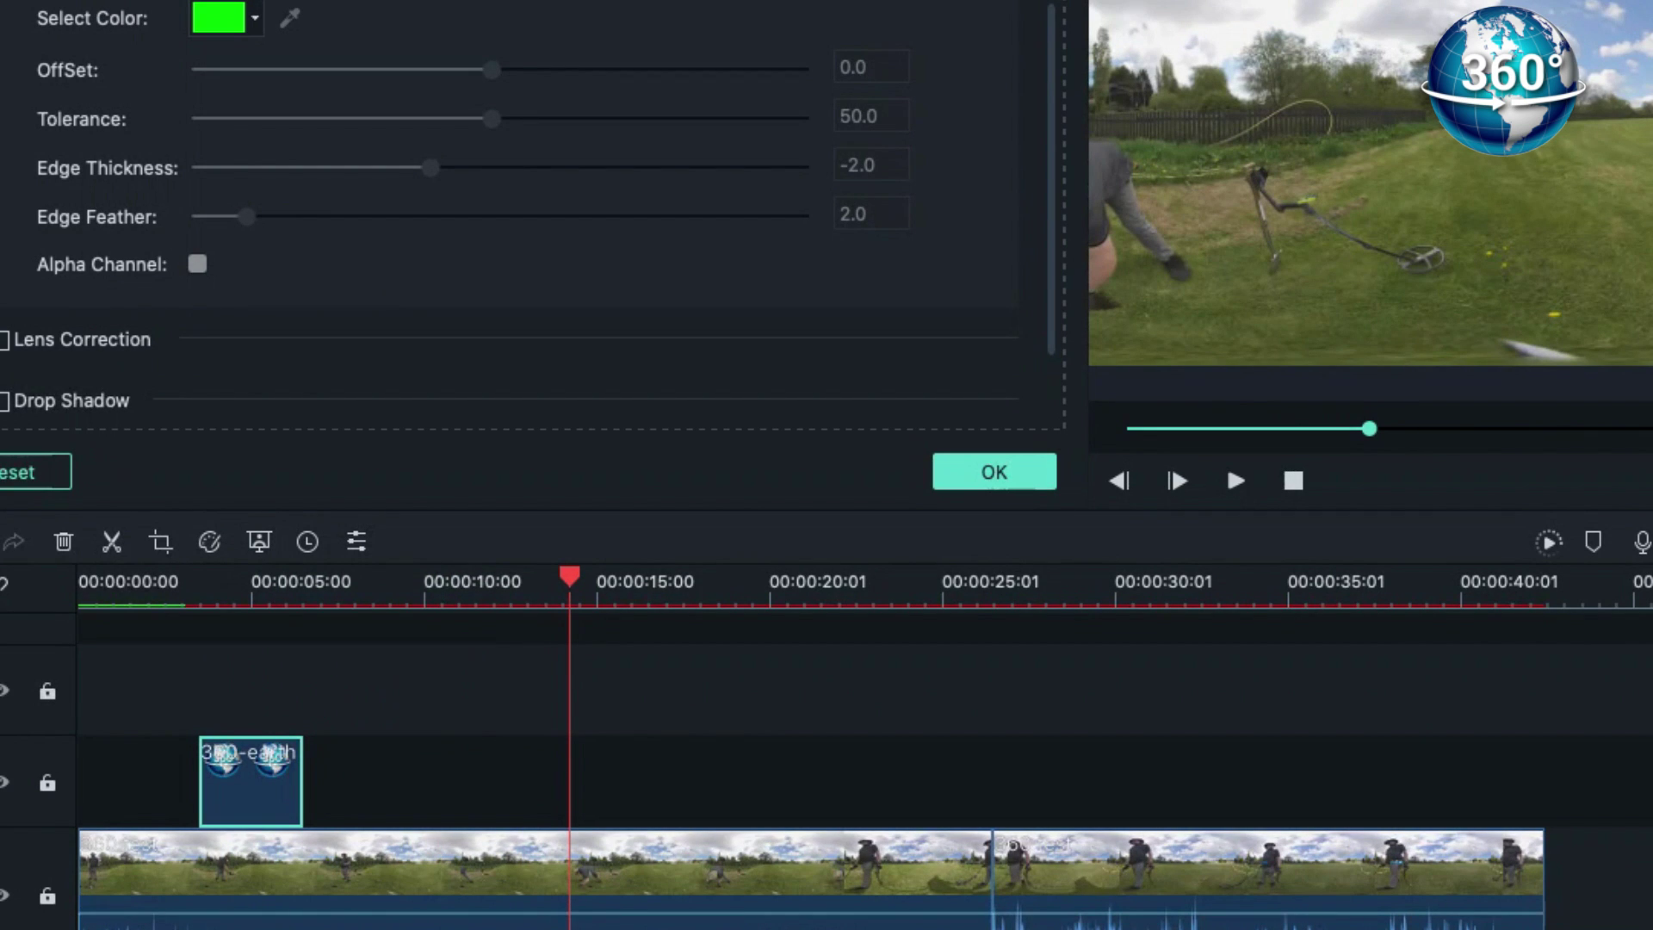
pyautogui.click(952, 468)
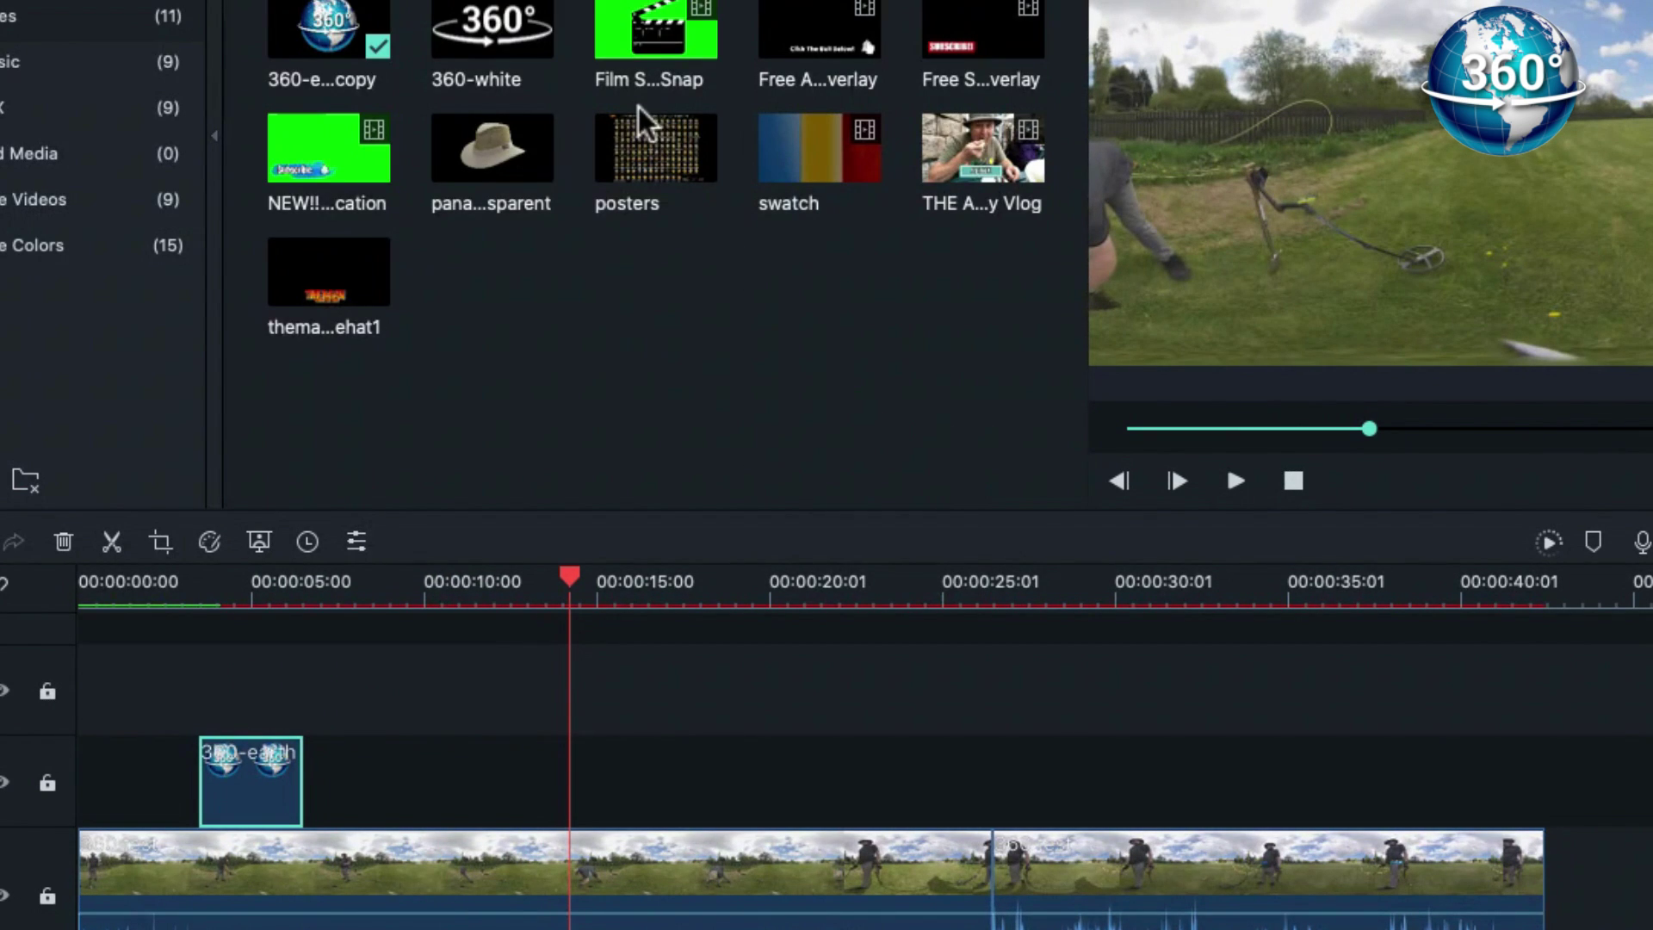
# - Place the NEW!! Subscribe clip on track 2 at 14 seconds and turn on Chroma Key
pyautogui.moveTo(349, 155); pyautogui.dragTo(560, 756)
pyautogui.doubleClick(632, 764)
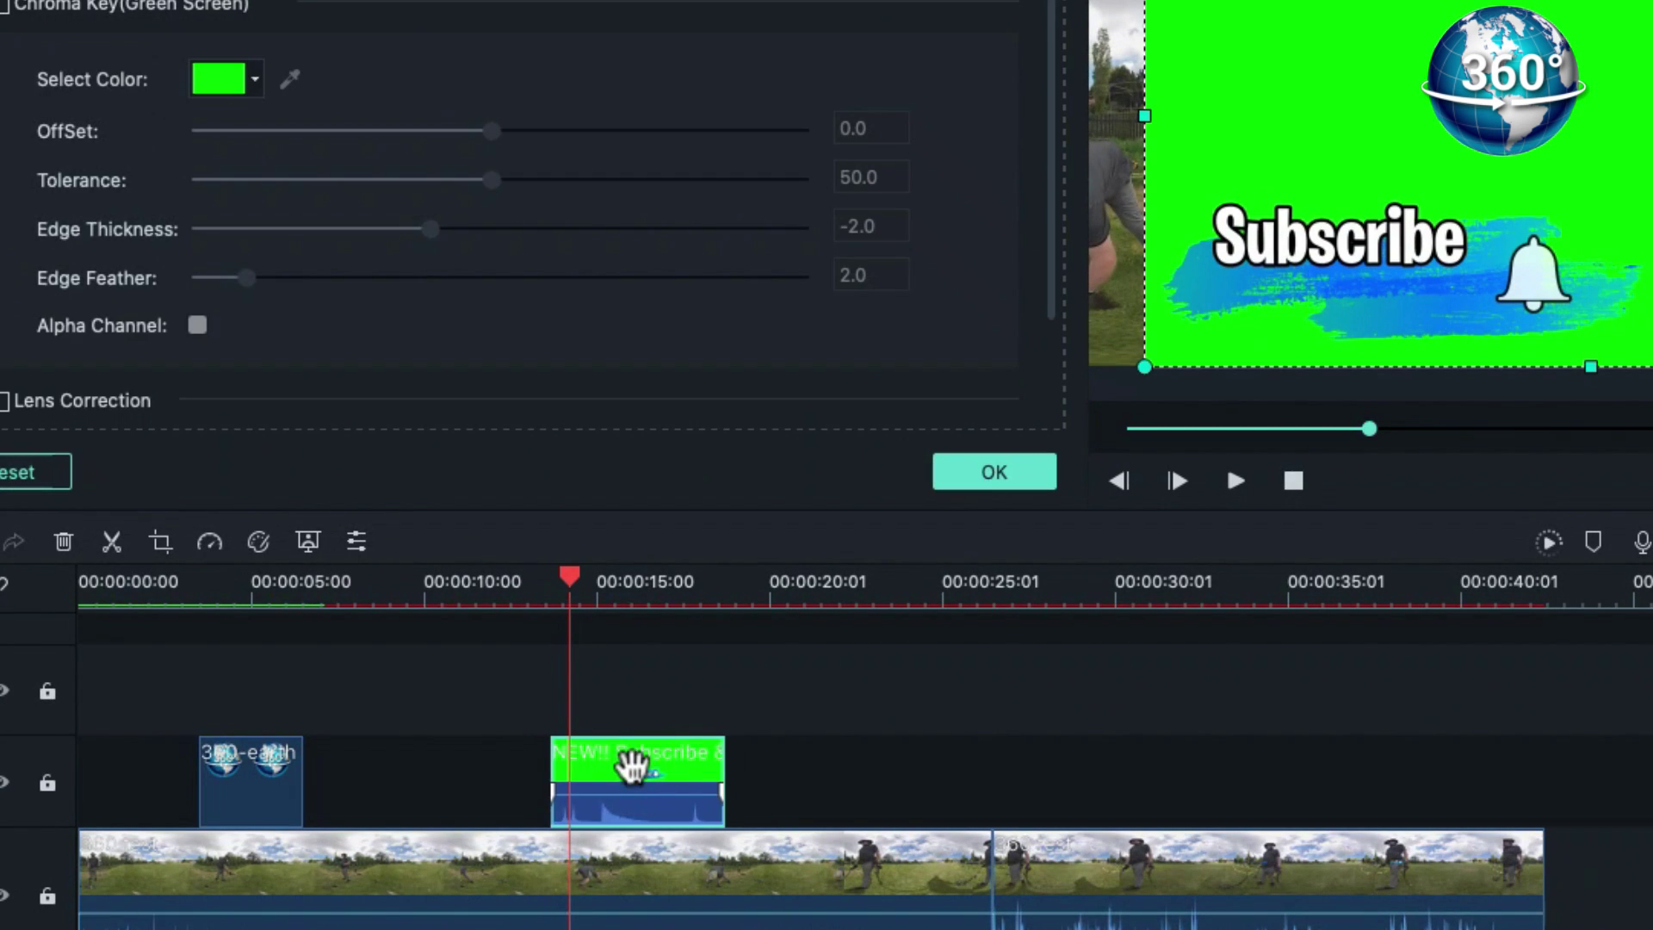
pyautogui.click(3, 7)
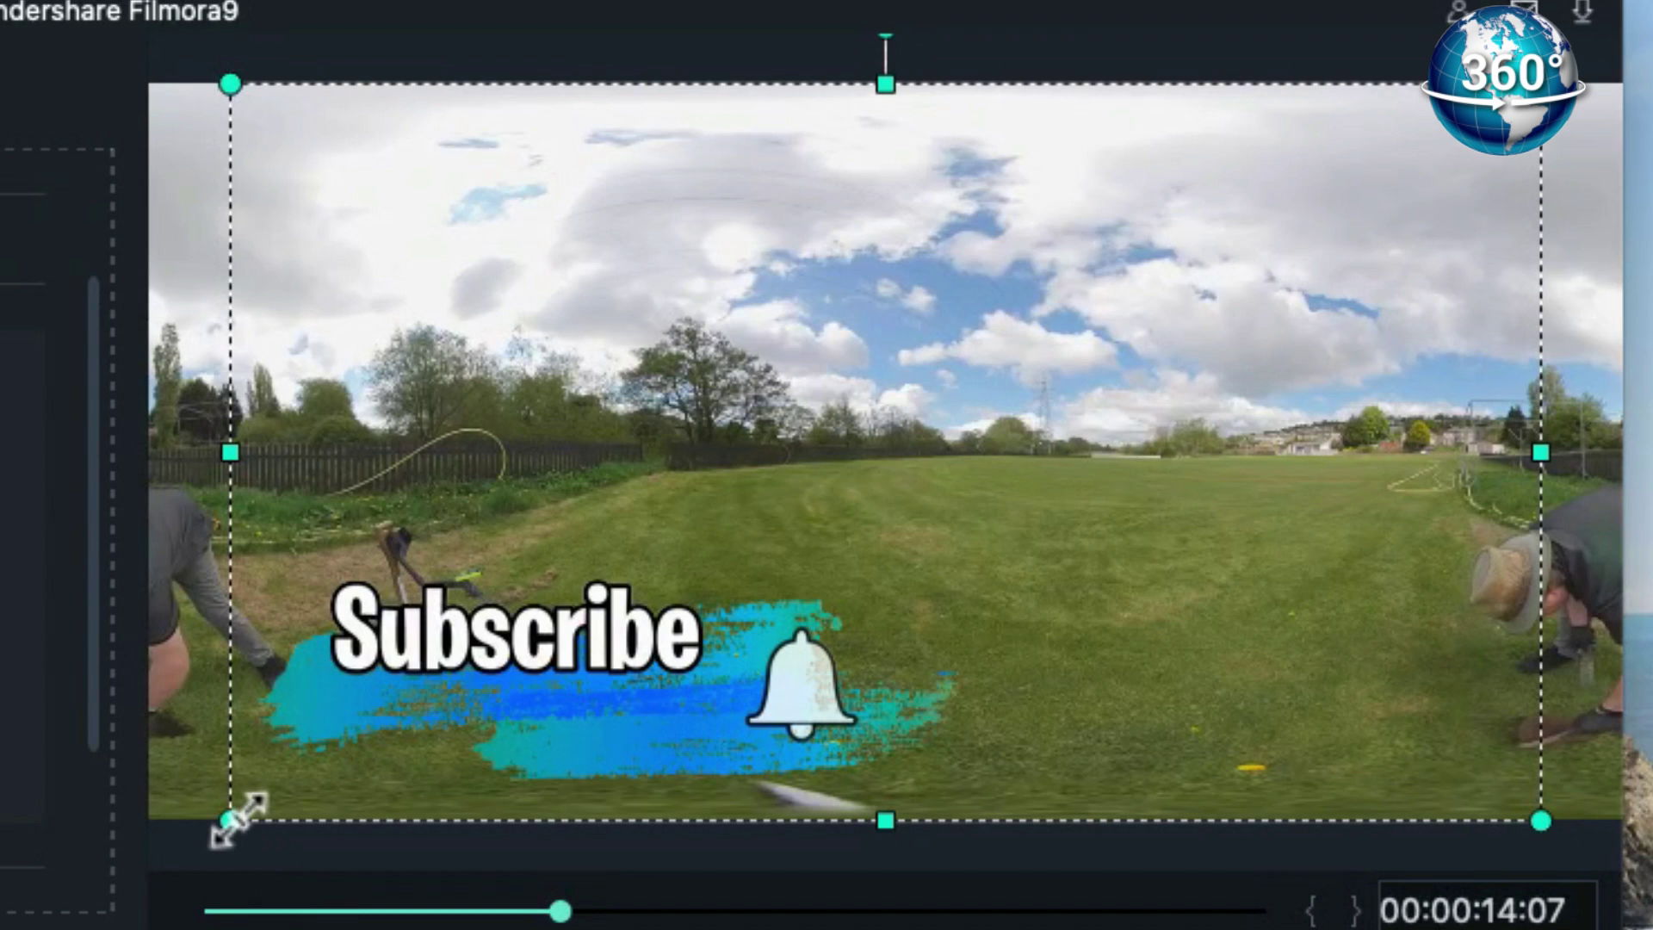
# - Shrink the Subscribe overlay and position it above the field
pyautogui.moveTo(1149, 370); pyautogui.dragTo(1241, 301)
pyautogui.moveTo(831, 490); pyautogui.dragTo(973, 406)
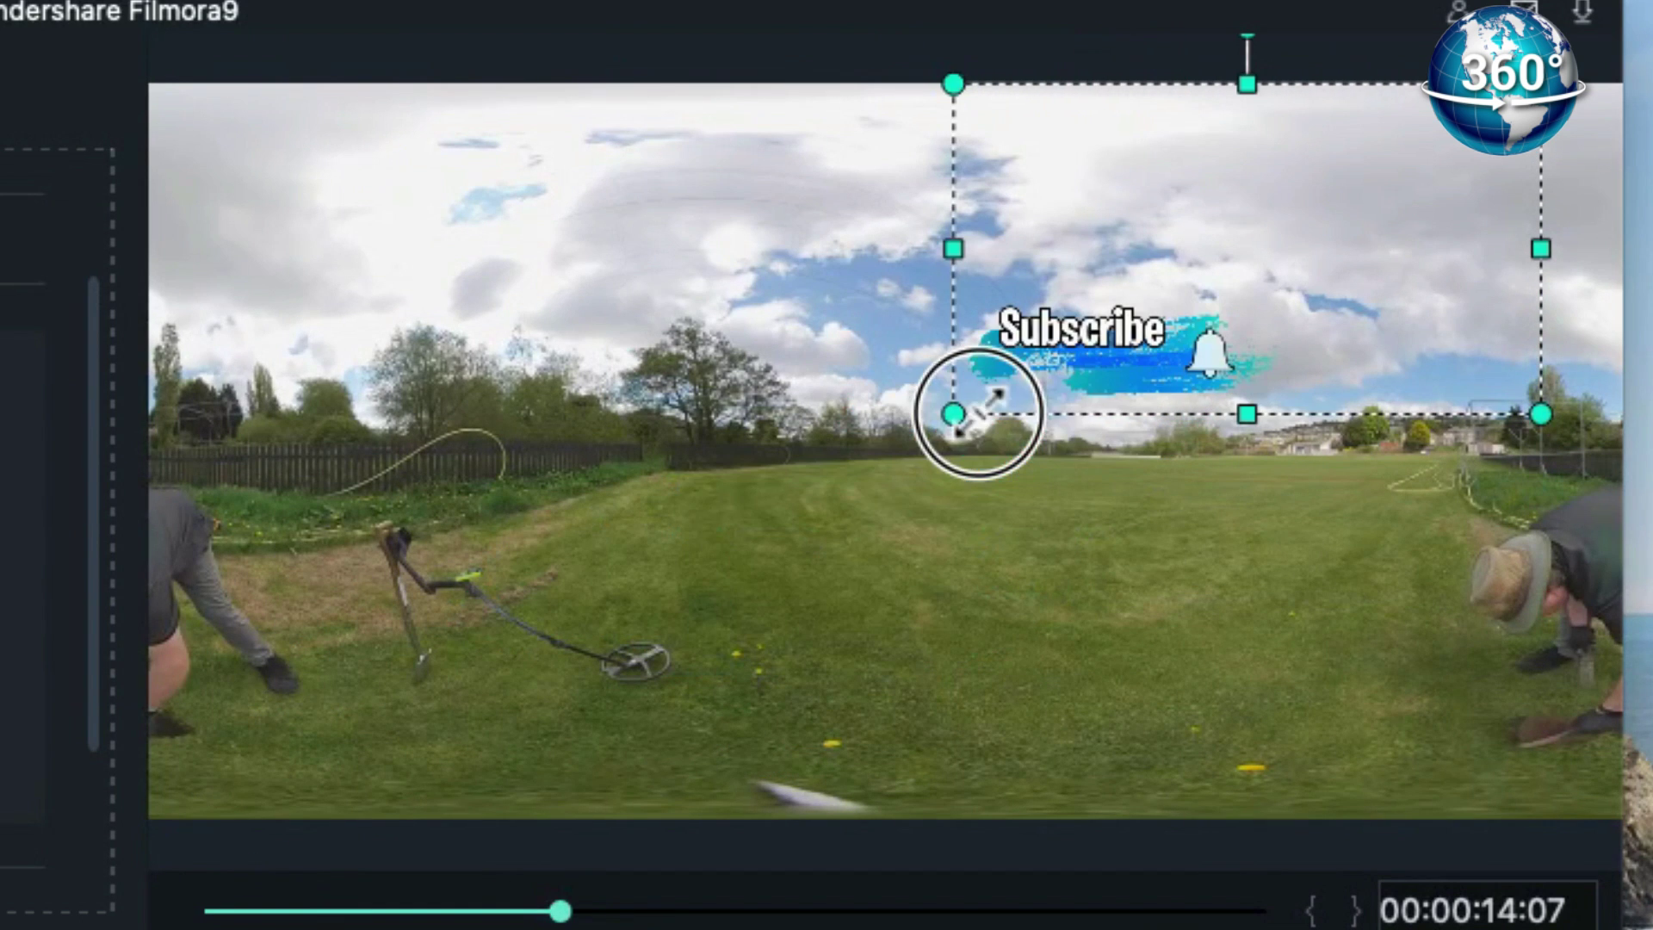
pyautogui.moveTo(1056, 348); pyautogui.dragTo(901, 476)
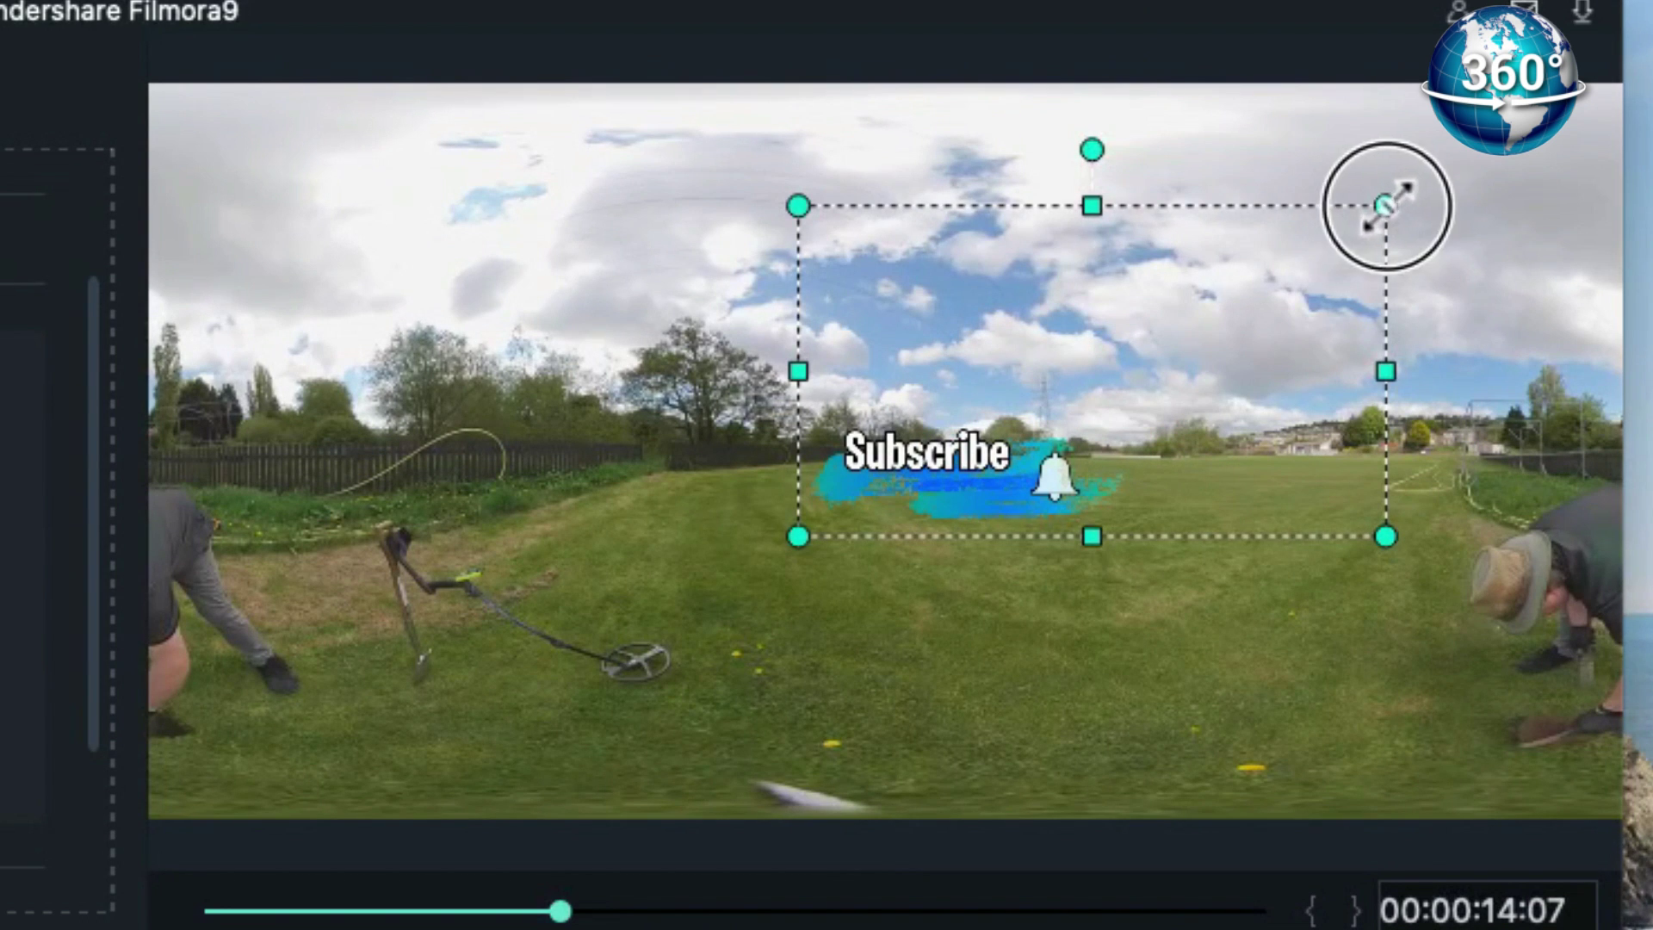
pyautogui.moveTo(1385, 205); pyautogui.dragTo(1195, 313)
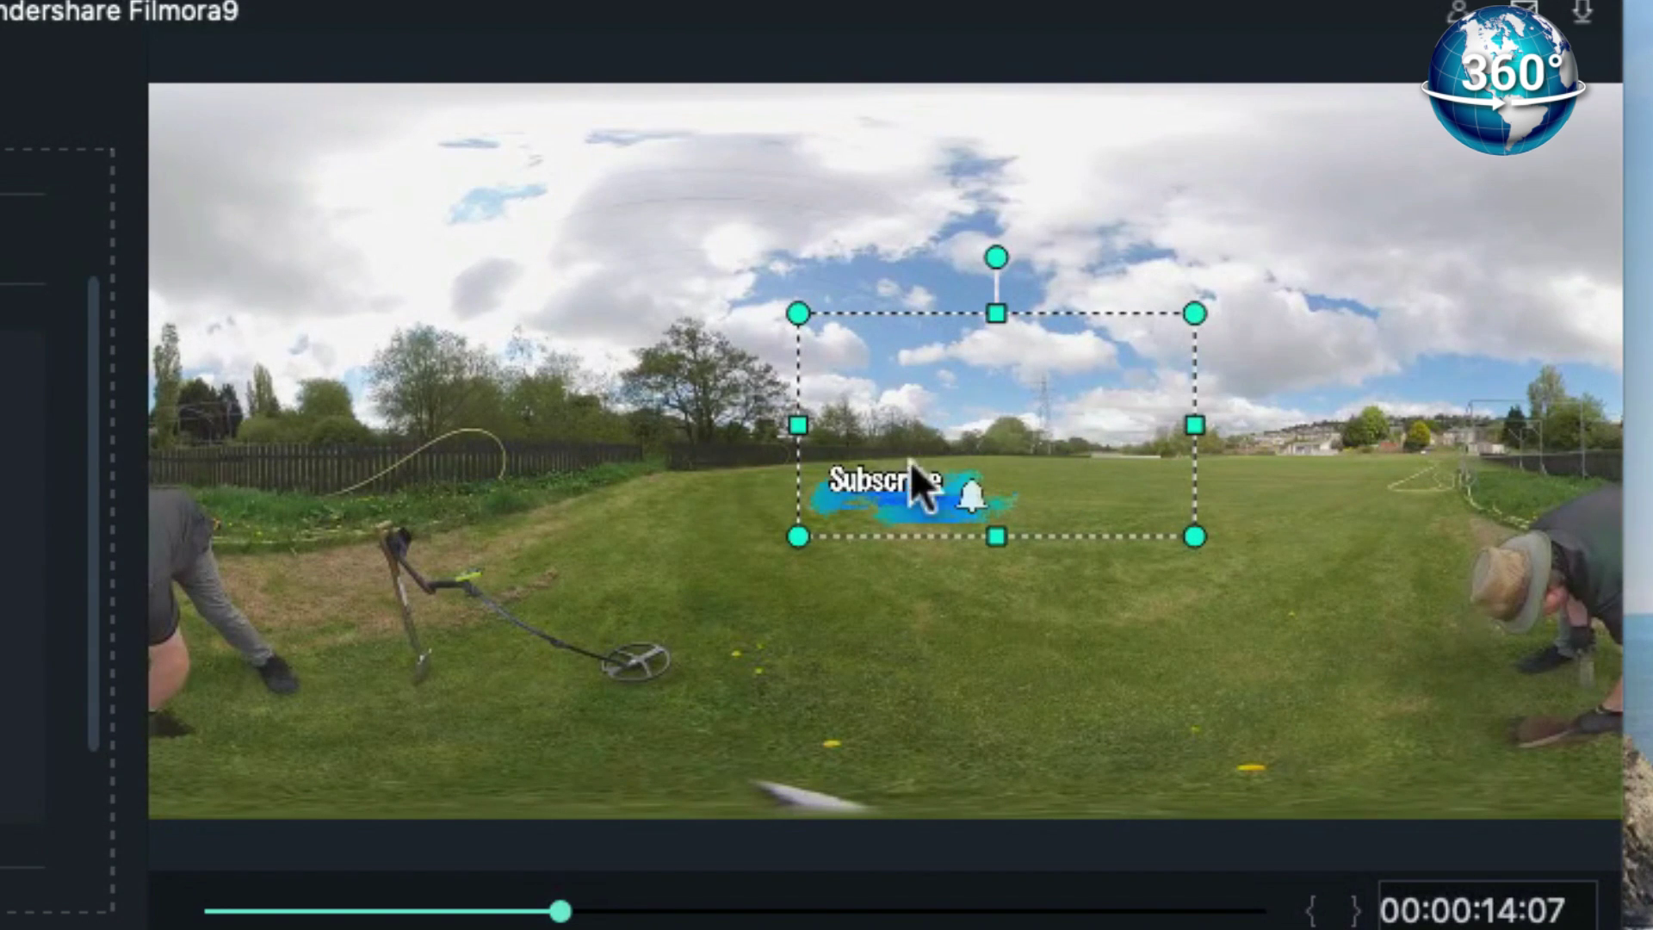
pyautogui.moveTo(901, 475); pyautogui.dragTo(695, 478)
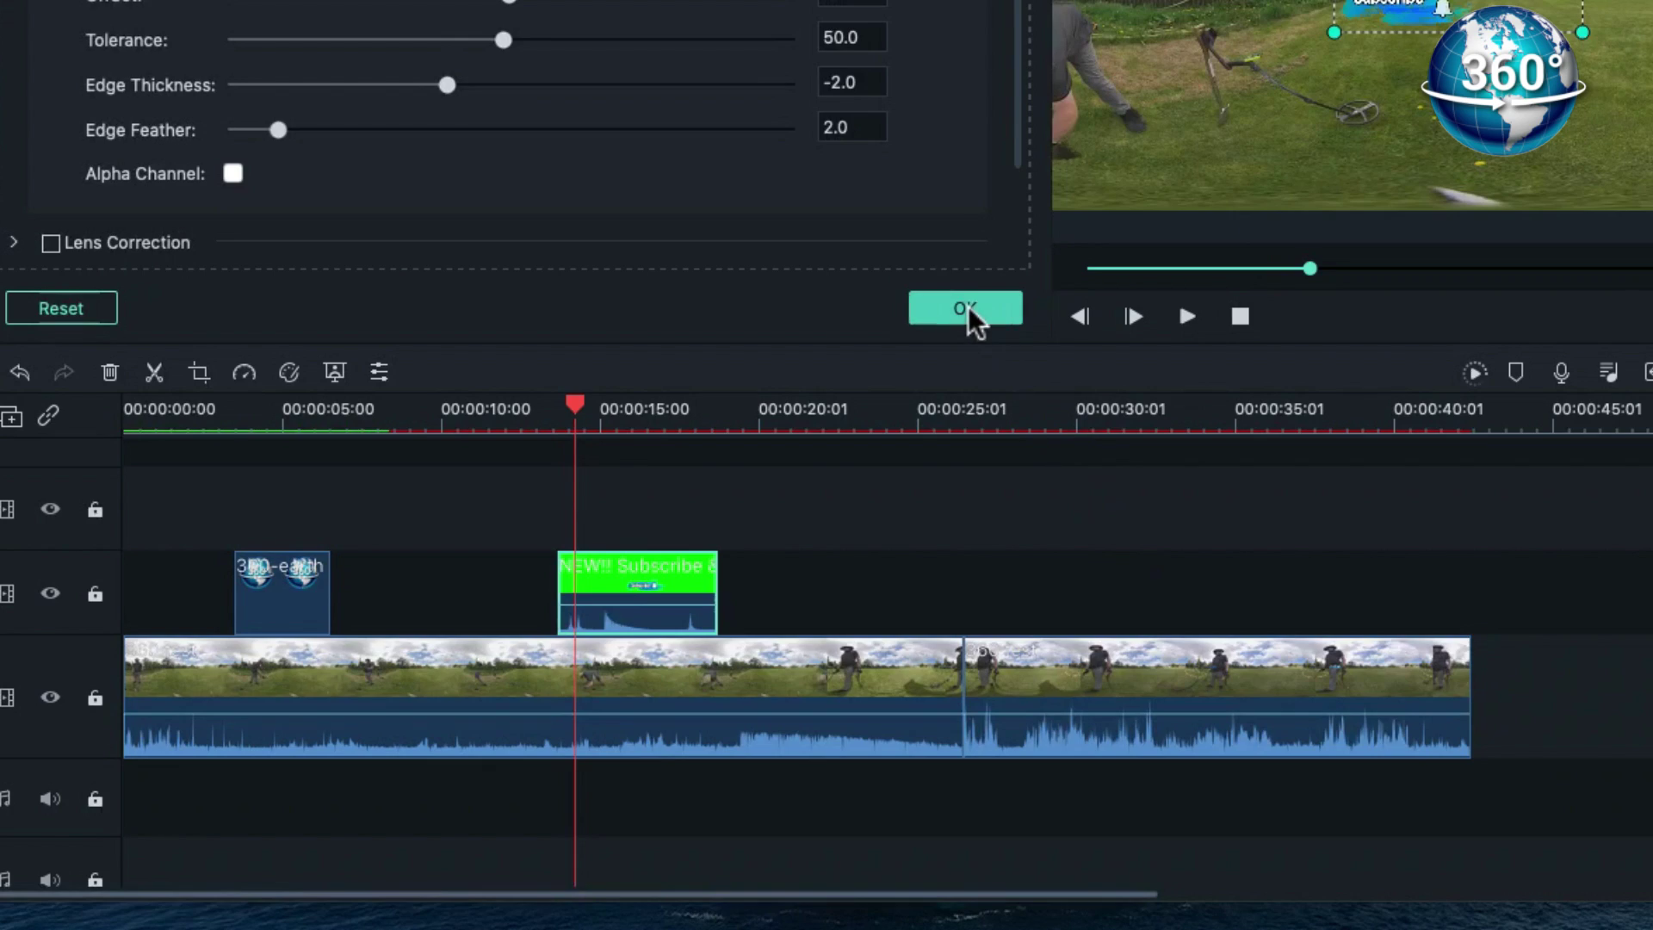
pyautogui.click(968, 307)
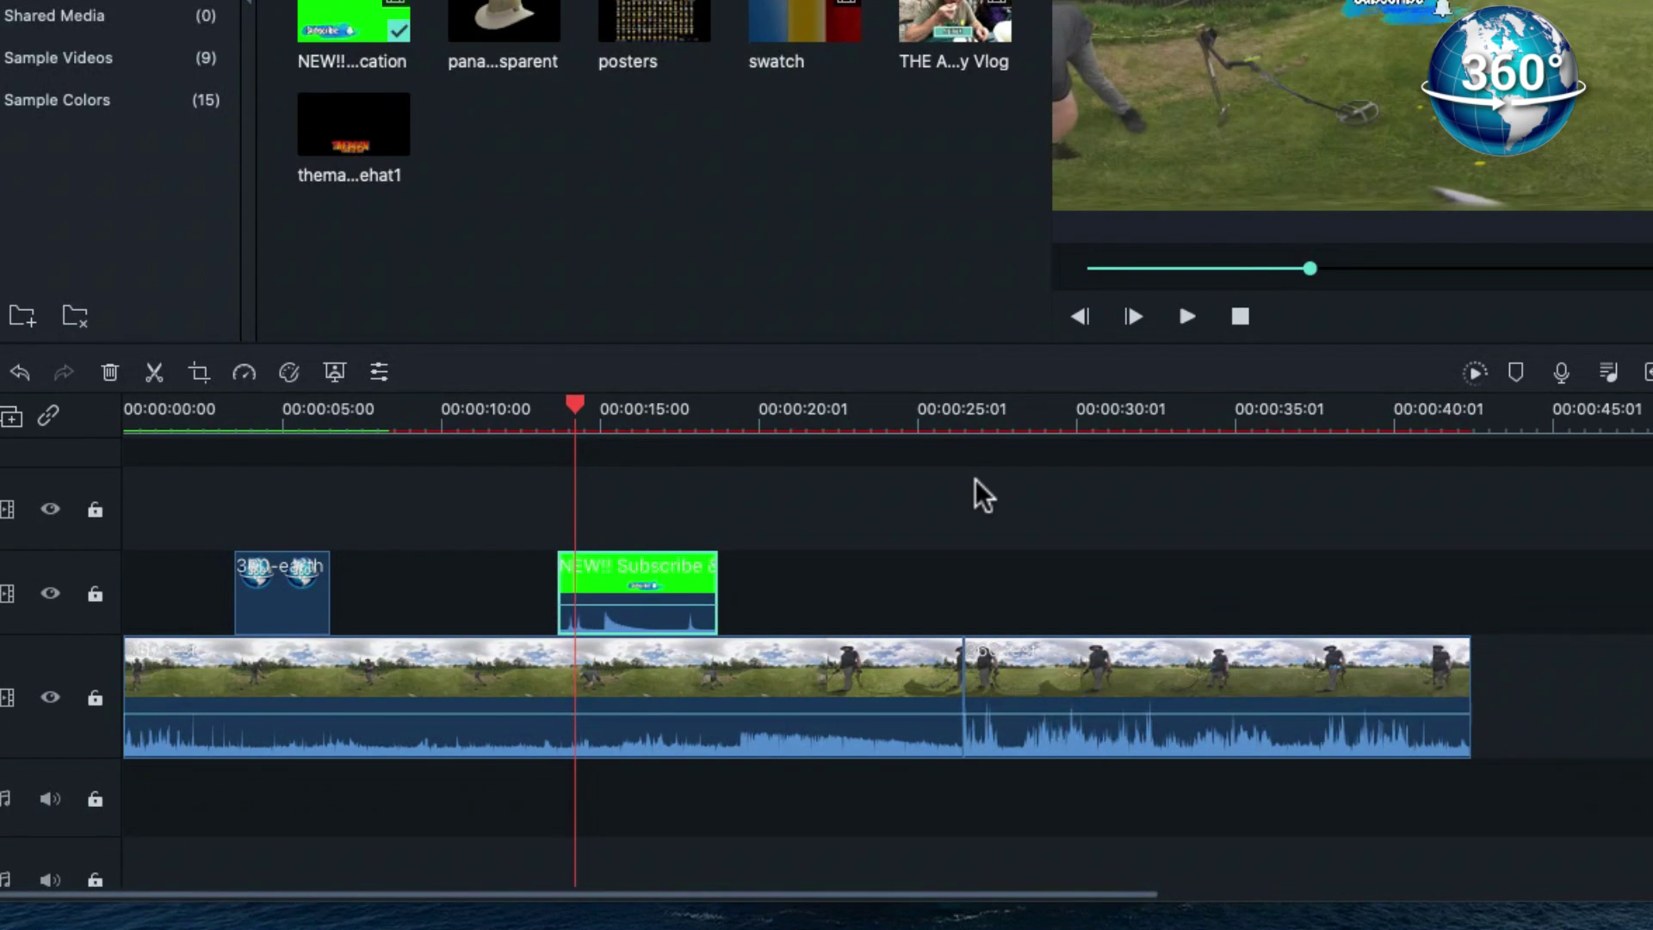
# - Place the Live_Worms music on the audio track and bring up Export for '360 test' at 3840 x 1920
pyautogui.scroll(-2, 976, 478)
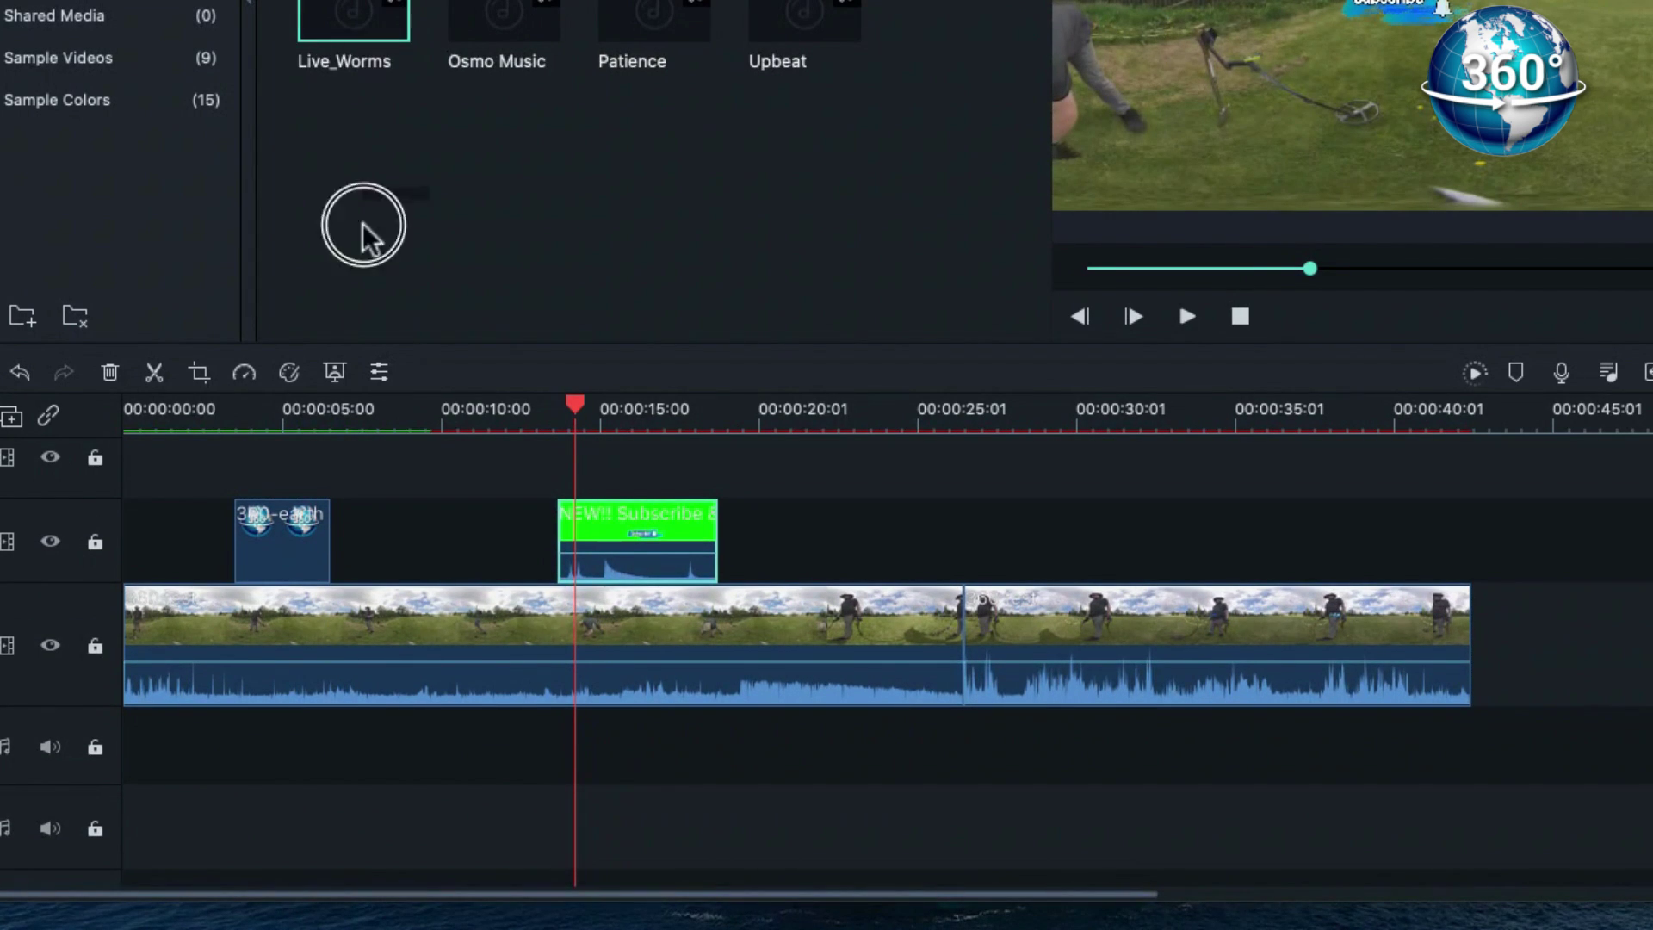
pyautogui.moveTo(364, 225); pyautogui.dragTo(775, 719)
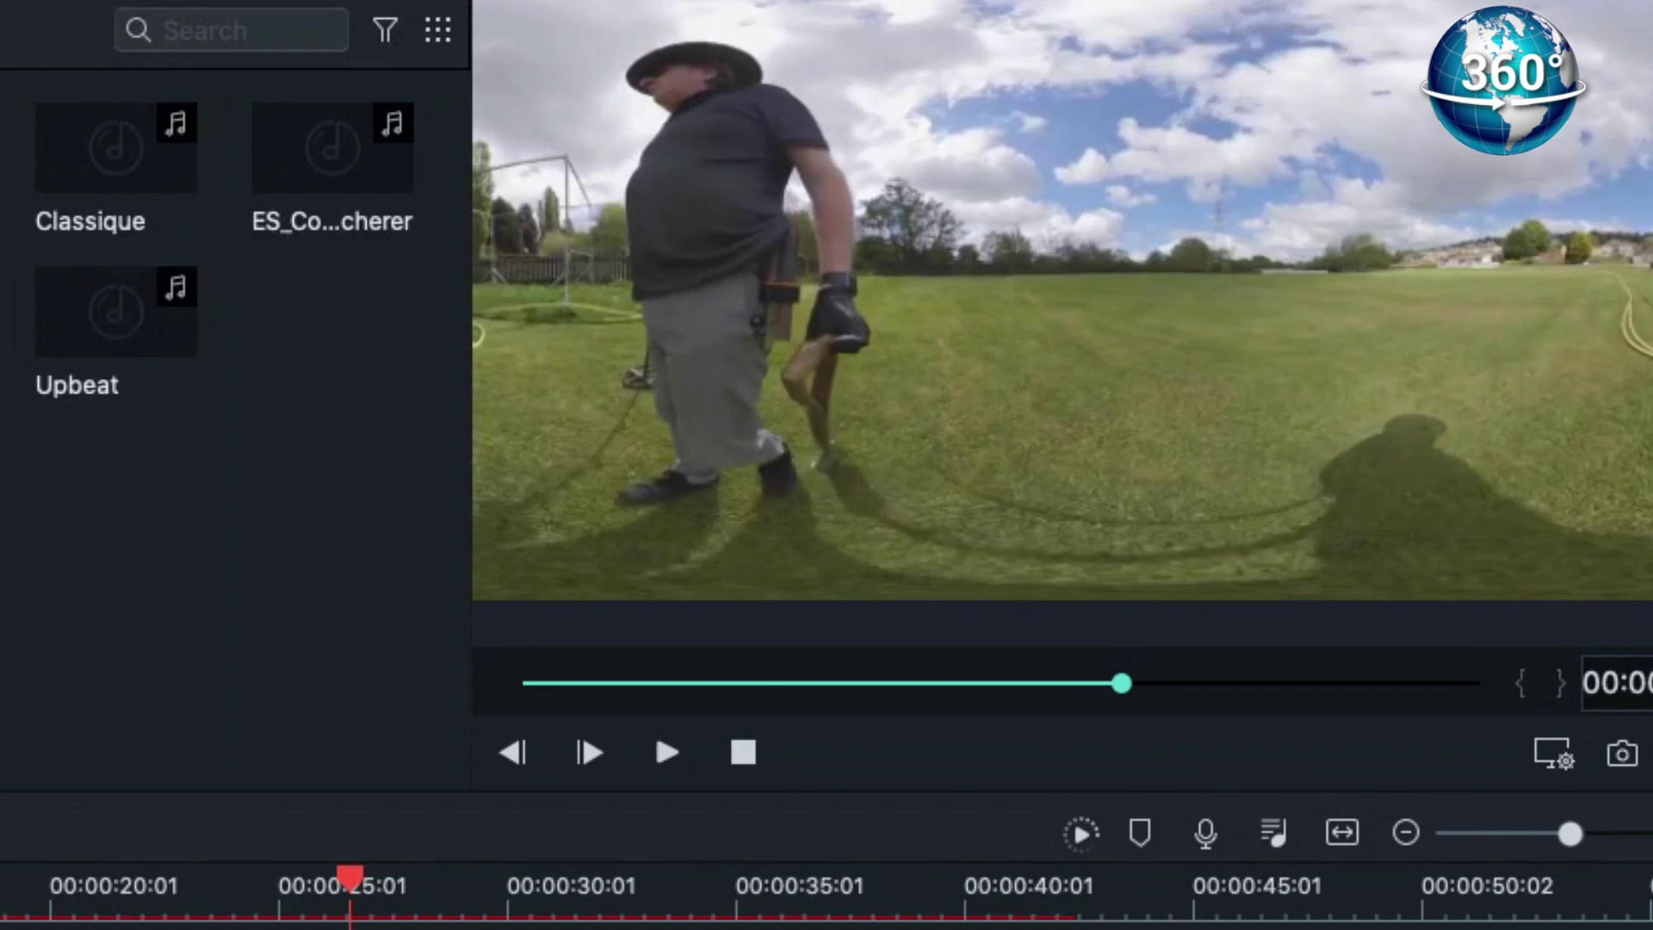
pyautogui.press('super+e')
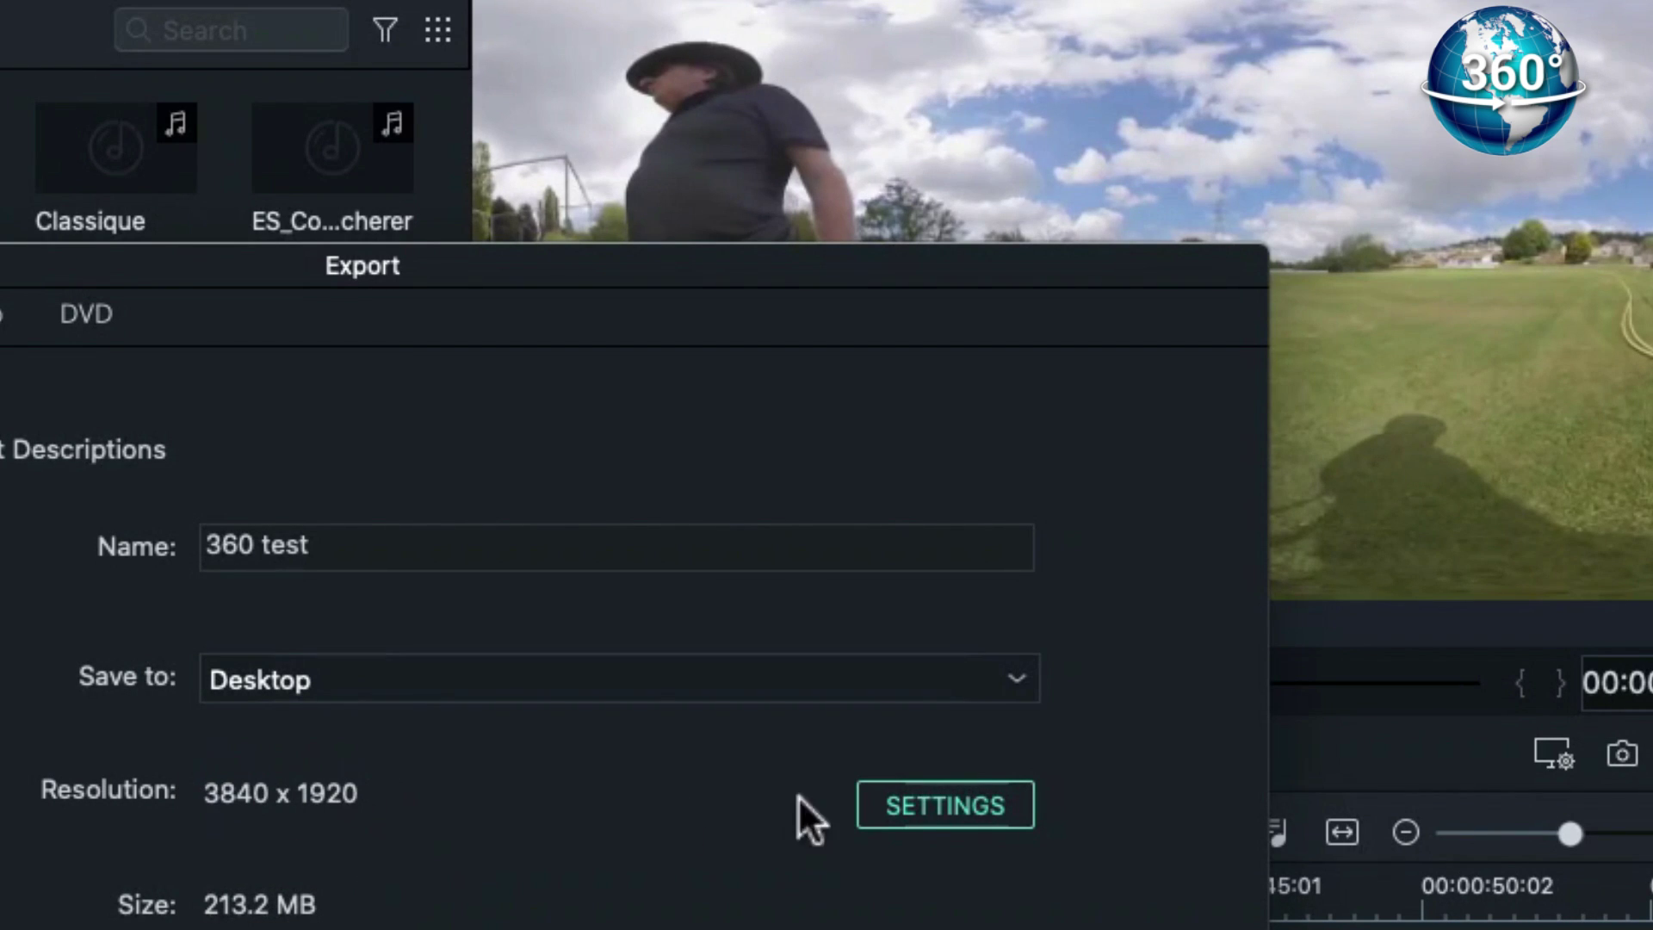
# - Keep the custom 3840 x 1920 resolution and export the project renamed '360 test2'
pyautogui.click(917, 797)
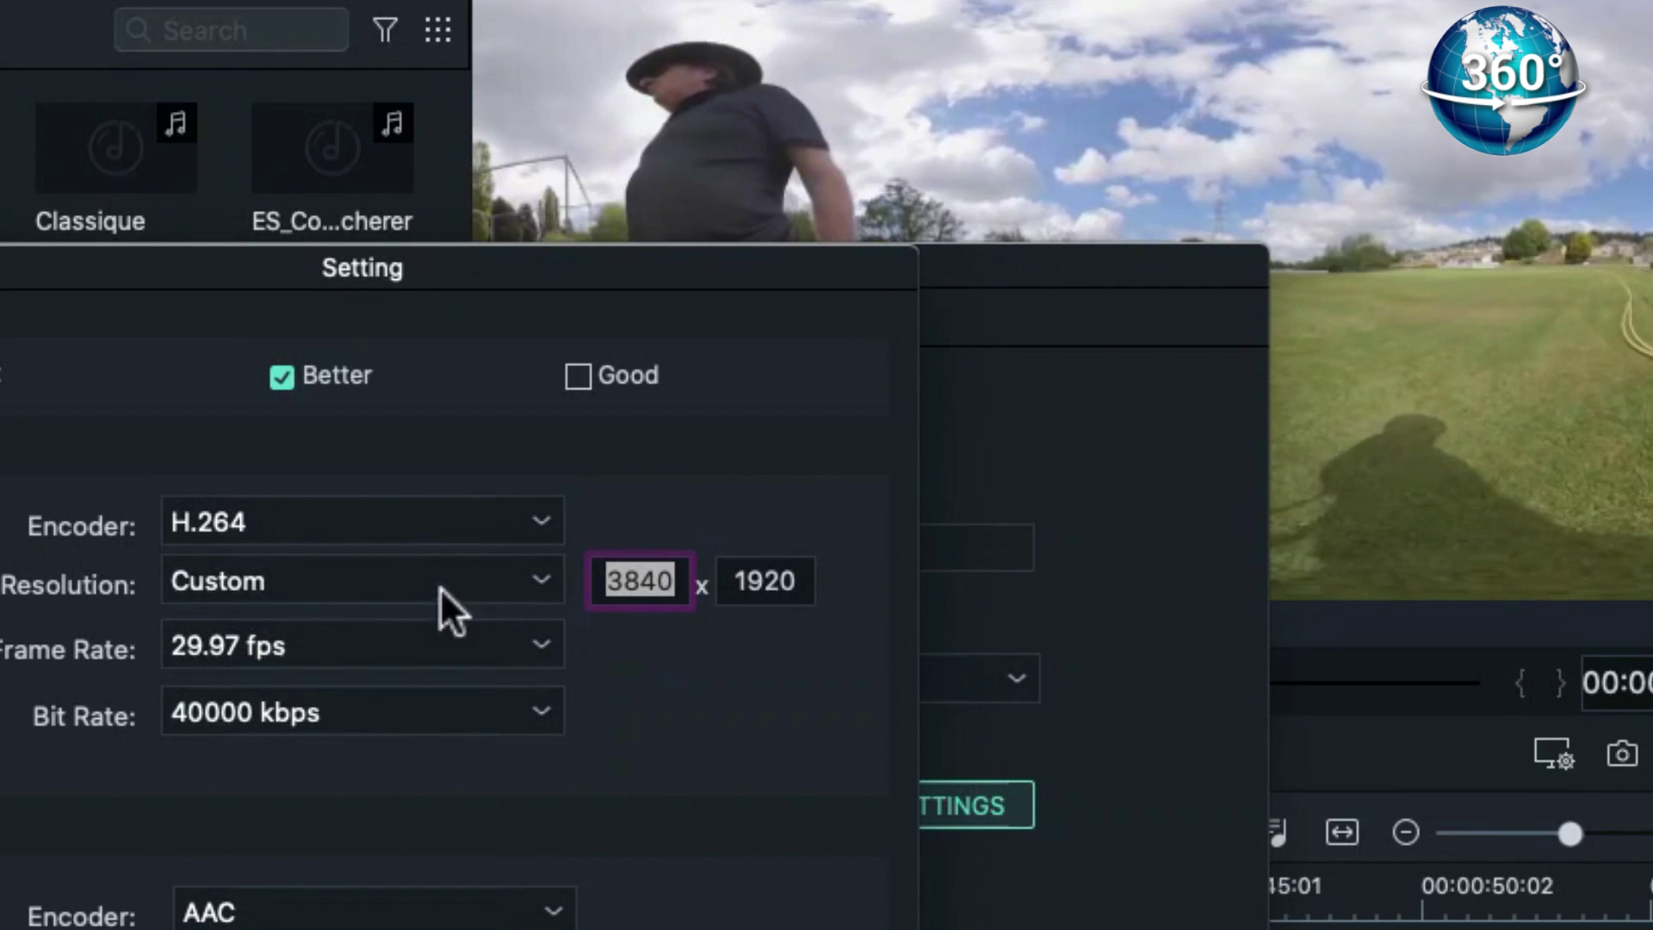
pyautogui.click(537, 585)
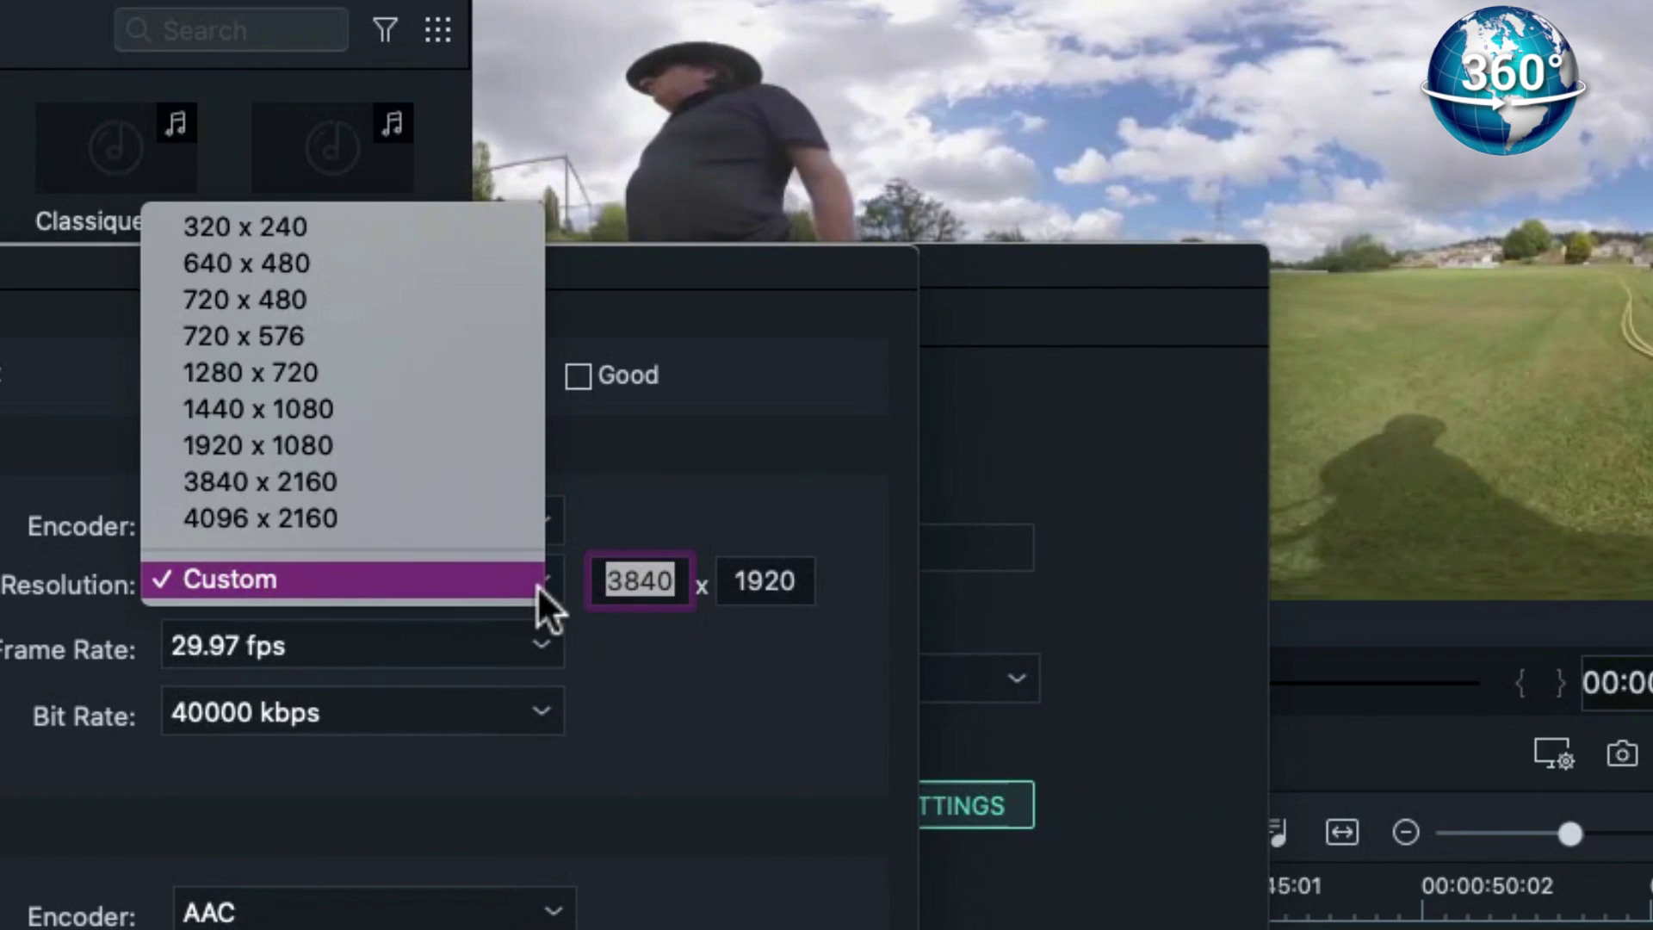
pyautogui.click(537, 586)
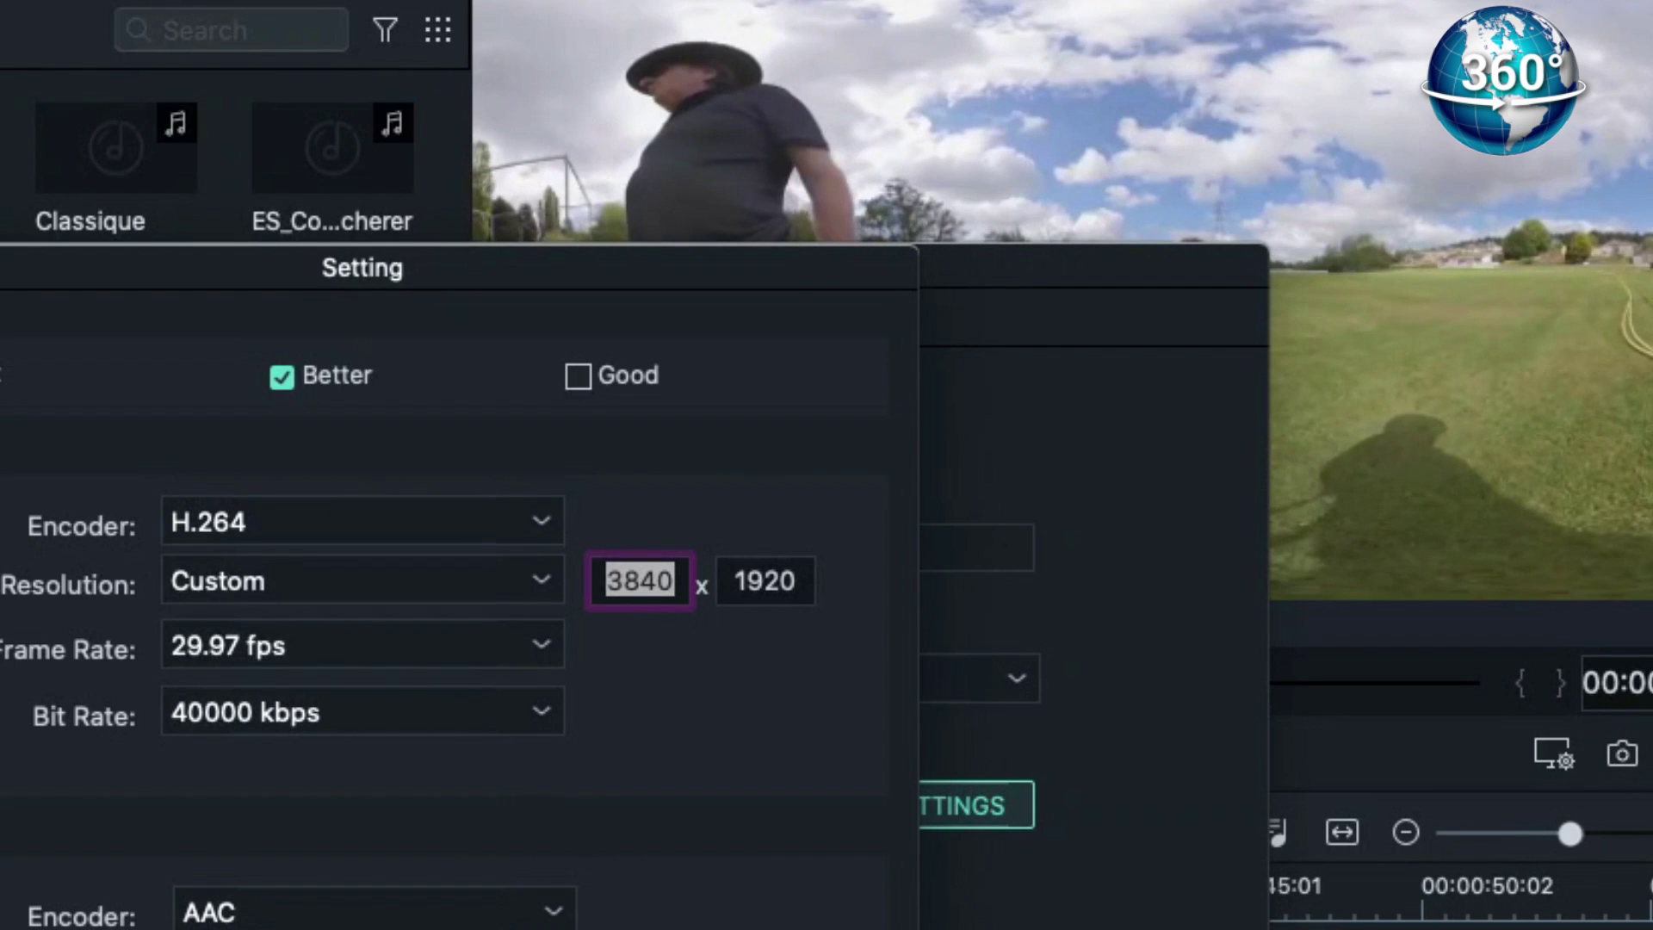
pyautogui.press('Return')
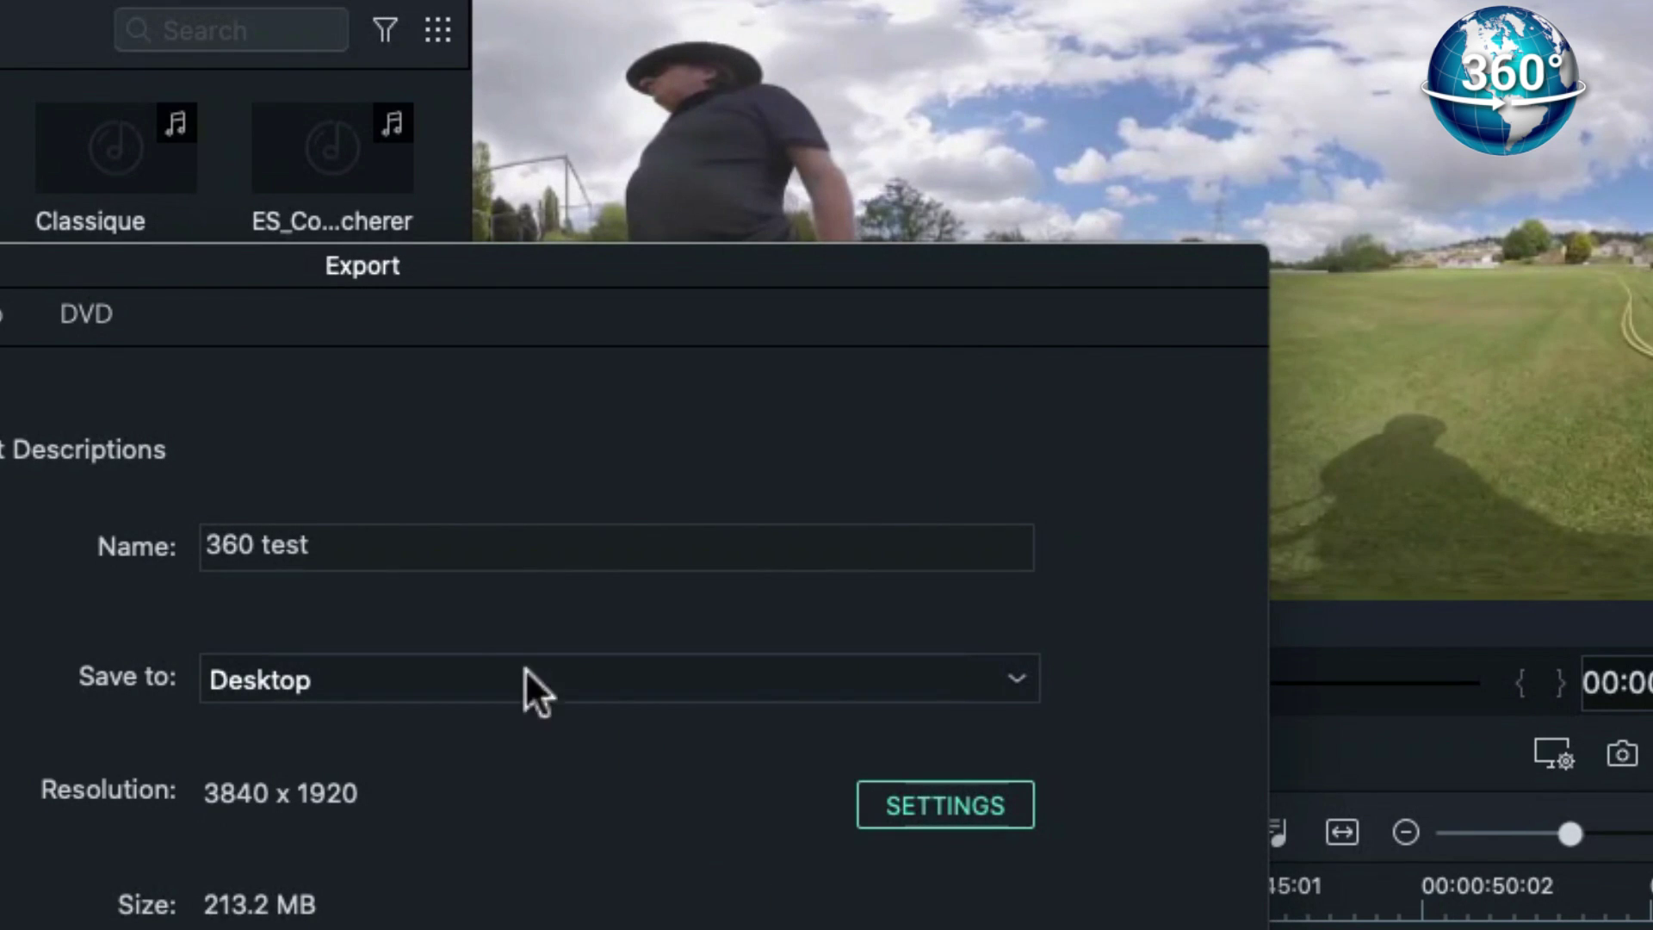
pyautogui.click(351, 542)
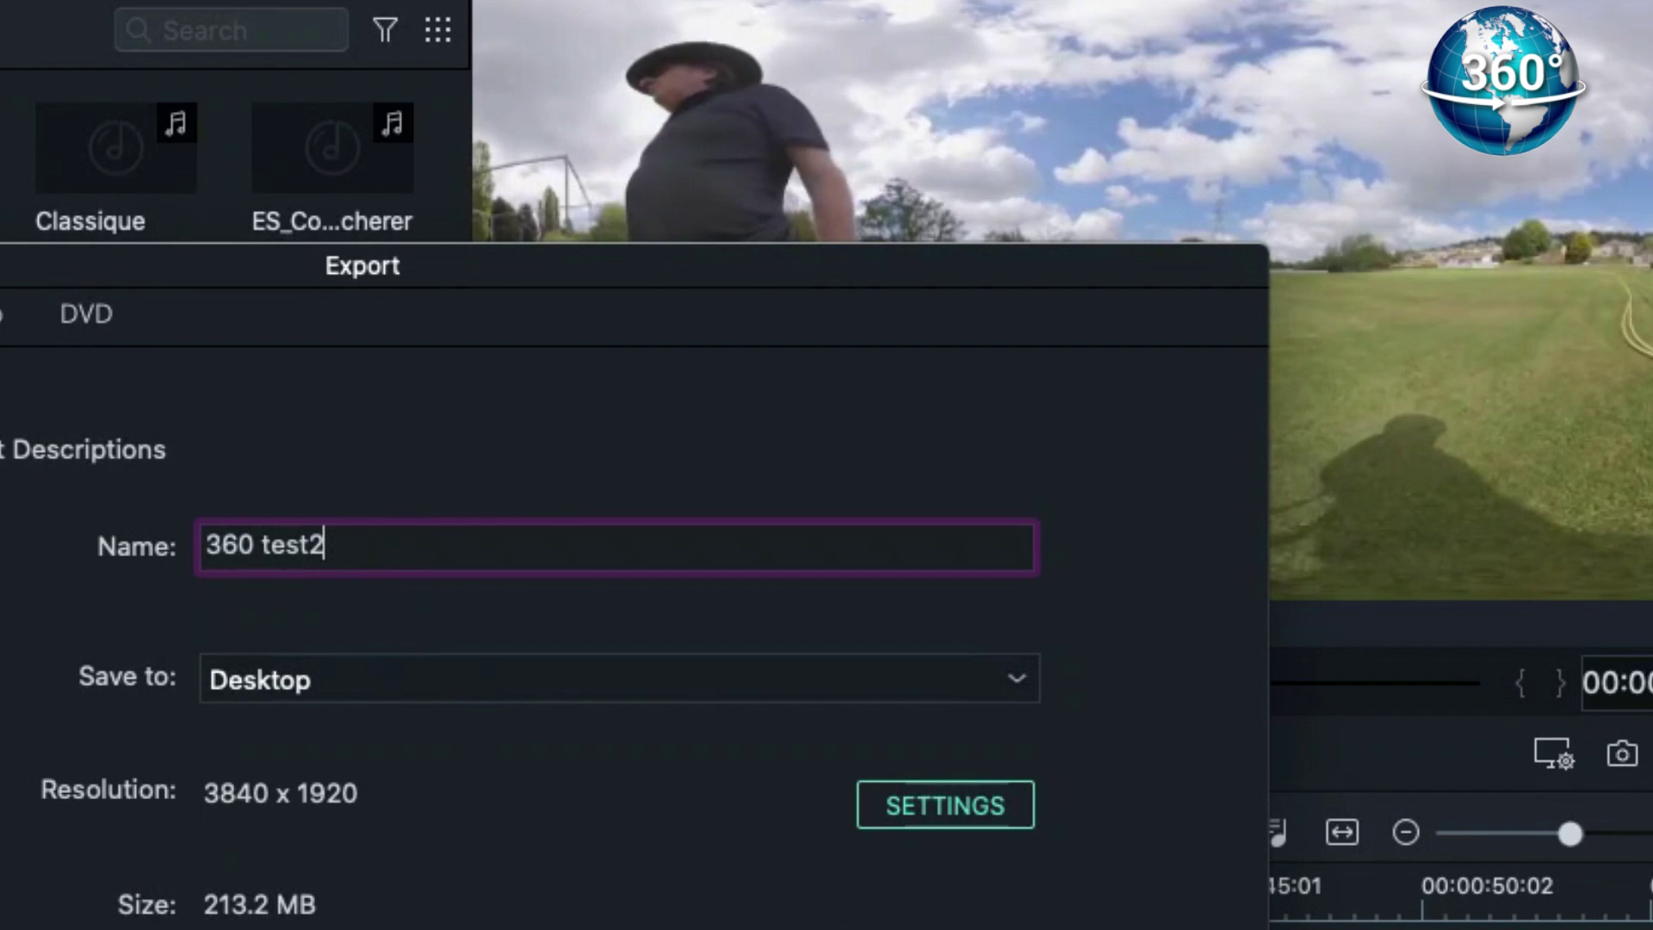
pyautogui.press('Return')
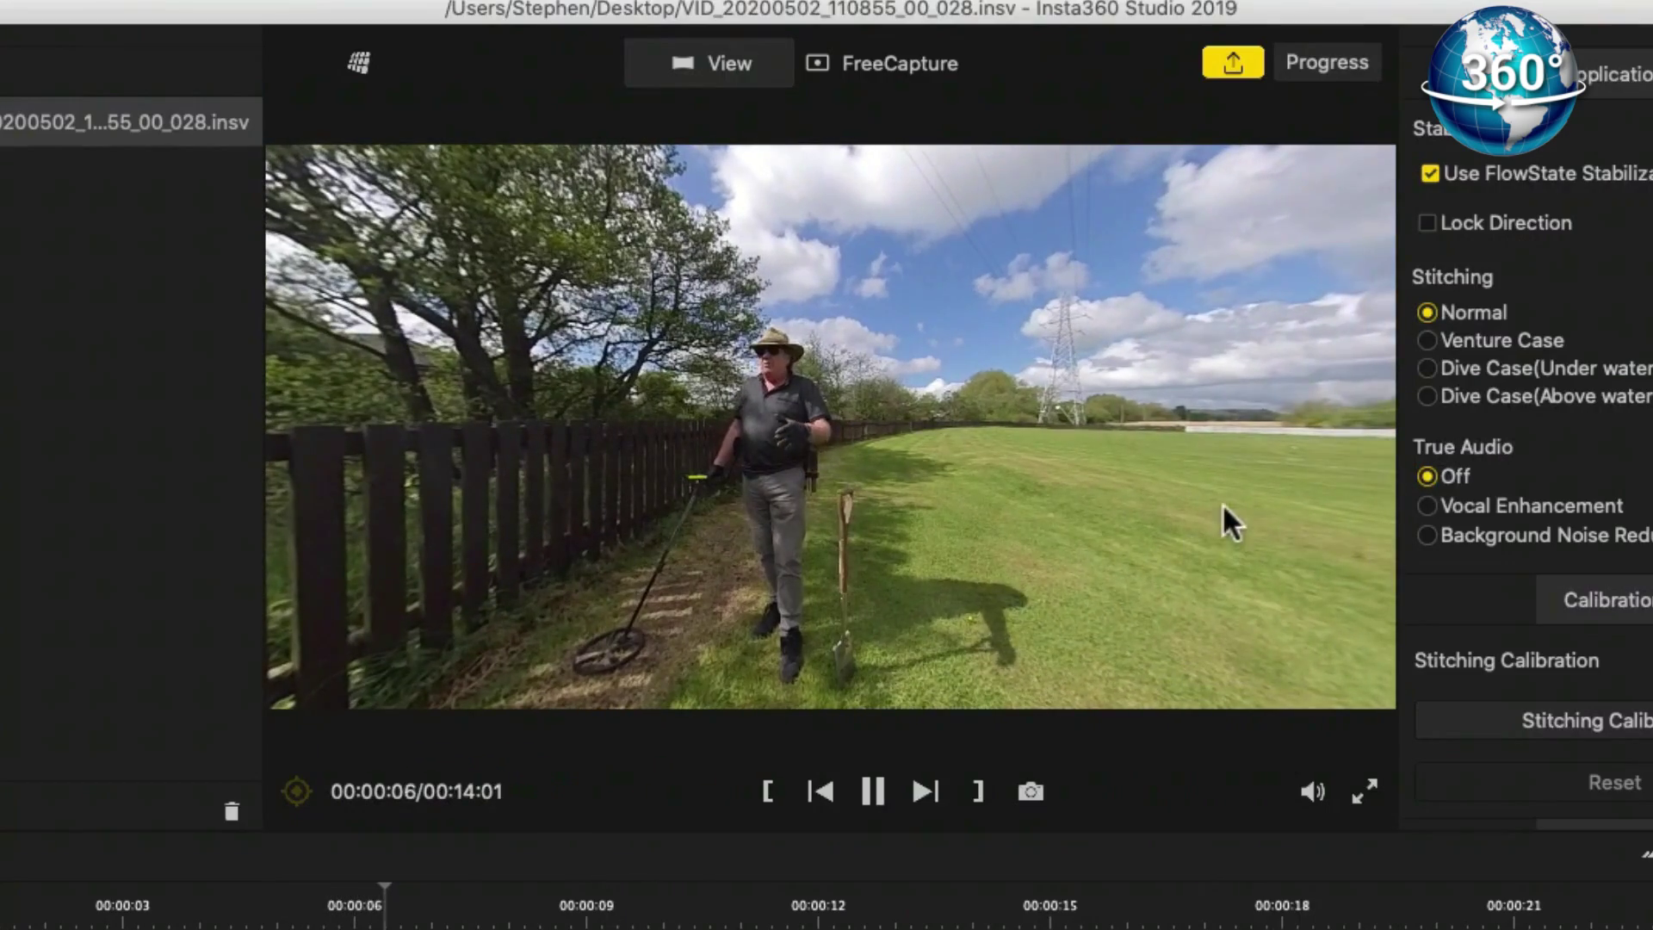
pyautogui.moveTo(1185, 478); pyautogui.dragTo(462, 411)
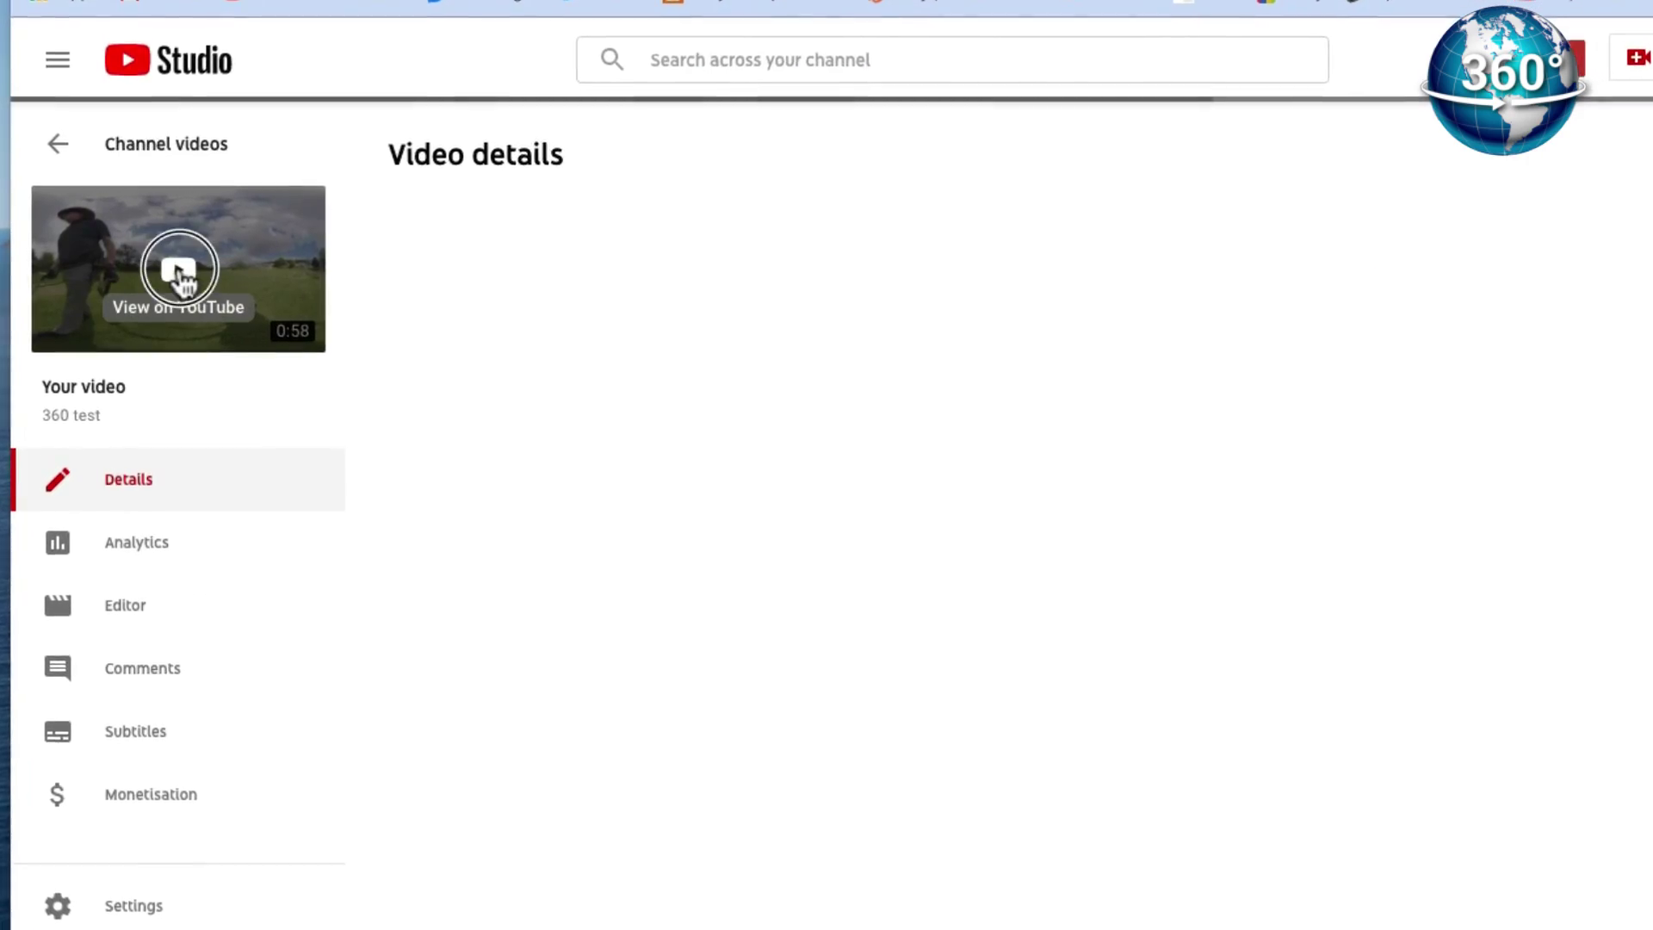
# - Open '360 test' on its YouTube watch page, pause, resume, and pause again at 0:05
pyautogui.click(179, 271)
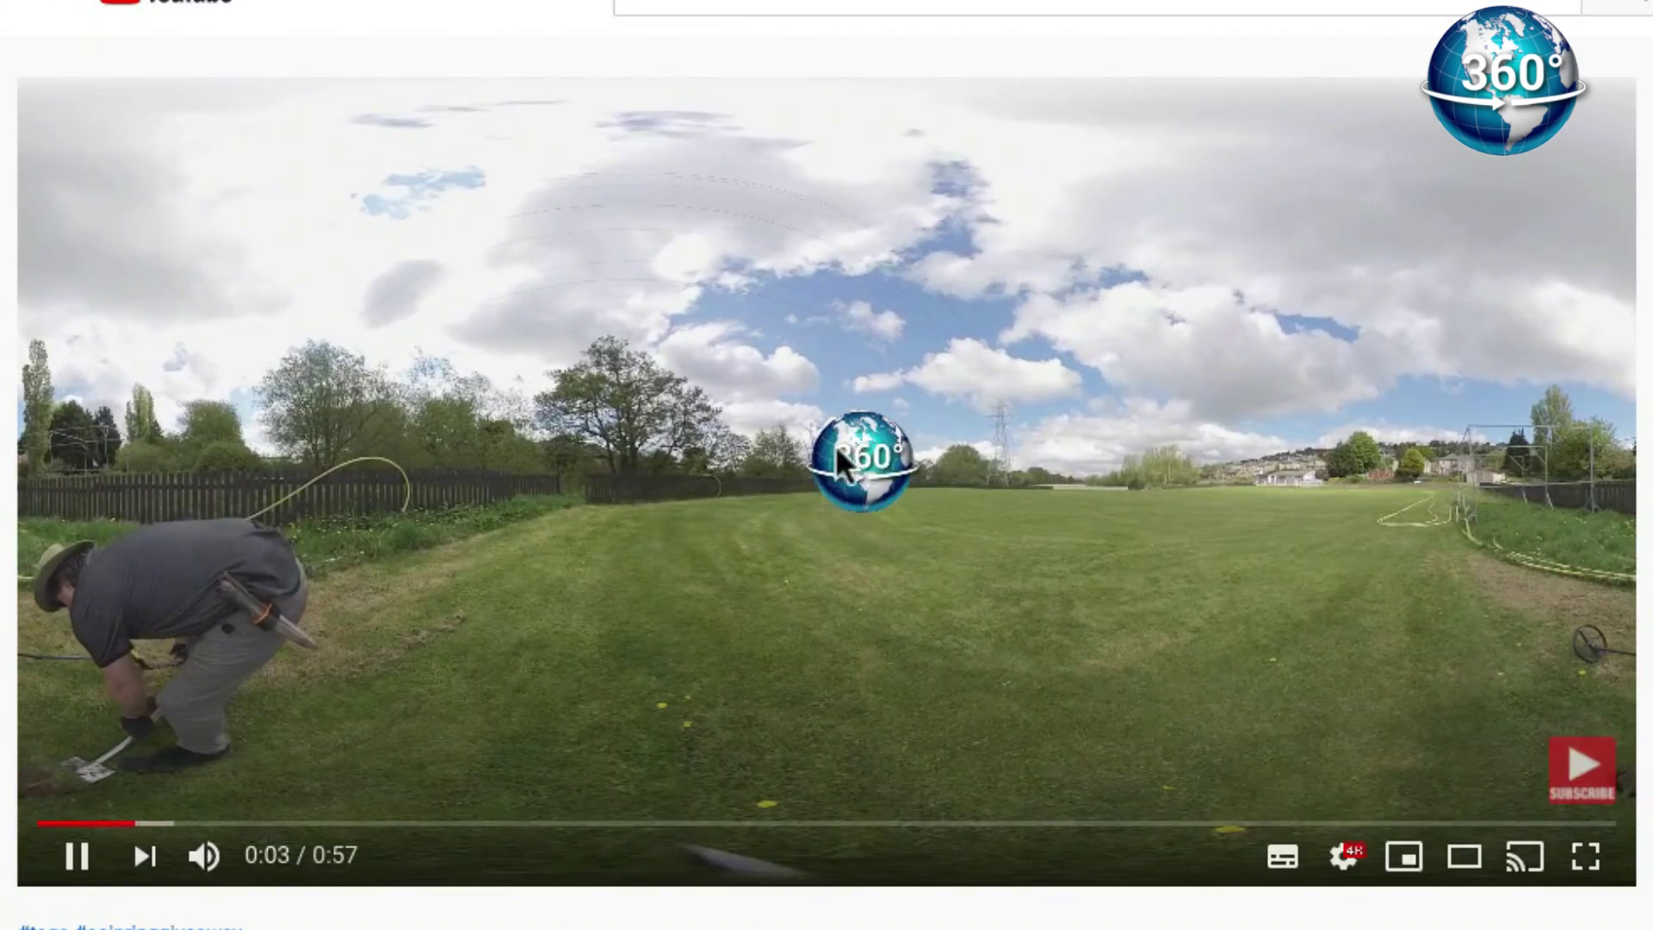
pyautogui.click(539, 616)
pyautogui.click(396, 601)
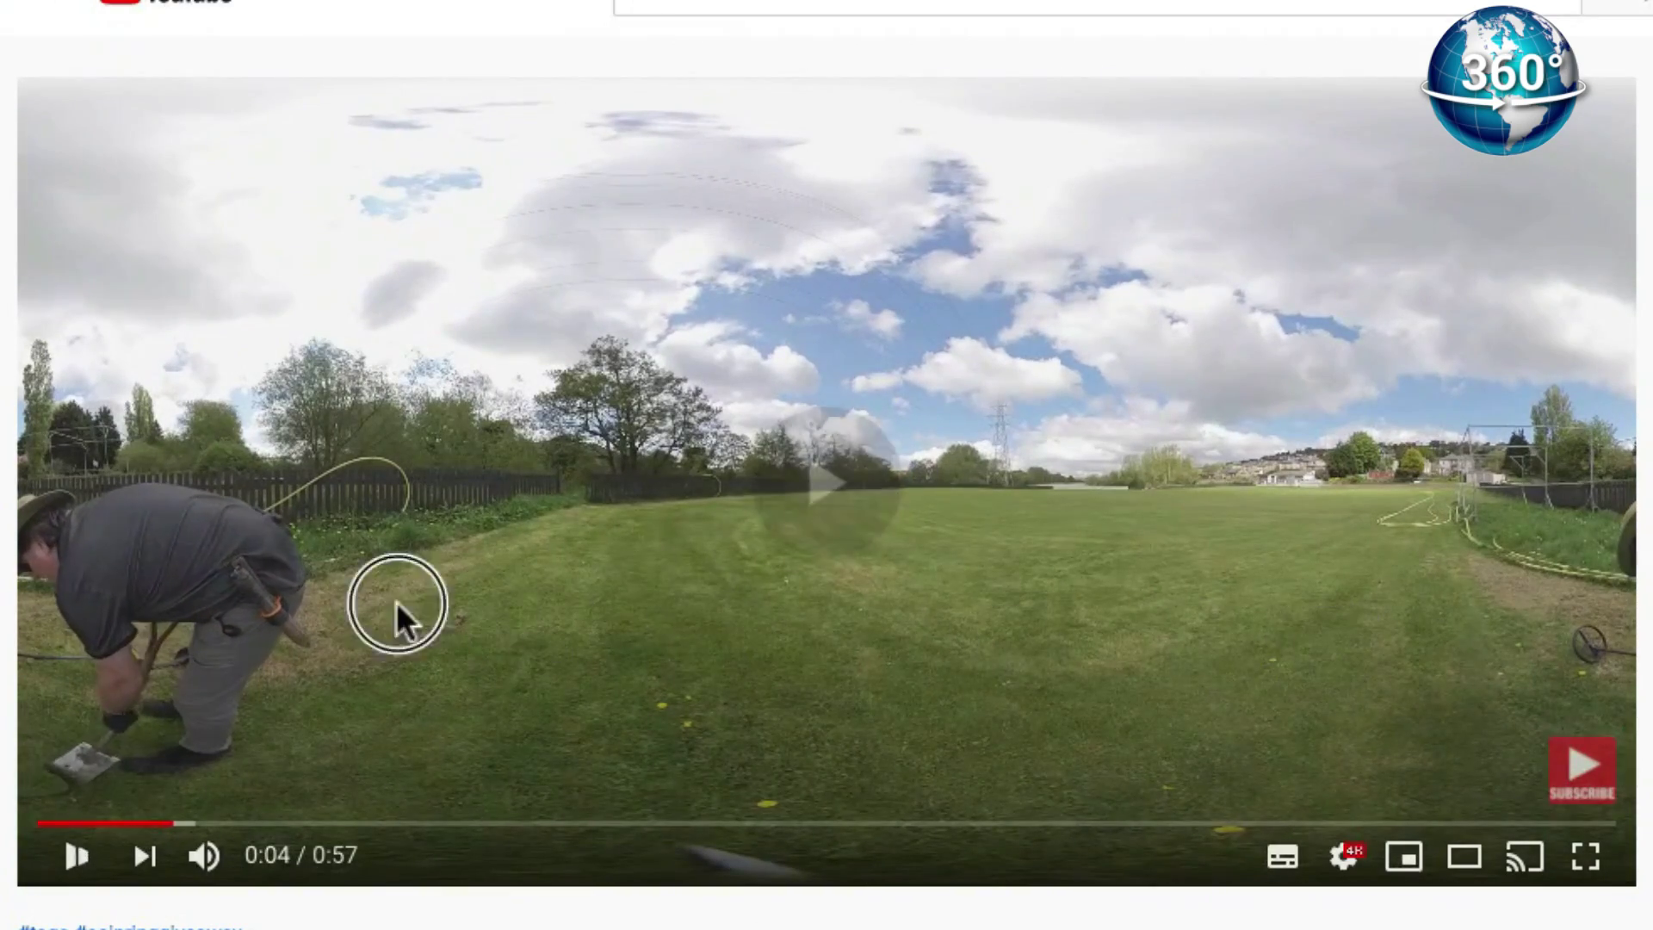
pyautogui.click(1339, 640)
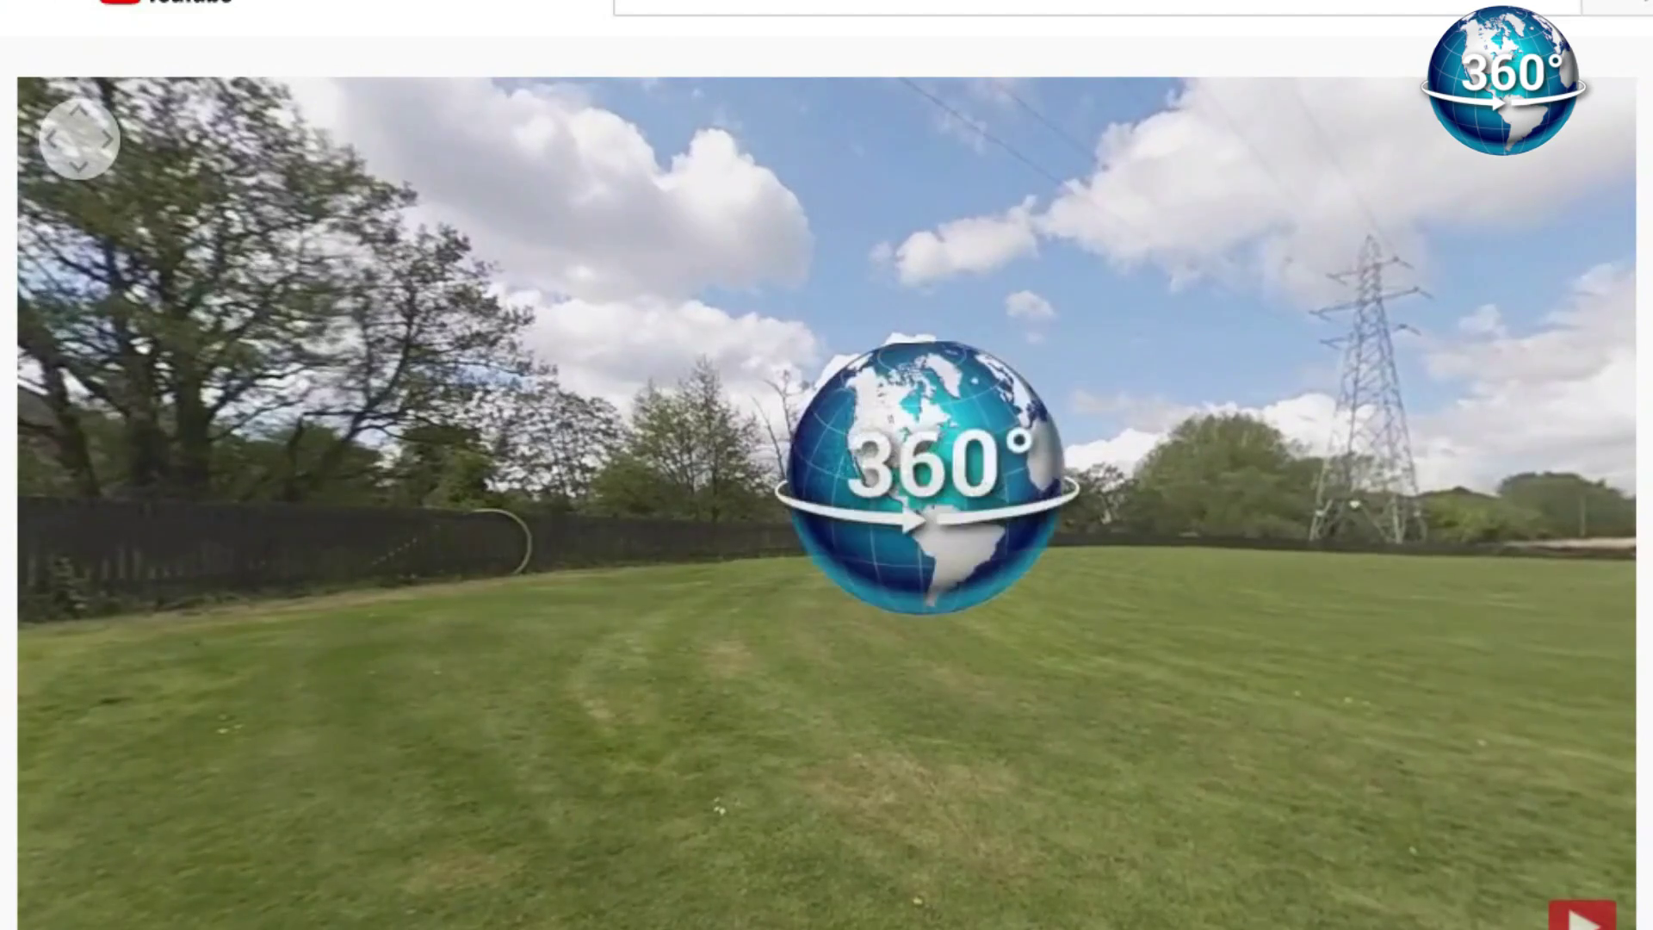
# - Pan the 360 view across the pylon, fence, hose, trees, field and the man with the detector
pyautogui.click(1104, 694)
pyautogui.moveTo(914, 697); pyautogui.dragTo(1089, 675)
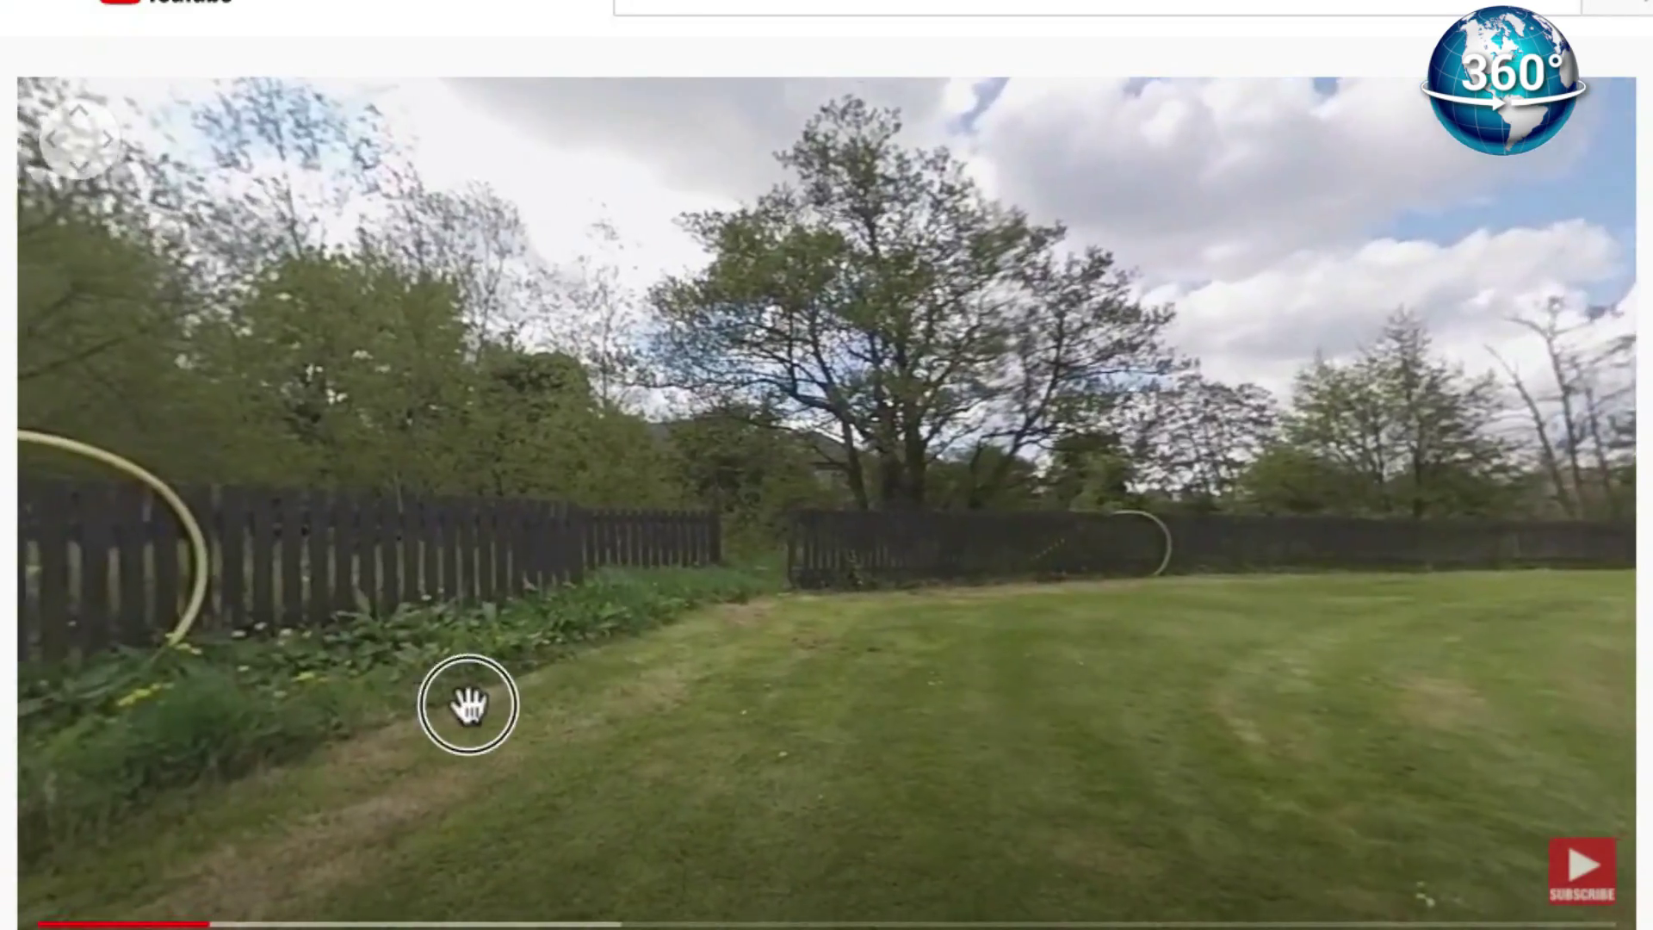
pyautogui.moveTo(468, 700); pyautogui.dragTo(1223, 602)
pyautogui.moveTo(517, 668); pyautogui.dragTo(1065, 769)
pyautogui.moveTo(1236, 534); pyautogui.dragTo(796, 575)
pyautogui.moveTo(450, 546); pyautogui.dragTo(952, 520)
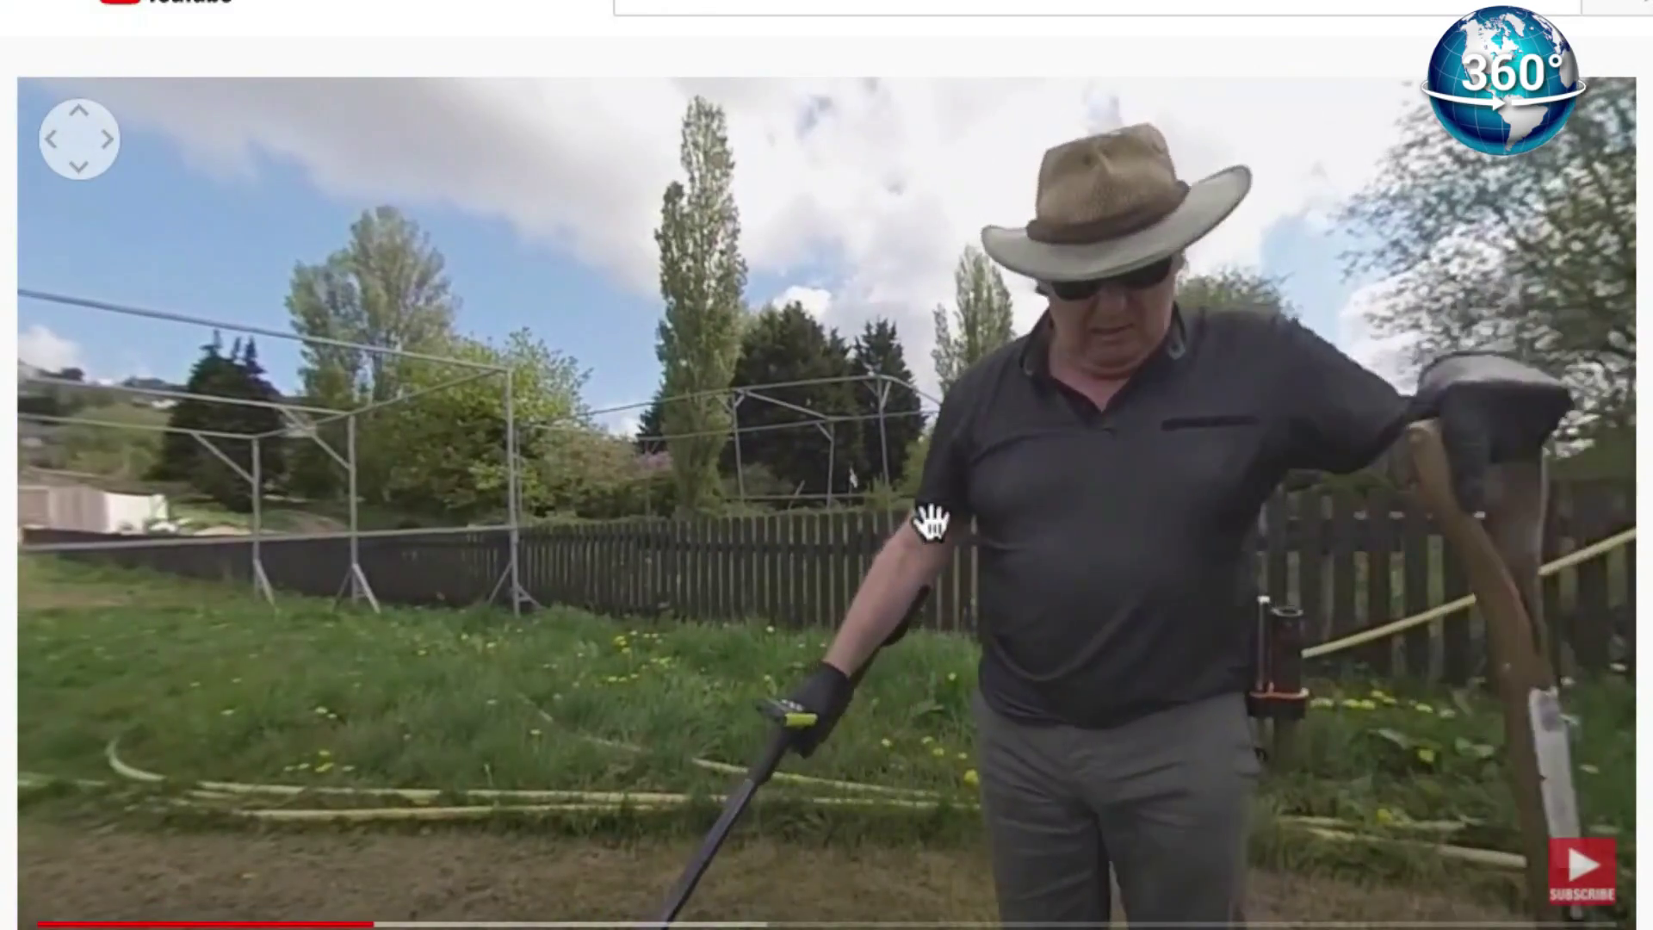
pyautogui.moveTo(826, 528); pyautogui.dragTo(948, 436)
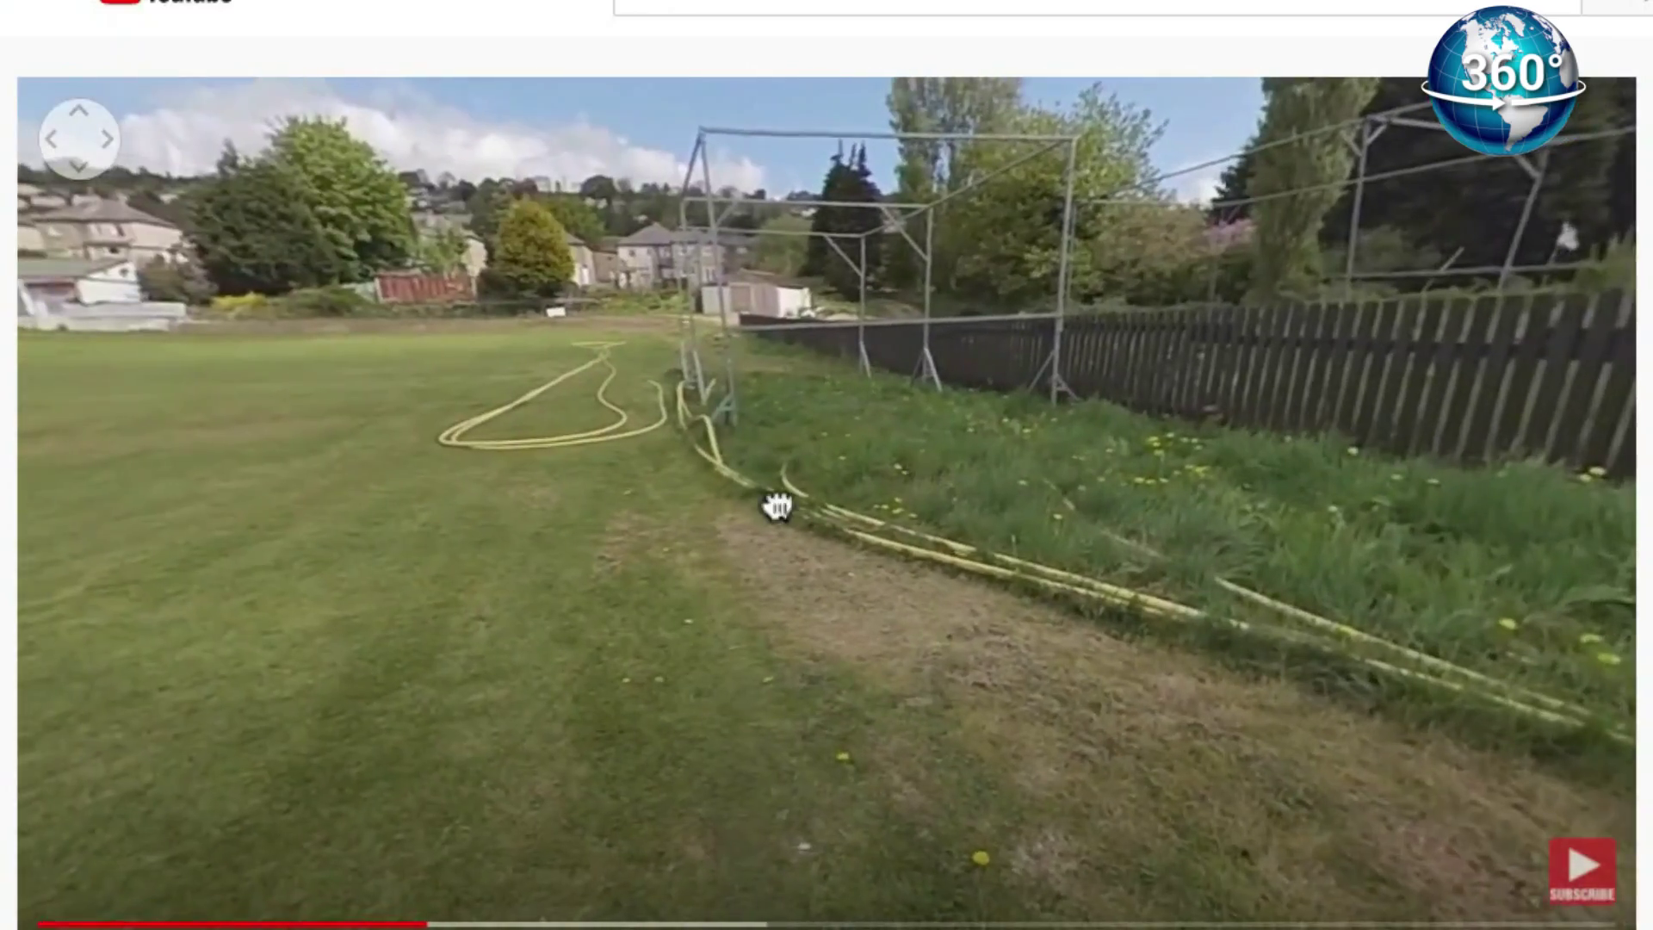
pyautogui.moveTo(775, 505); pyautogui.dragTo(1119, 494)
pyautogui.moveTo(417, 561); pyautogui.dragTo(1059, 608)
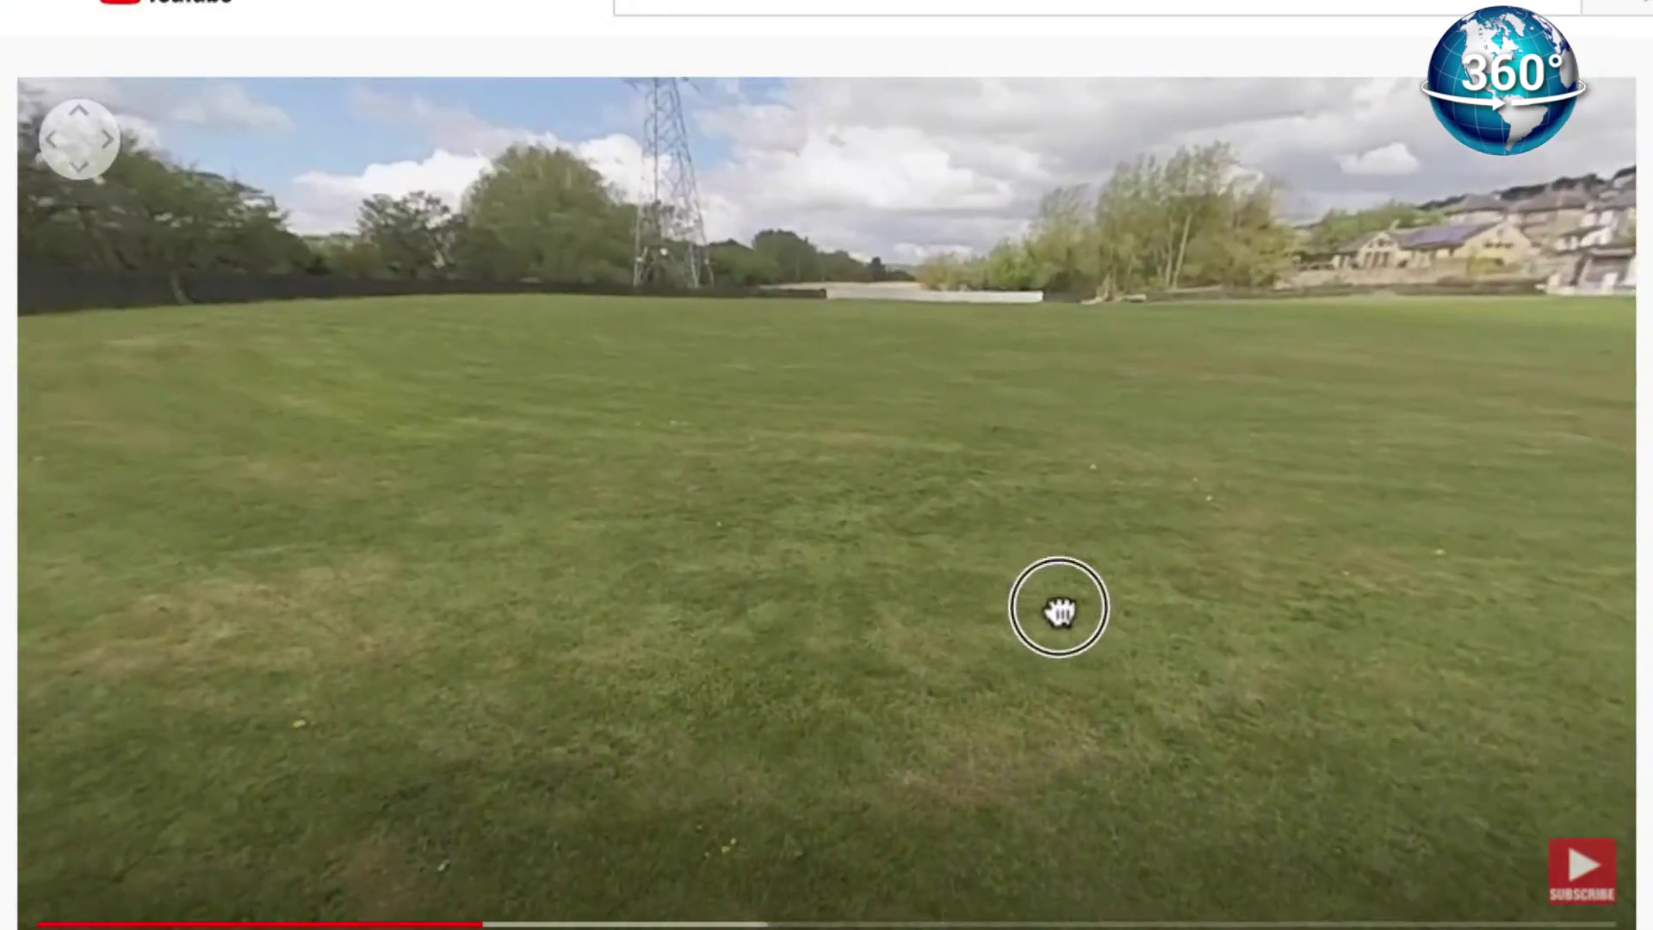
pyautogui.moveTo(397, 588); pyautogui.dragTo(1093, 583)
pyautogui.moveTo(373, 608); pyautogui.dragTo(871, 606)
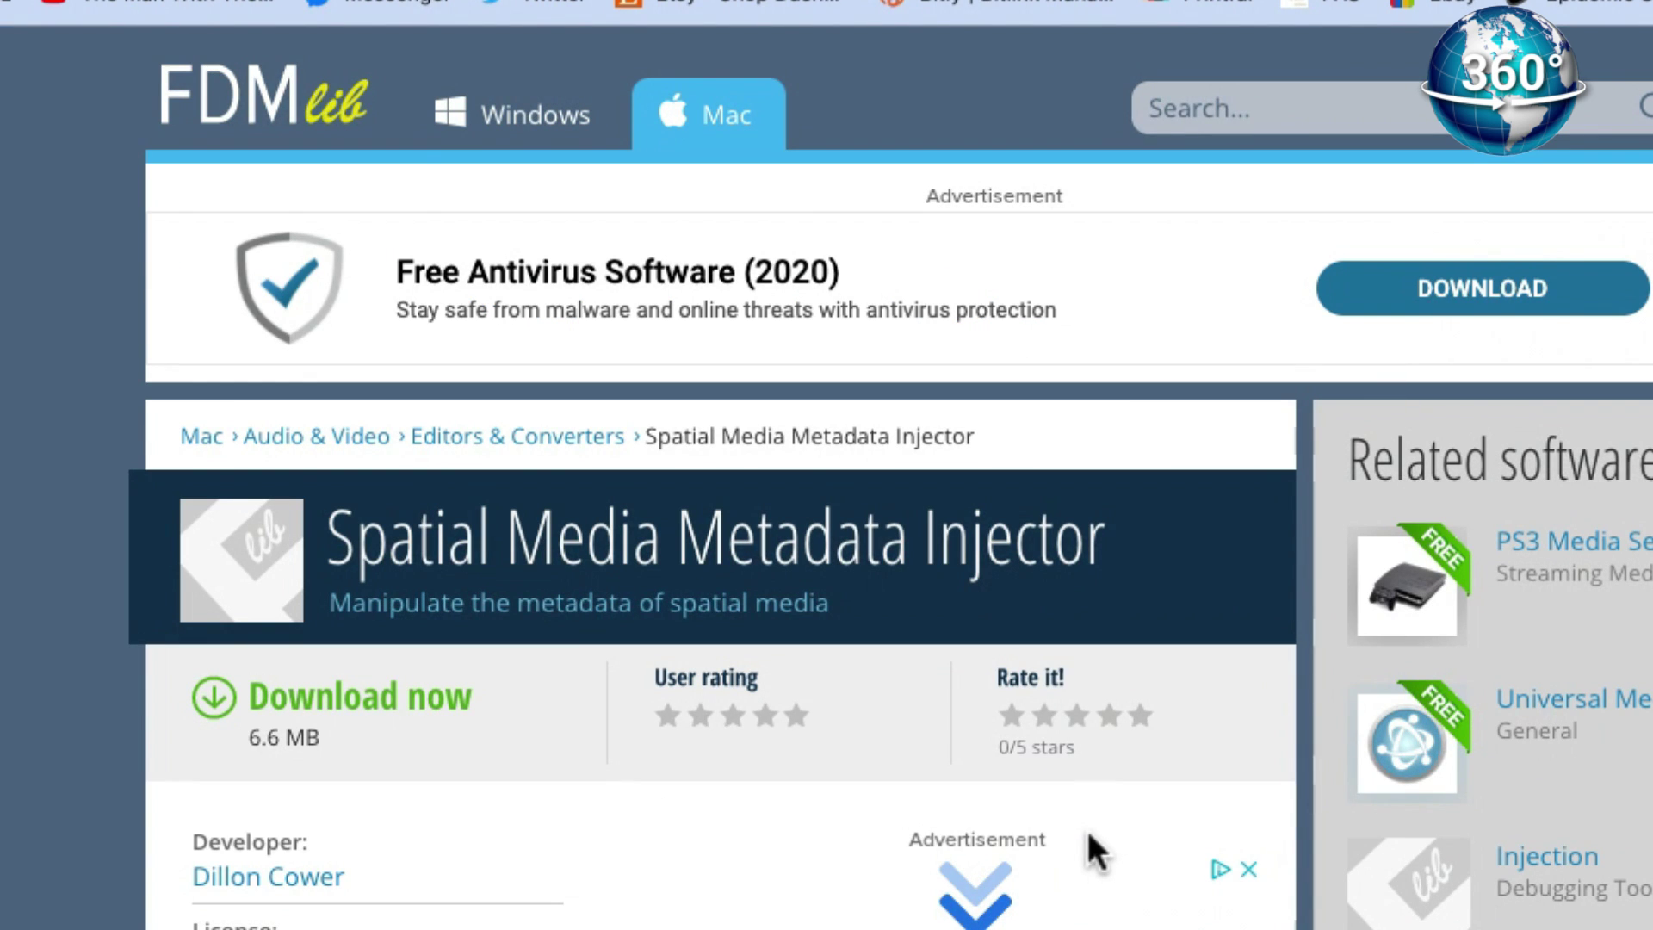
# - Find Spatial Media Metadata Injector further down the Applications list and launch it
pyautogui.scroll(-2, 1087, 826)
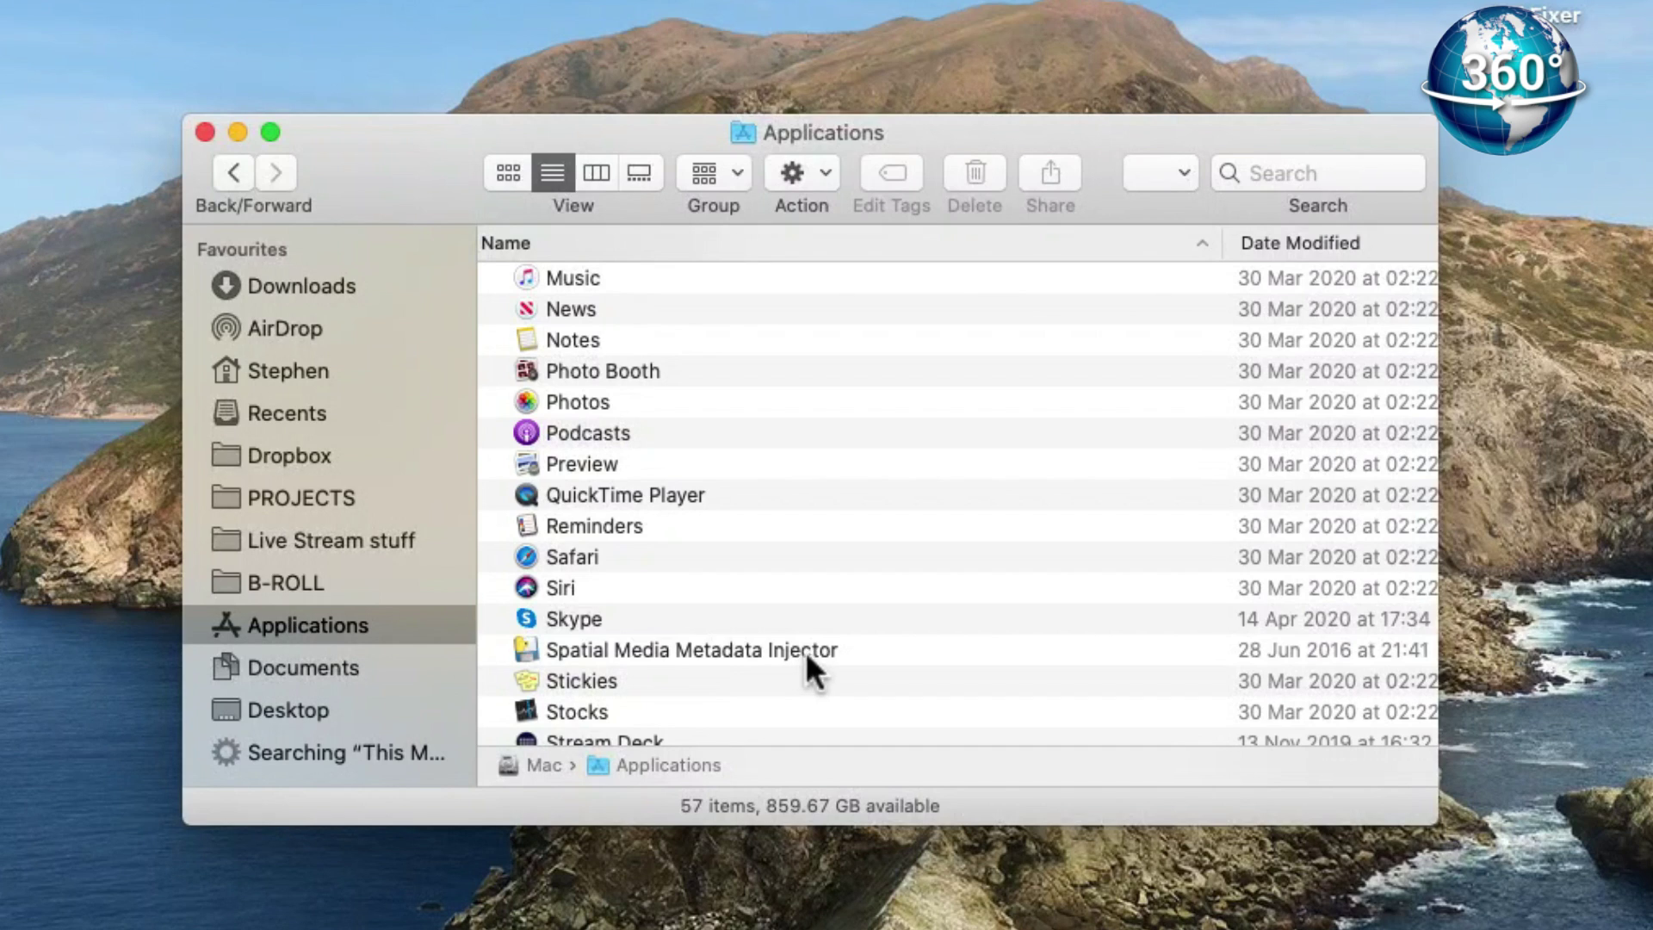
pyautogui.scroll(-5, 810, 645)
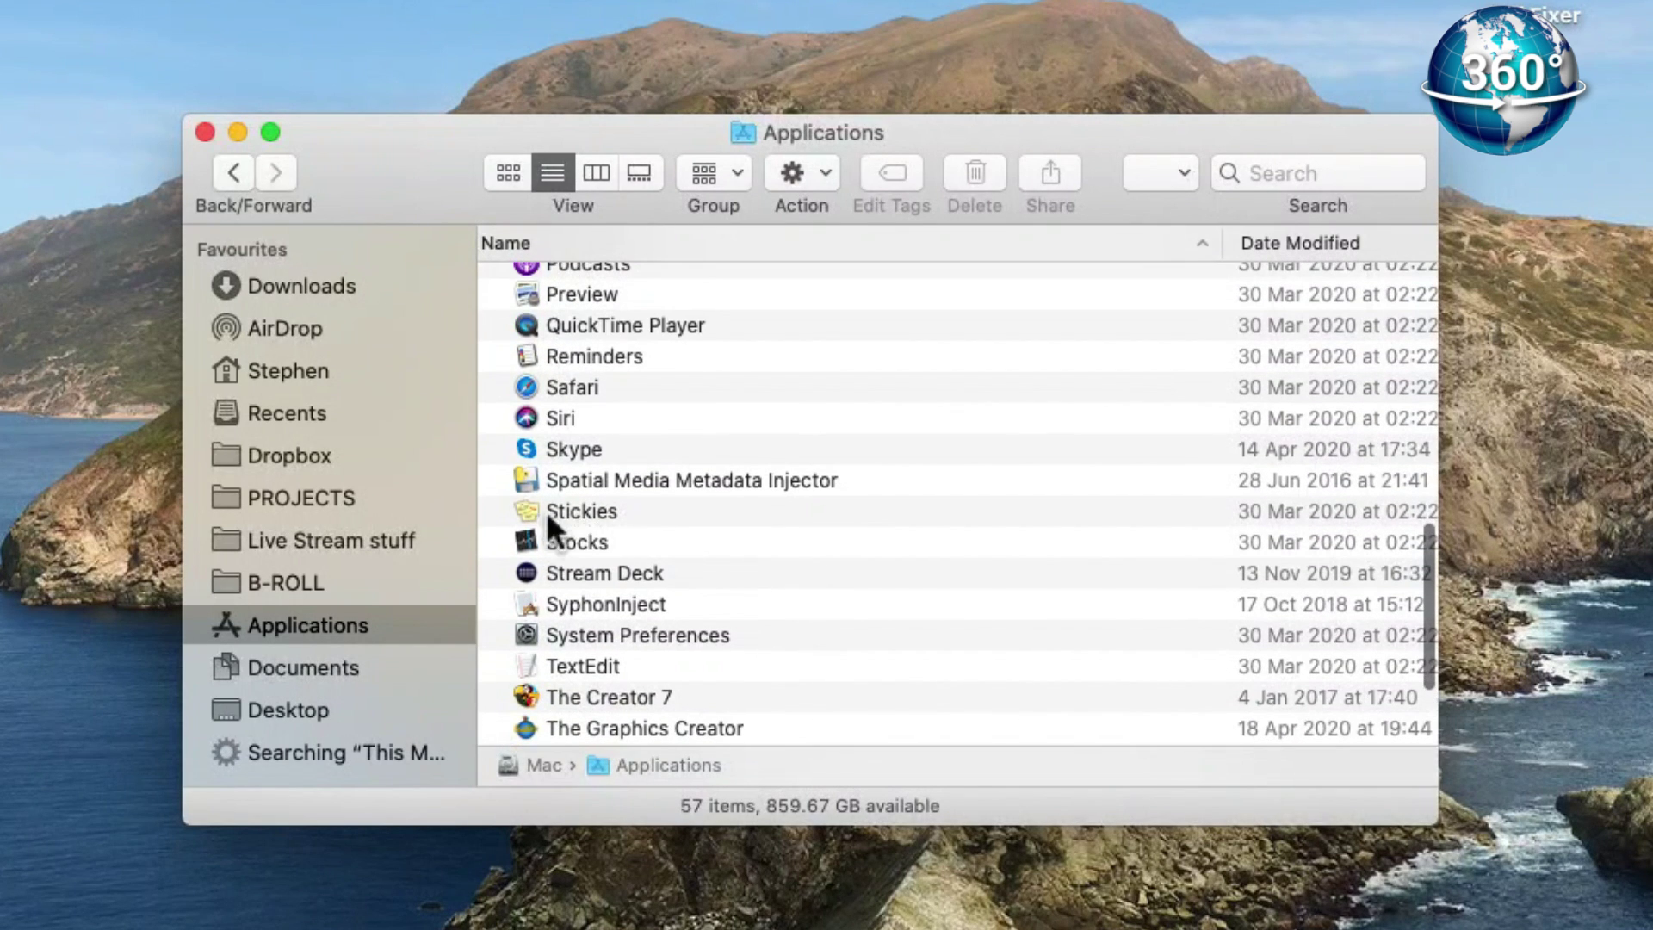
pyautogui.click(593, 484)
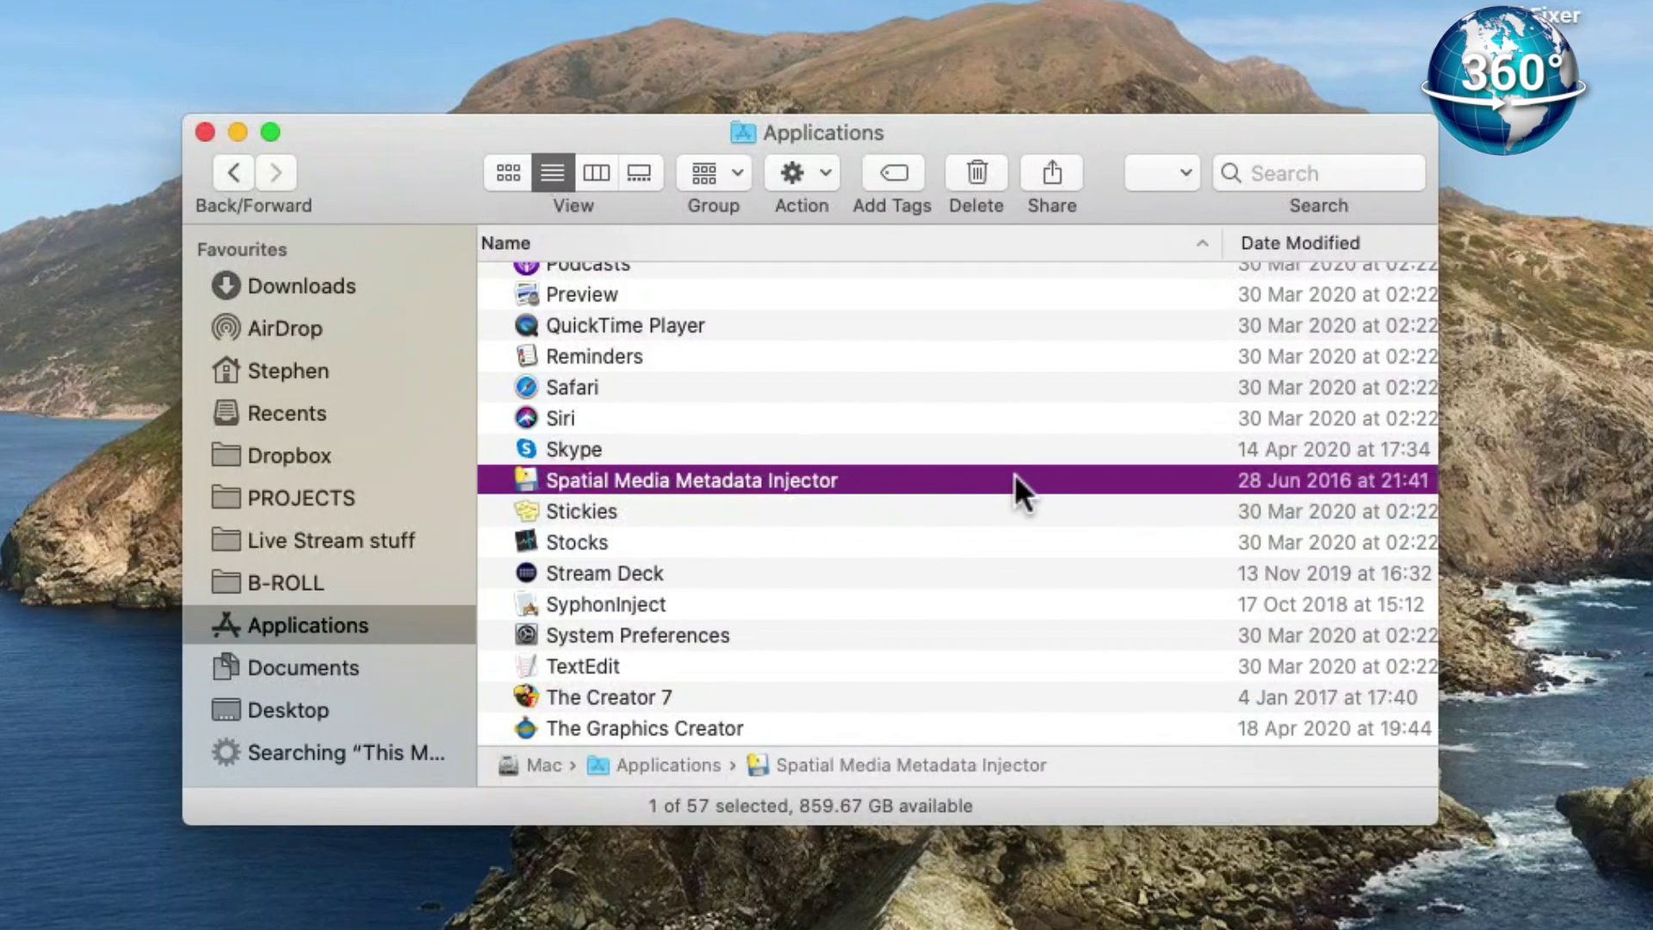
pyautogui.doubleClick(663, 476)
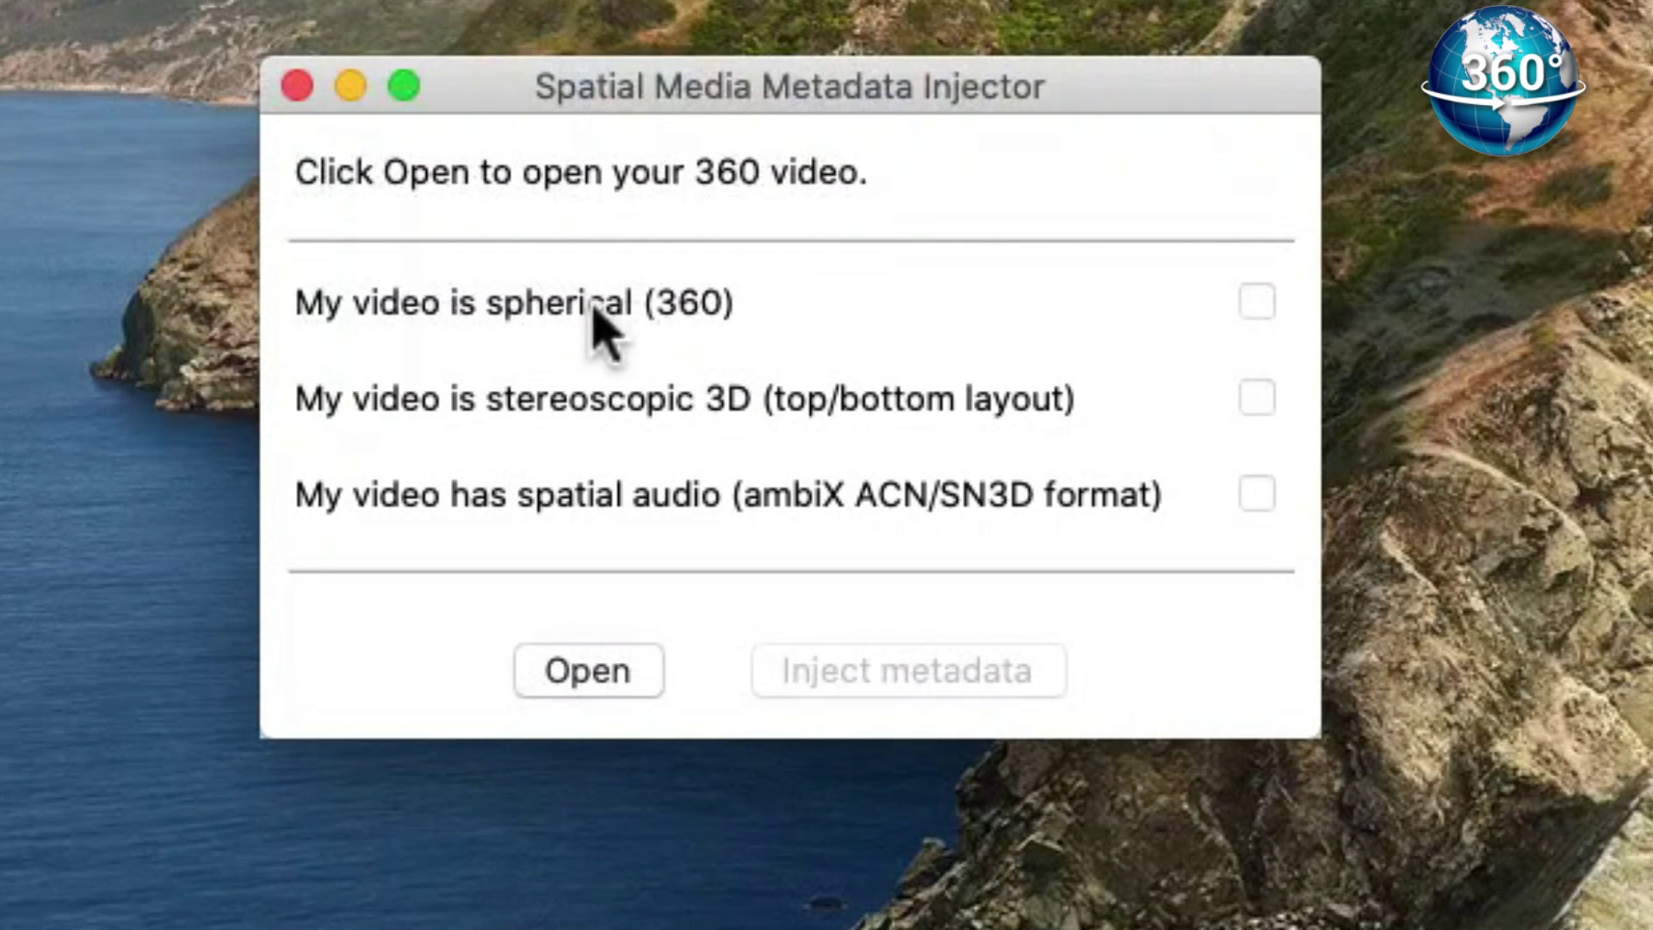
# - Load '360 test mater.mp4', inject spherical 360 metadata, and save '360 test mater_injected.mp4' to the Desktop
pyautogui.click(586, 679)
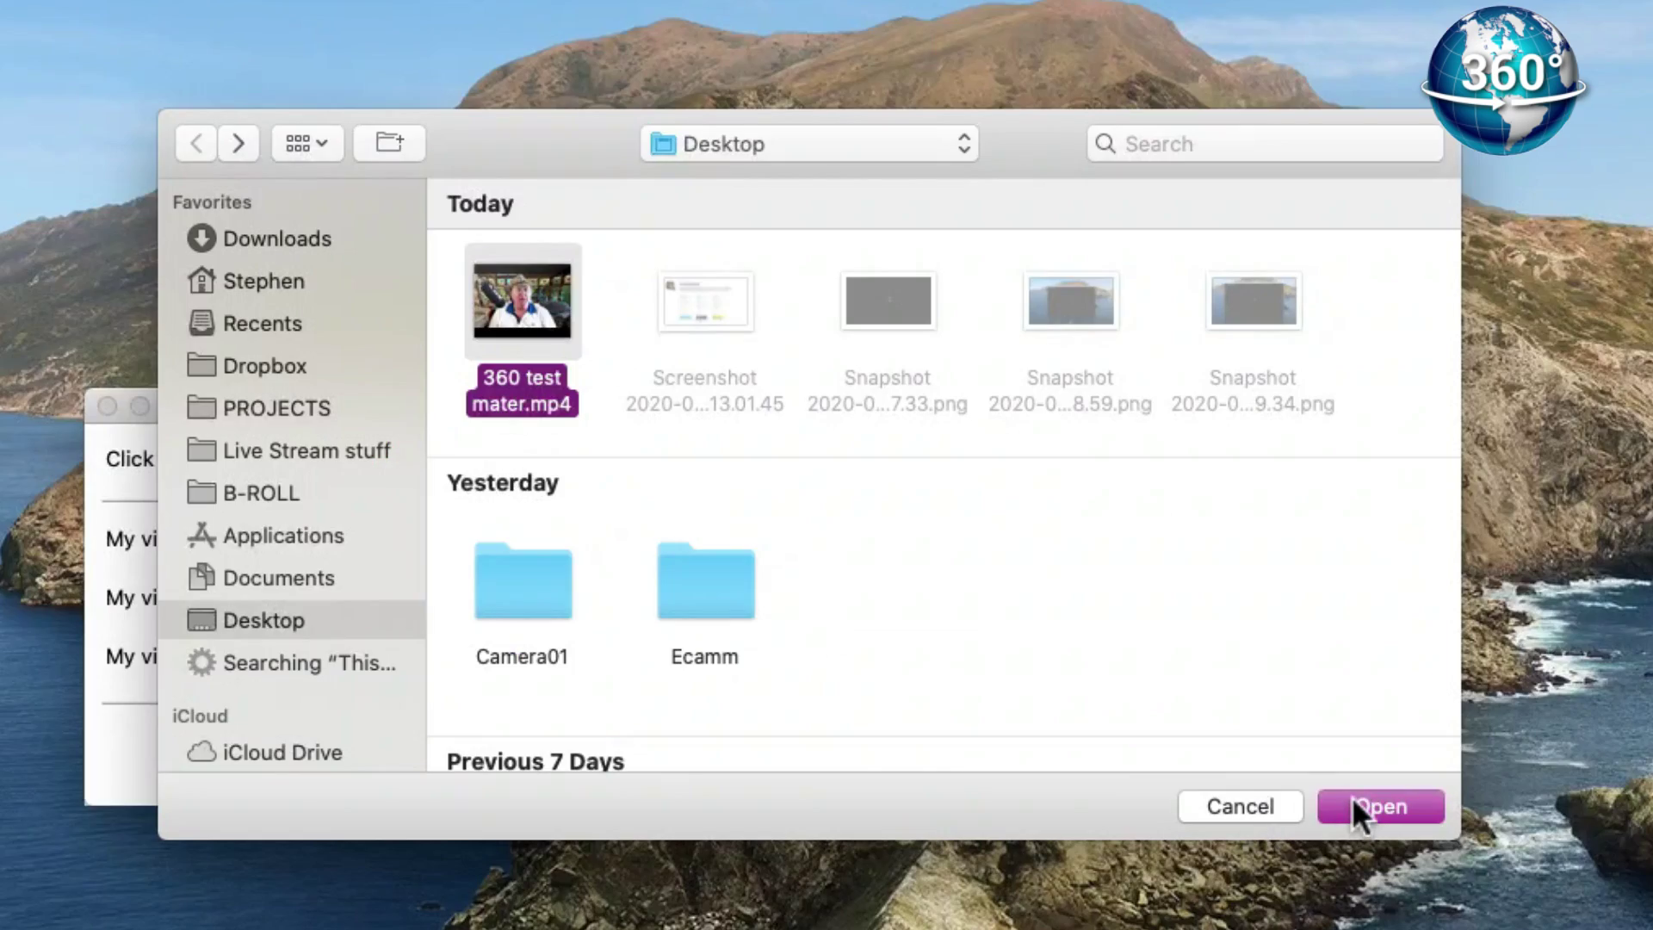
pyautogui.click(1353, 794)
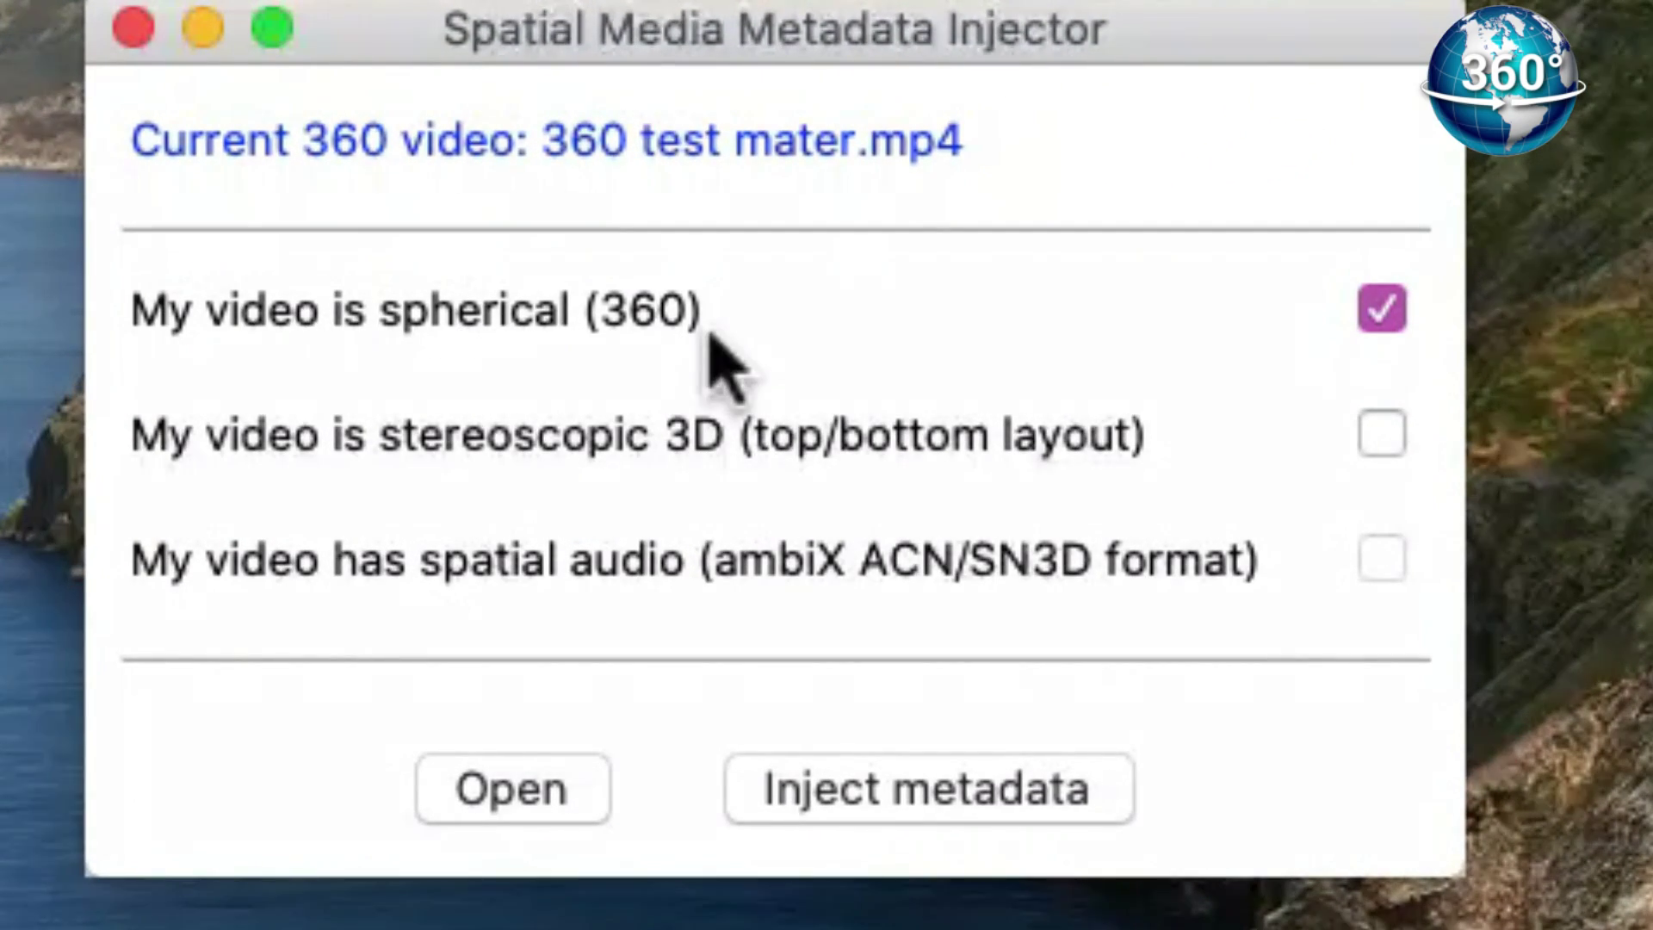
pyautogui.click(854, 795)
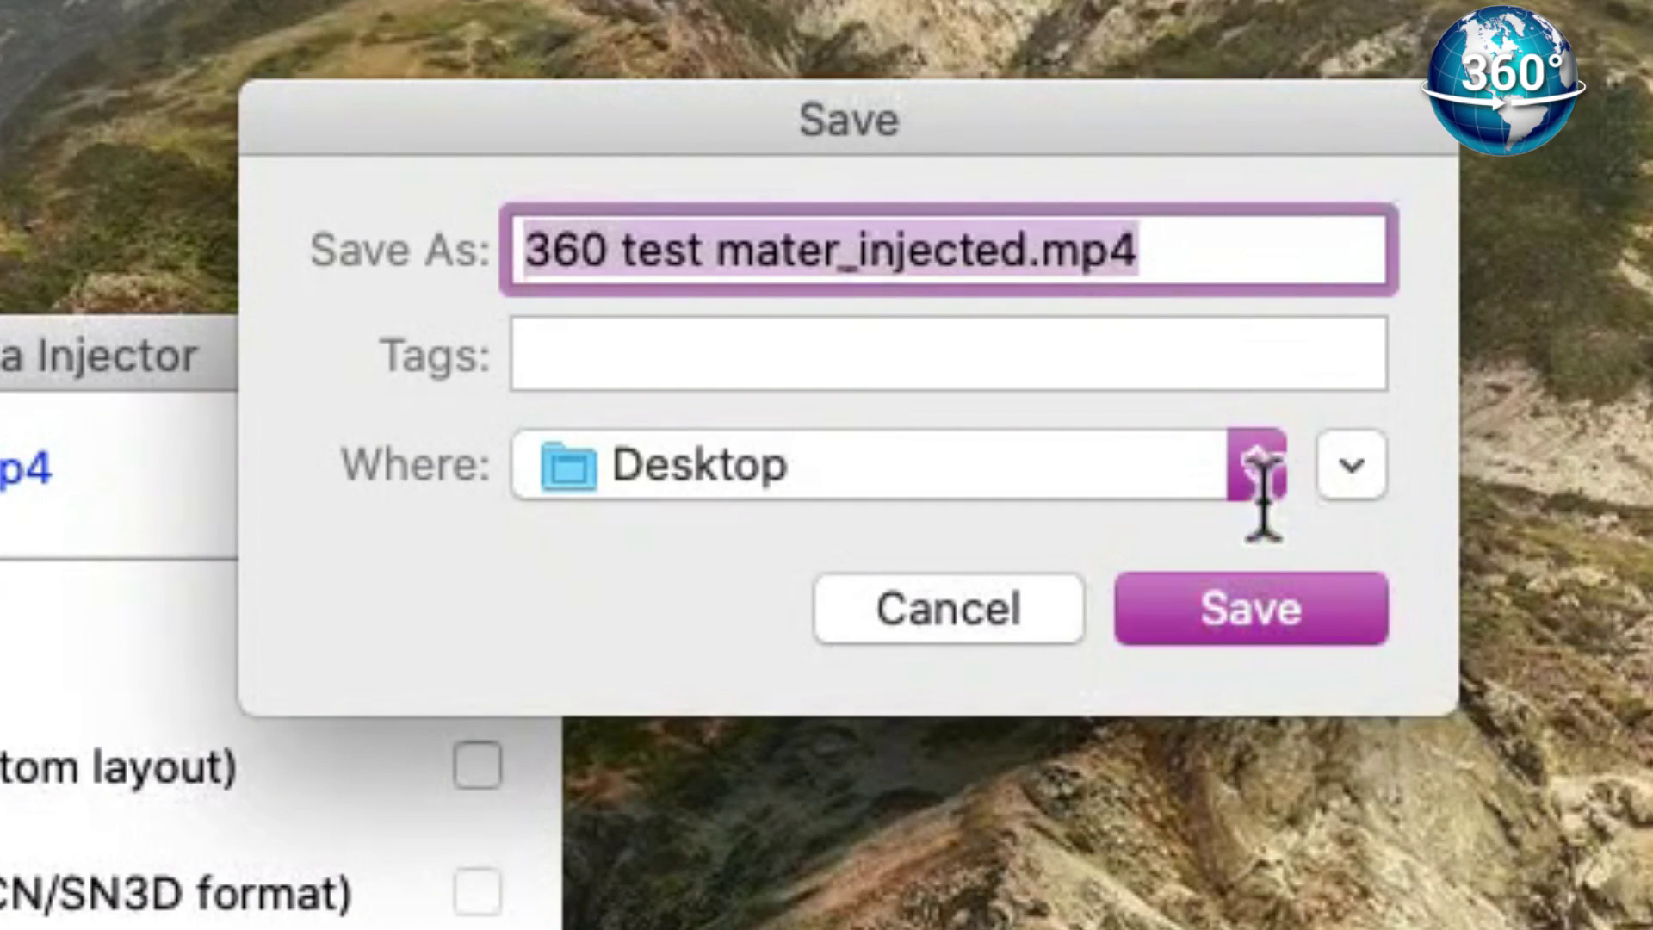
pyautogui.click(1245, 623)
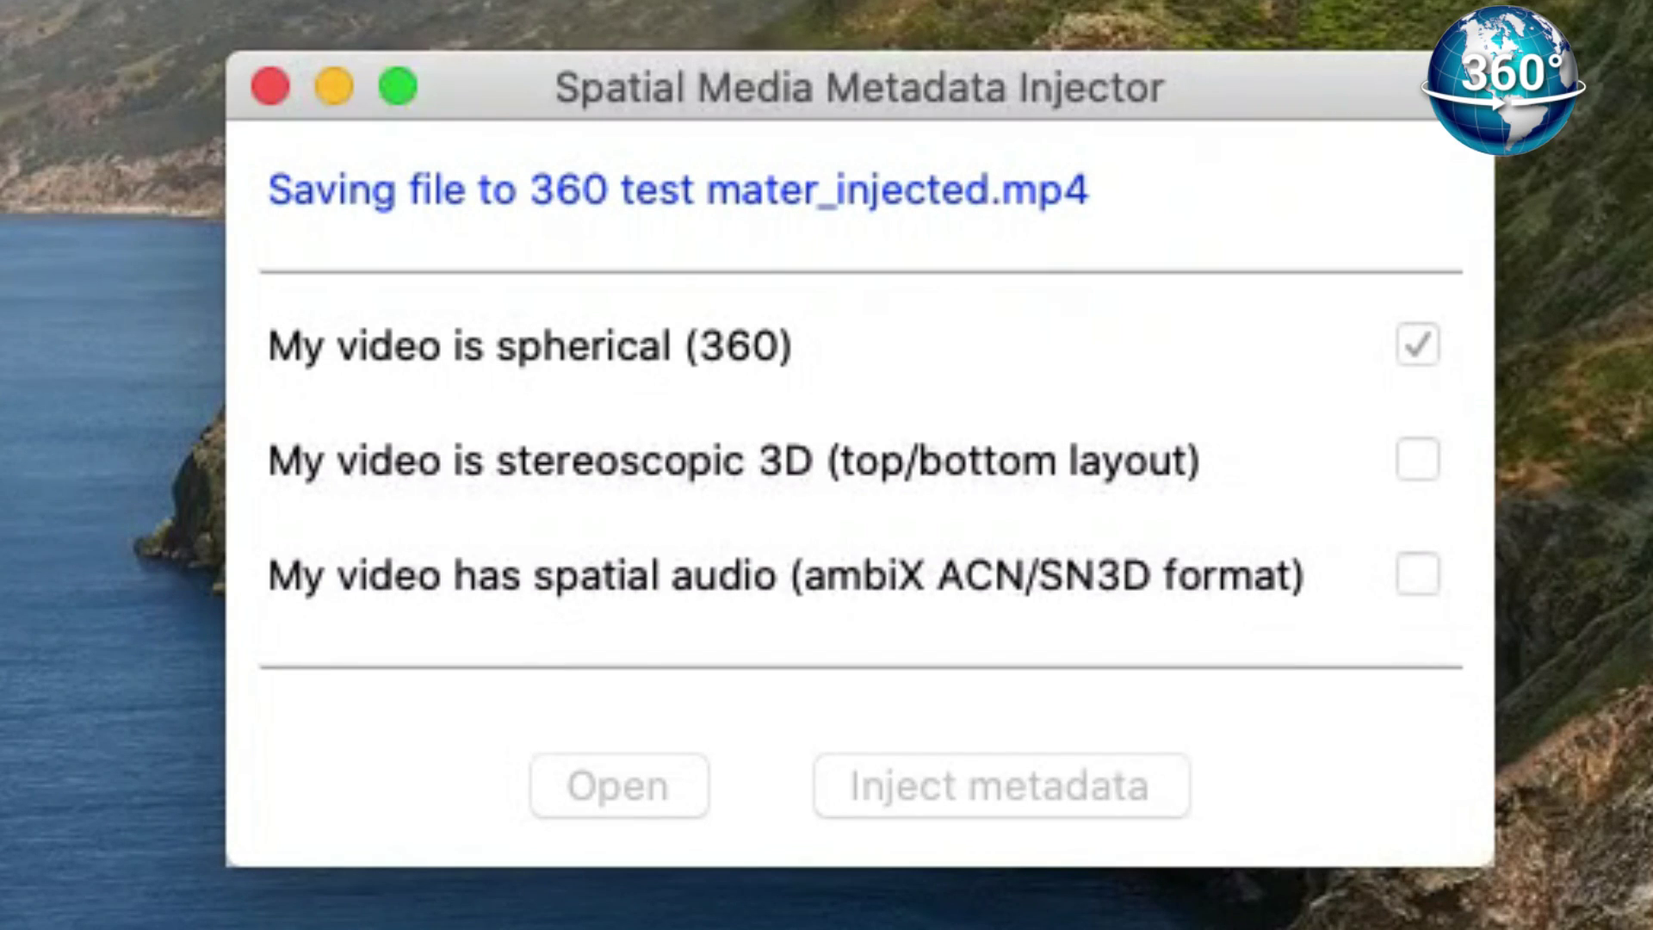